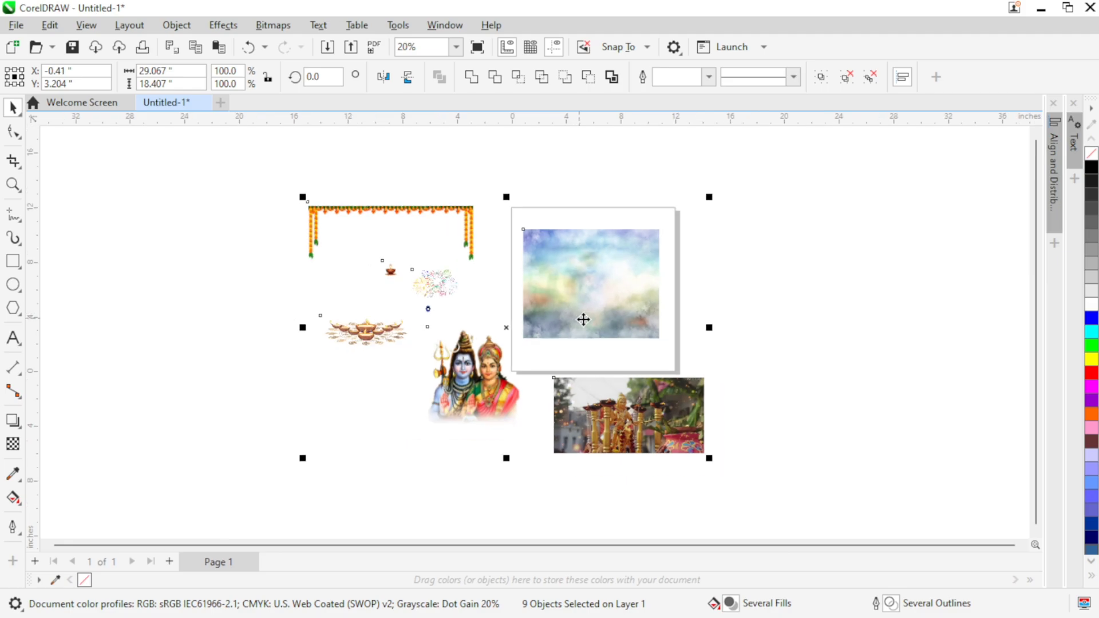
# Step: Move all nine selected images off the page into the empty area to its left
pyautogui.moveTo(584, 319); pyautogui.dragTo(332, 306)
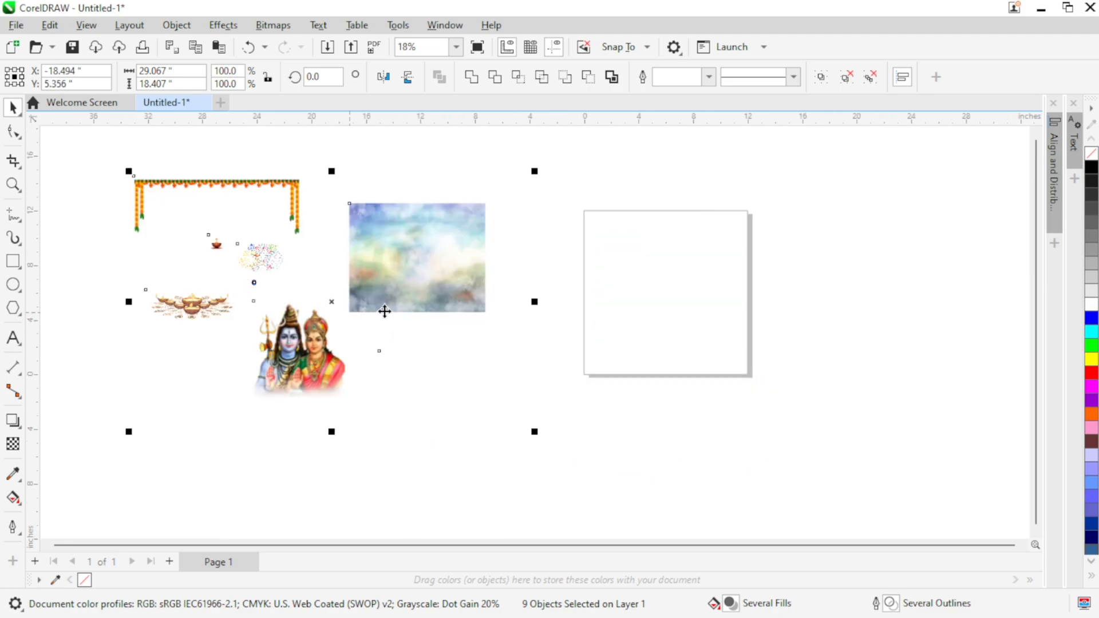
pyautogui.click(661, 324)
pyautogui.scroll(1, 636, 312)
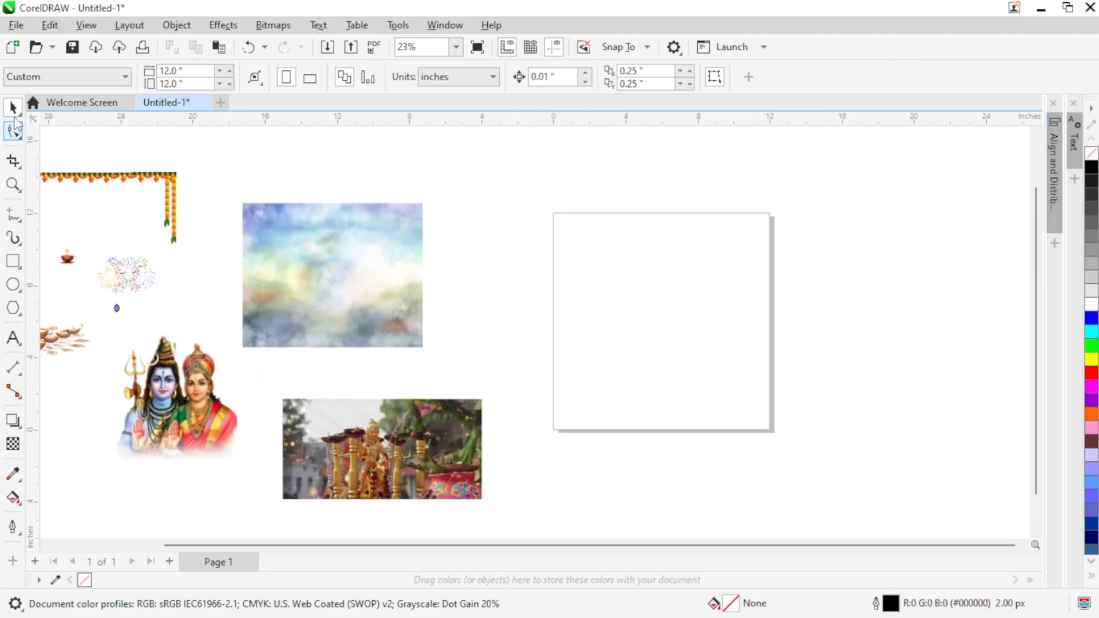
# Step: Create a rectangle that exactly matches the 12 by 12 inch page
pyautogui.click(14, 264)
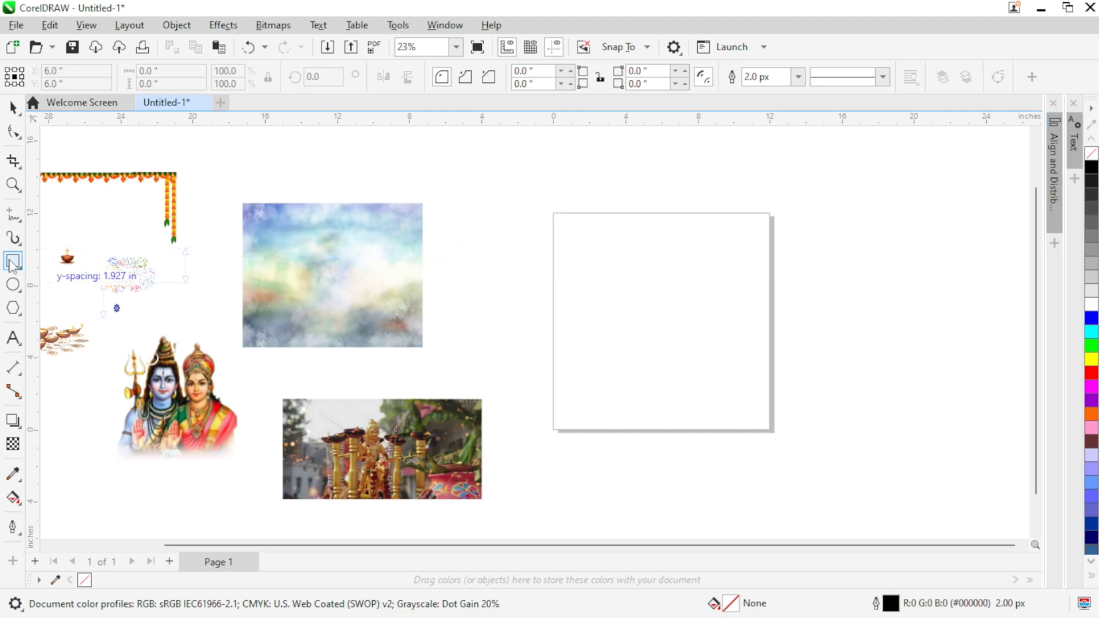
pyautogui.doubleClick(13, 263)
pyautogui.click(8, 110)
# Step: Resize the pastel cloud background image to 13 by 13 inches
pyautogui.click(416, 242)
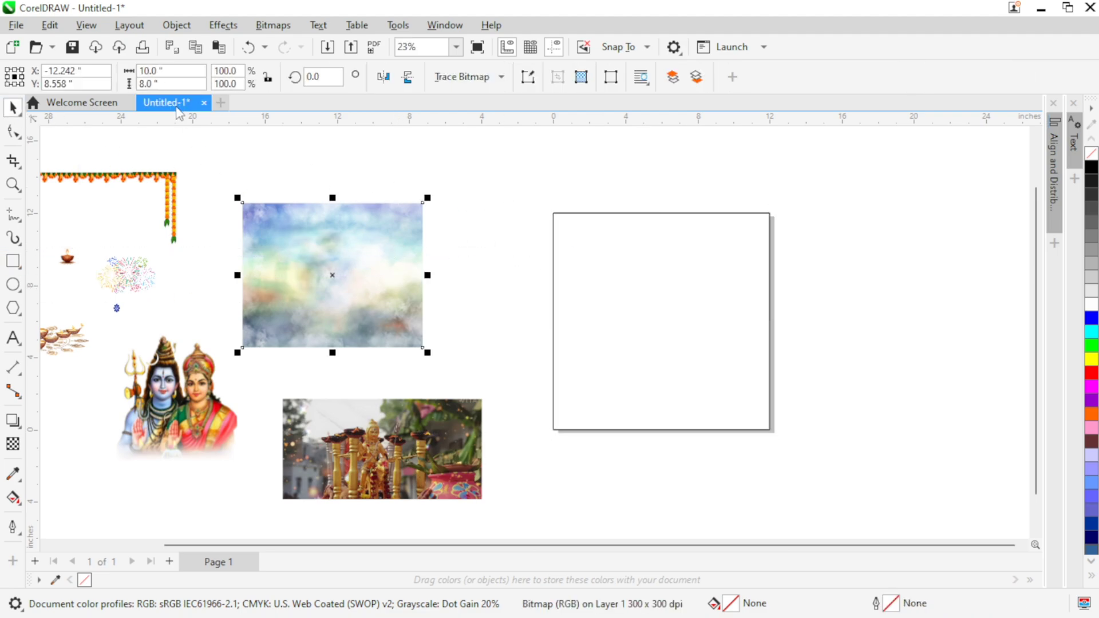
pyautogui.moveTo(173, 85); pyautogui.dragTo(86, 107)
pyautogui.write('13')
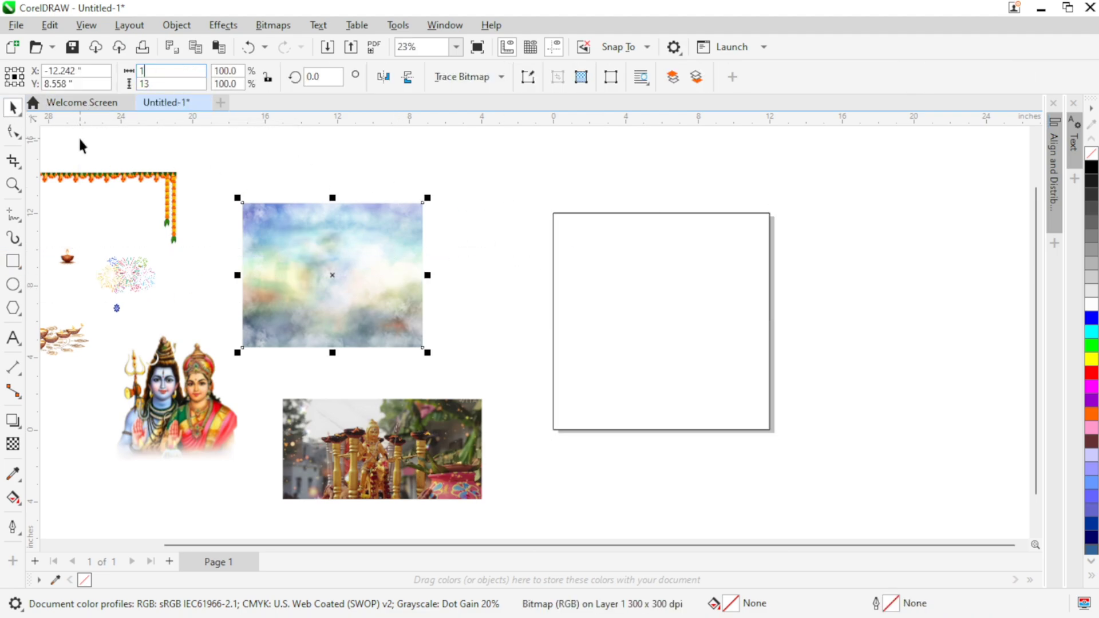
# Step: PowerClip the cloud image inside the page-sized rectangle and remove the rectangle's outline
pyautogui.rightClick(390, 233)
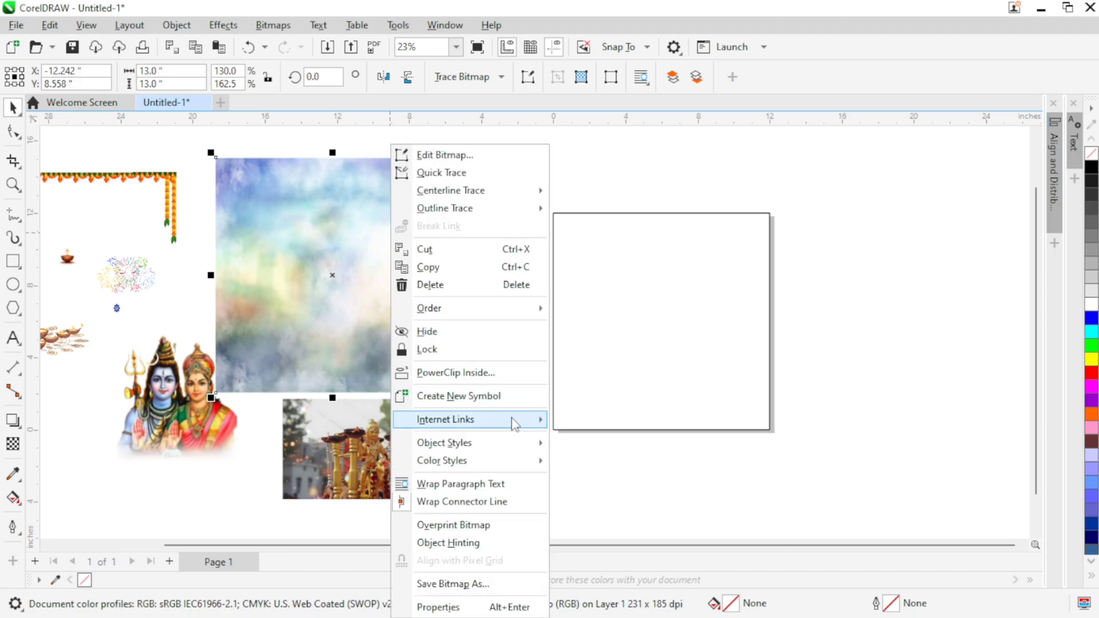
pyautogui.click(516, 424)
pyautogui.click(595, 347)
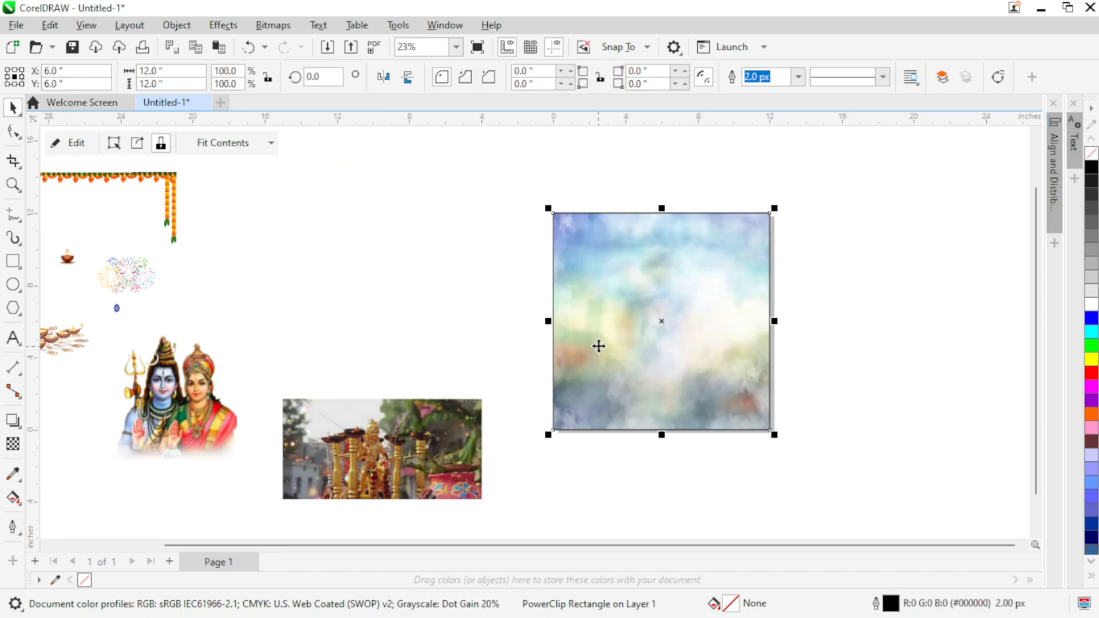
pyautogui.rightClick(85, 580)
pyautogui.press('Escape')
pyautogui.moveTo(584, 318); pyautogui.dragTo(612, 306)
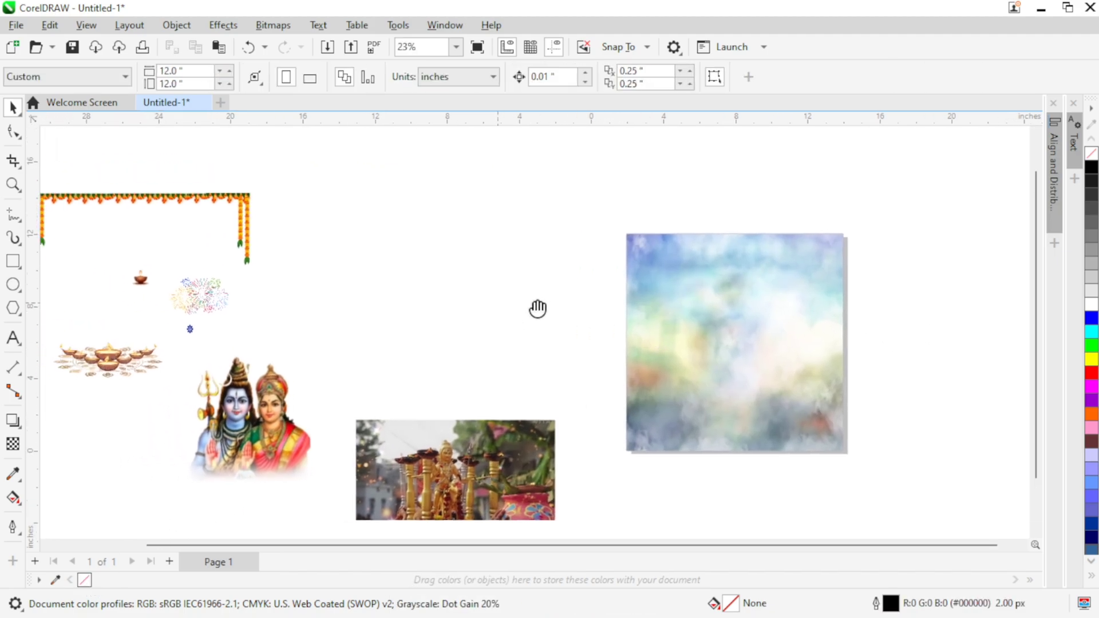
# Step: Move the marigold garland away from the other images, closer to the page
pyautogui.moveTo(221, 206); pyautogui.dragTo(429, 221)
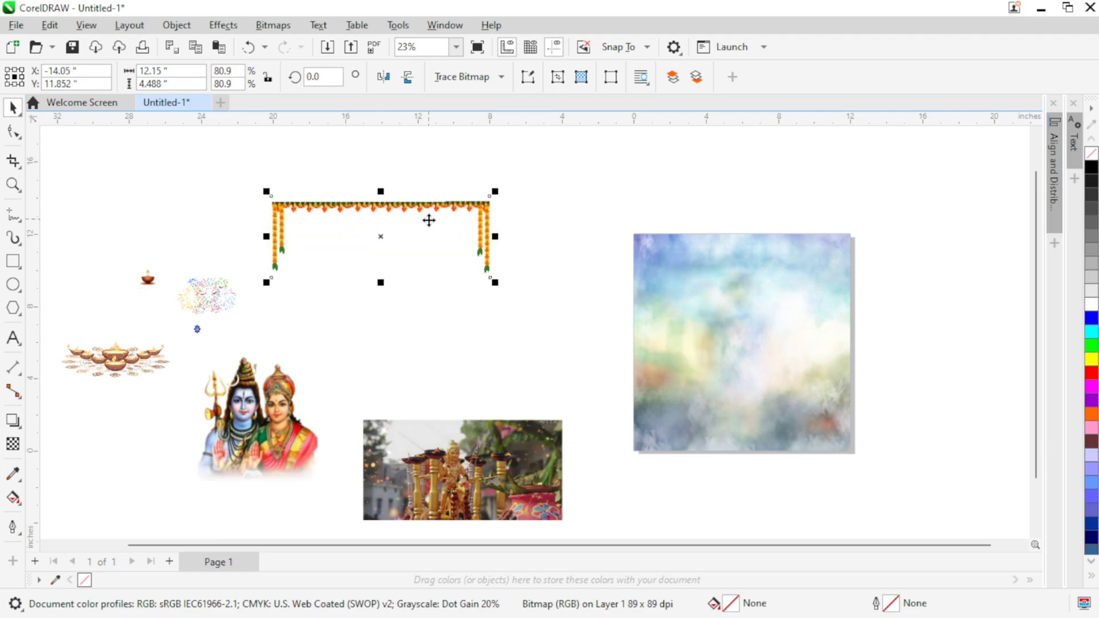
pyautogui.rightClick(429, 221)
pyautogui.click(743, 183)
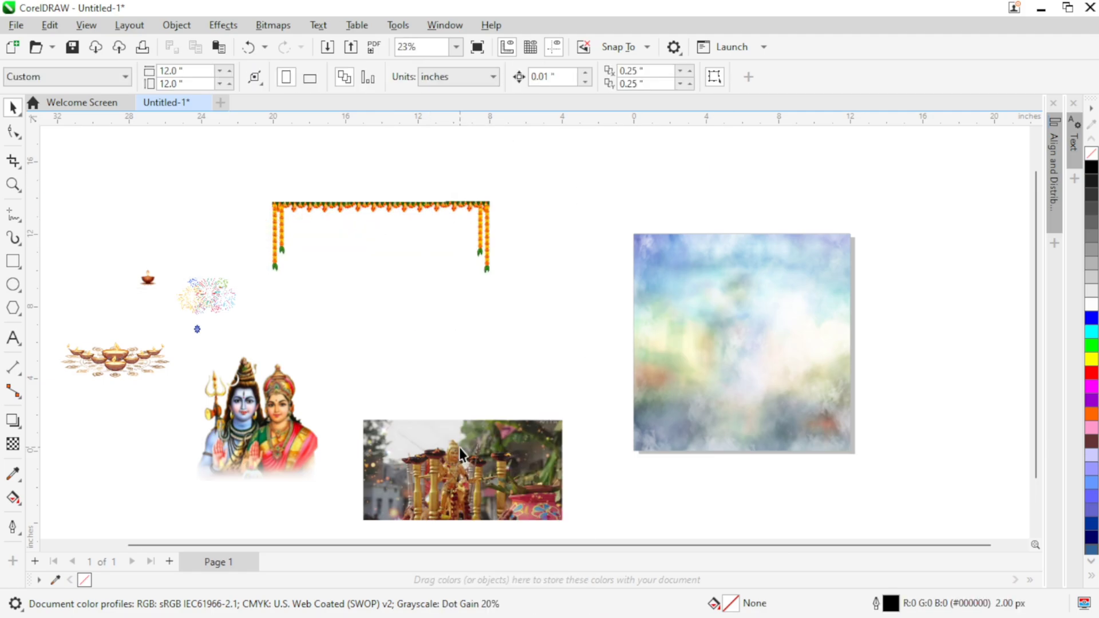
# Step: Place a horizontally mirrored copy of the golden statue photo edge to edge against the original's right side
pyautogui.click(529, 432)
pyautogui.moveTo(531, 424); pyautogui.dragTo(402, 310)
pyautogui.moveTo(353, 362); pyautogui.dragTo(461, 412)
pyautogui.scroll(1, 492, 431)
pyautogui.scroll(2, 491, 430)
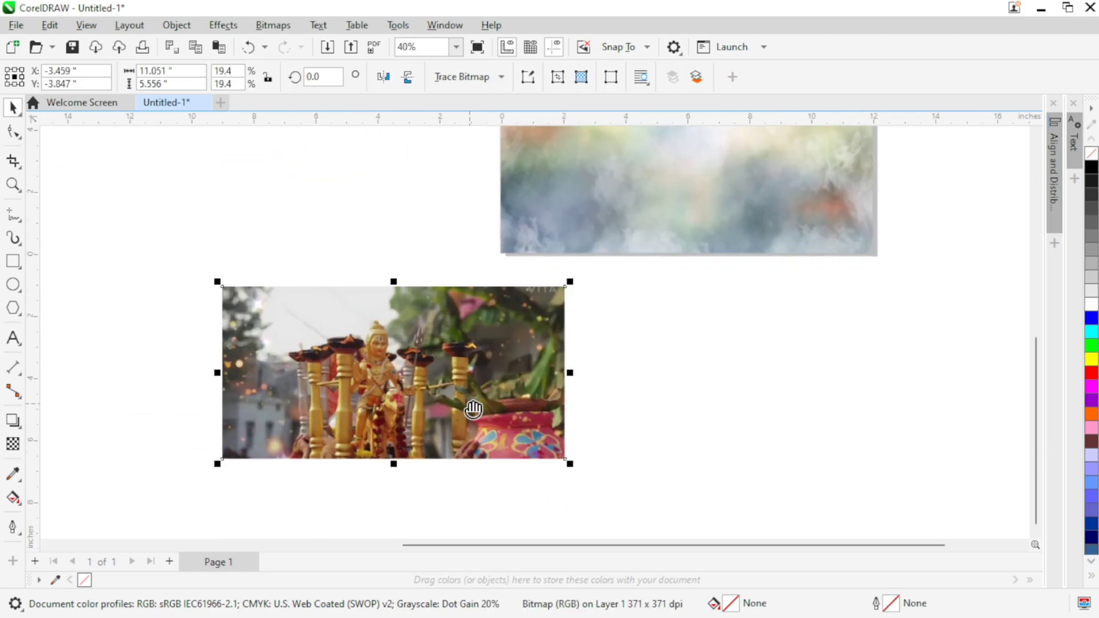
pyautogui.moveTo(382, 378); pyautogui.dragTo(741, 372)
pyautogui.click(384, 76)
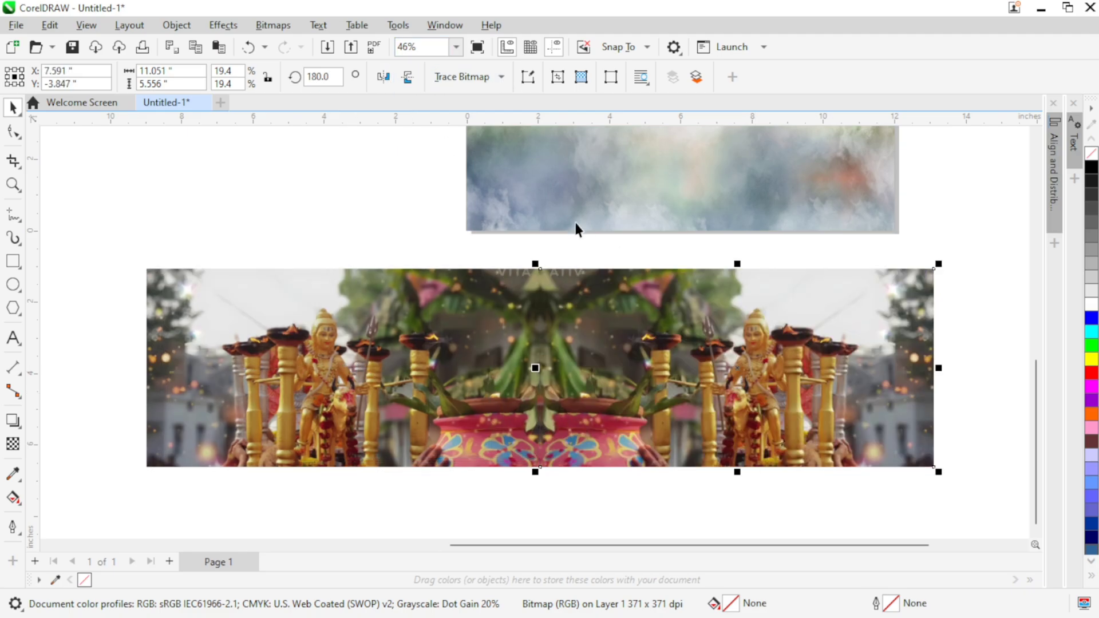
pyautogui.press('Down')
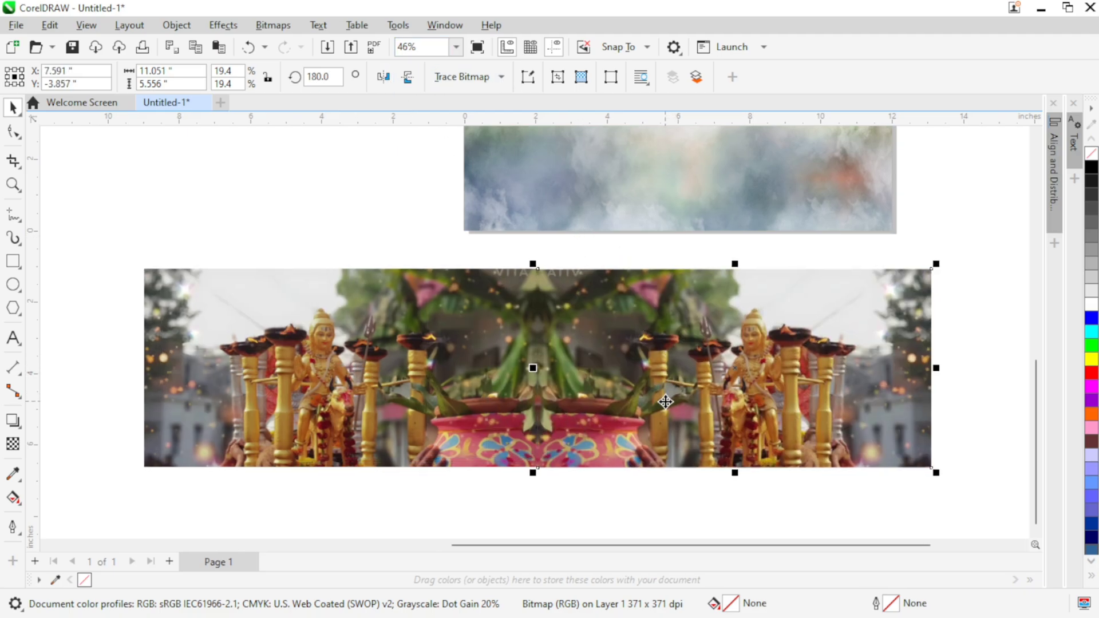
pyautogui.press('Up')
pyautogui.click(986, 230)
pyautogui.click(808, 303)
# Step: Group the statue photo and its mirrored copy
pyautogui.scroll(-2, 675, 366)
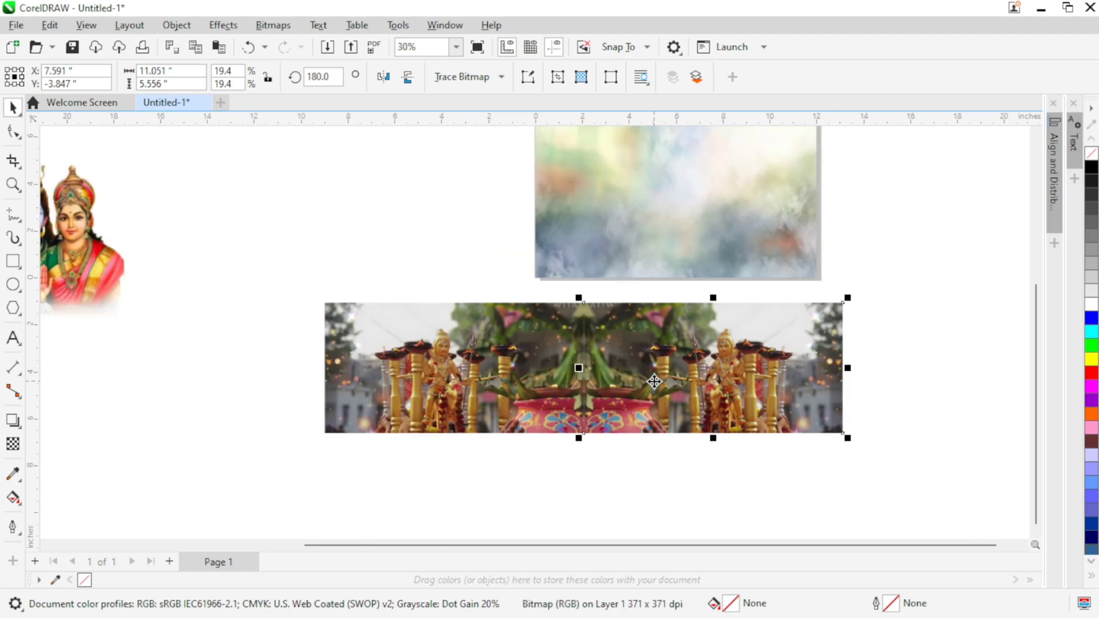
pyautogui.scroll(-1, 424, 304)
pyautogui.moveTo(299, 286); pyautogui.dragTo(878, 445)
pyautogui.rightClick(593, 364)
pyautogui.click(632, 231)
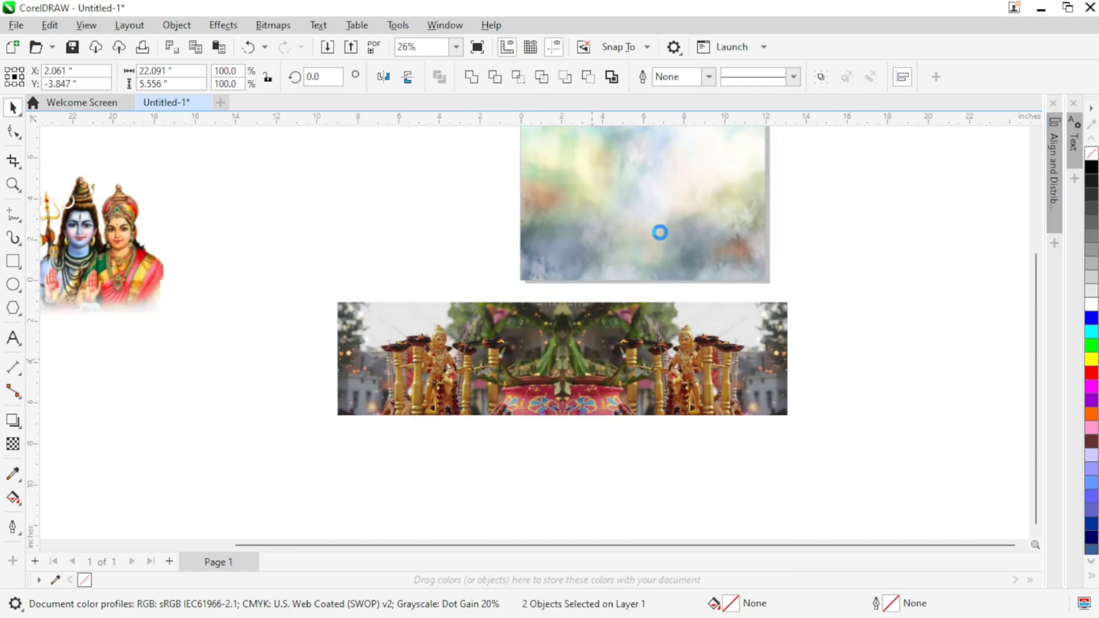
pyautogui.click(823, 438)
# Step: Apply the Black & White adjustment to the grouped photos with Reds 83, Yellows 129 and Cyans 101
pyautogui.click(737, 404)
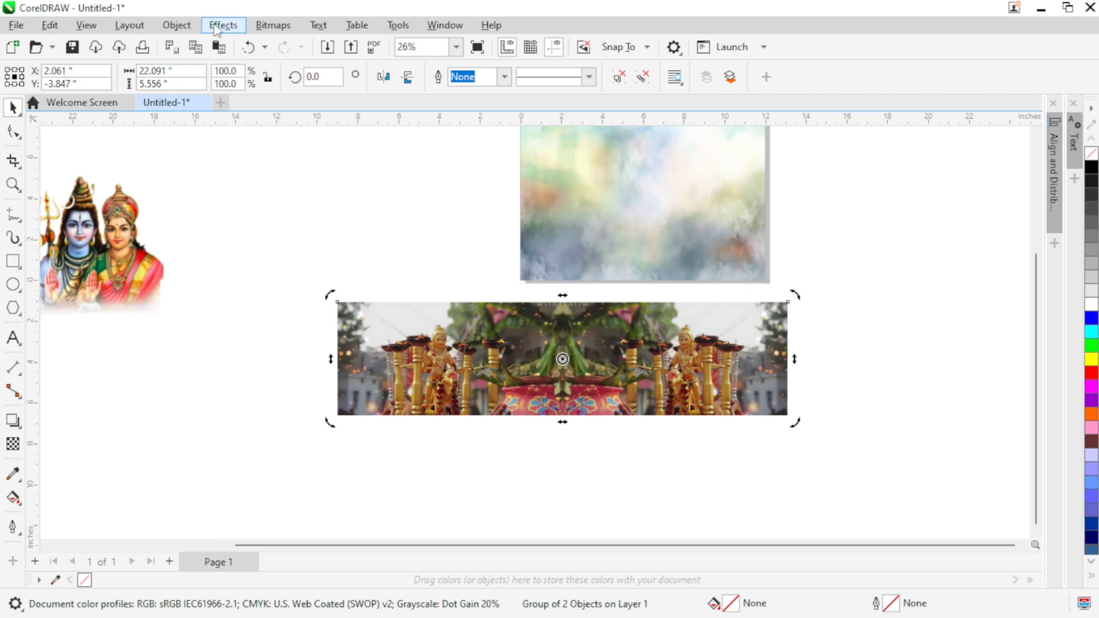
pyautogui.click(220, 25)
pyautogui.moveTo(246, 86)
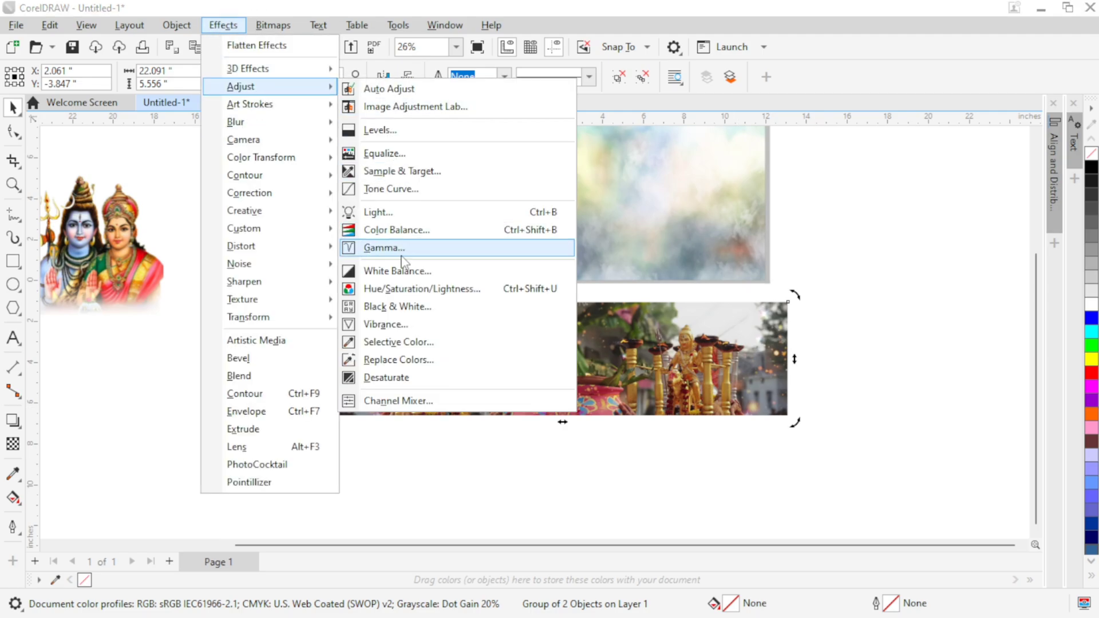
pyautogui.click(419, 304)
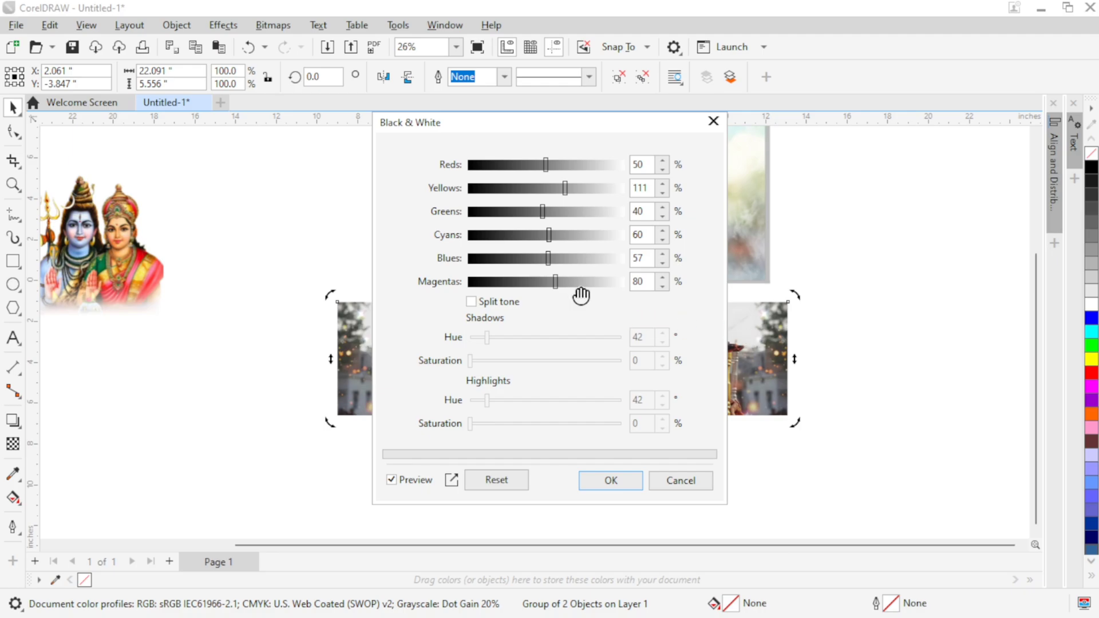
pyautogui.moveTo(539, 136); pyautogui.dragTo(739, 169)
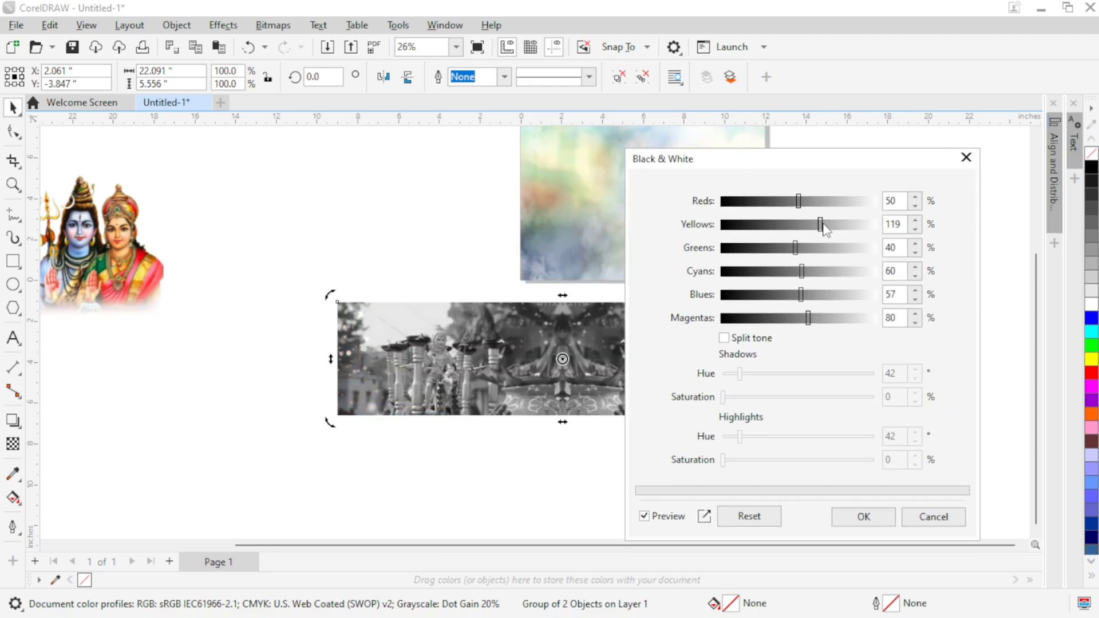
pyautogui.moveTo(798, 202); pyautogui.dragTo(810, 202)
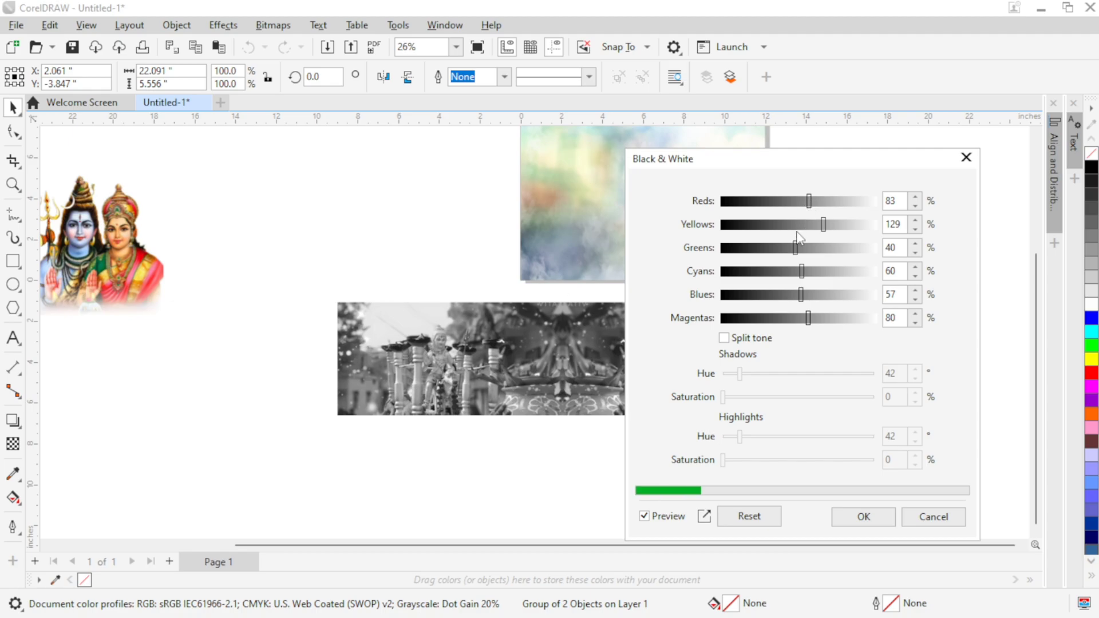
pyautogui.click(874, 520)
# Step: Move the grayscale photo strip over the page's lower part and PowerClip it inside the cloud background frame
pyautogui.scroll(3, 696, 478)
pyautogui.moveTo(648, 460); pyautogui.dragTo(837, 366)
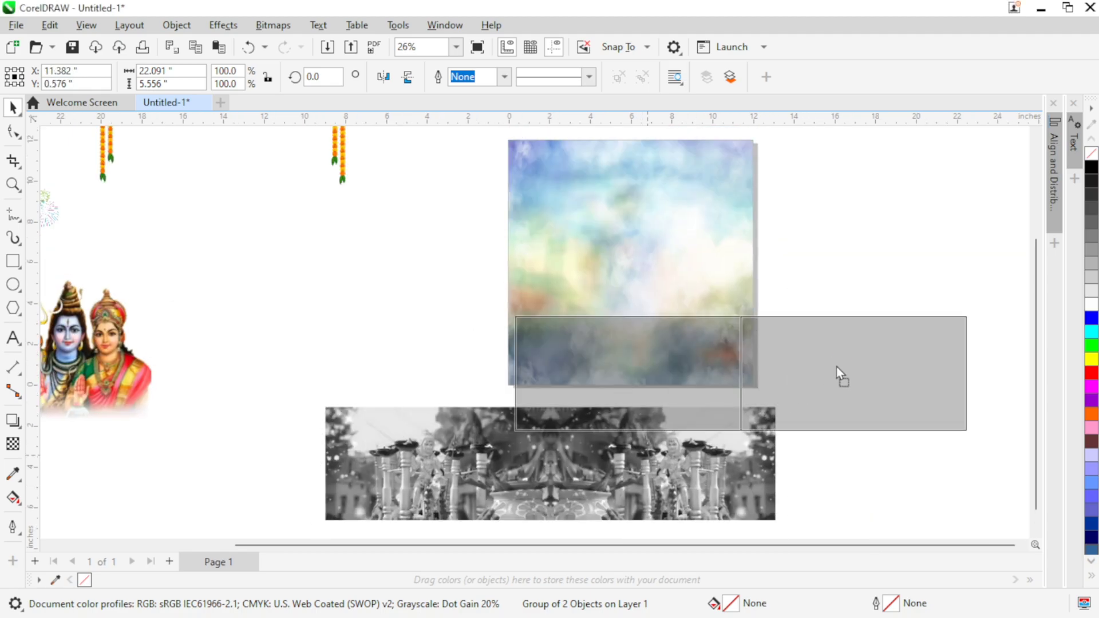
pyautogui.moveTo(817, 290); pyautogui.dragTo(789, 330)
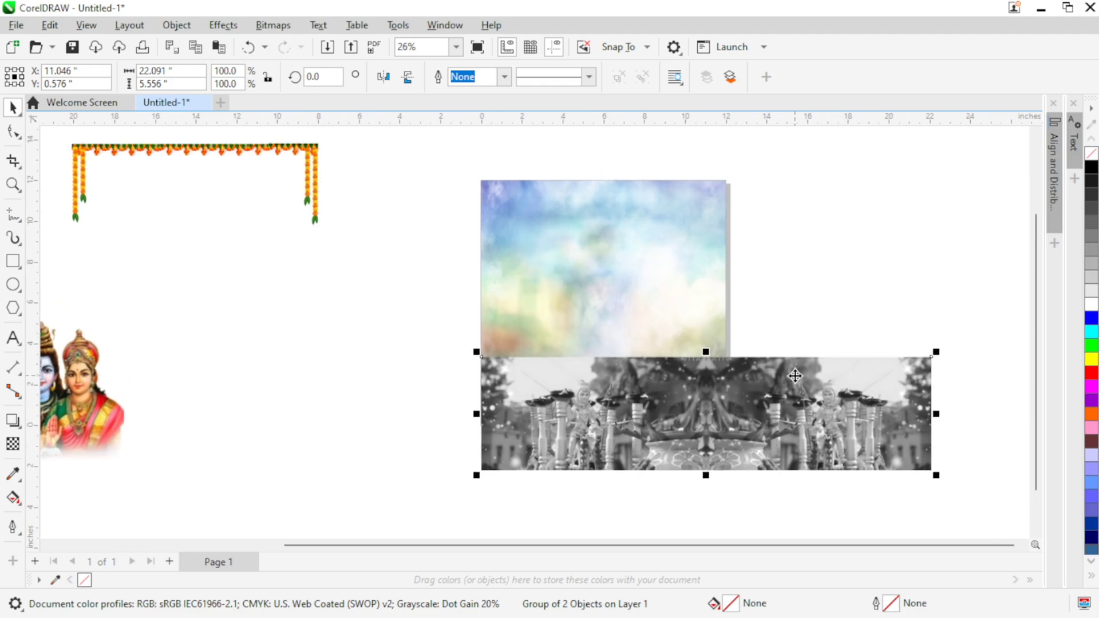
pyautogui.rightClick(797, 375)
pyautogui.click(852, 336)
pyautogui.click(649, 241)
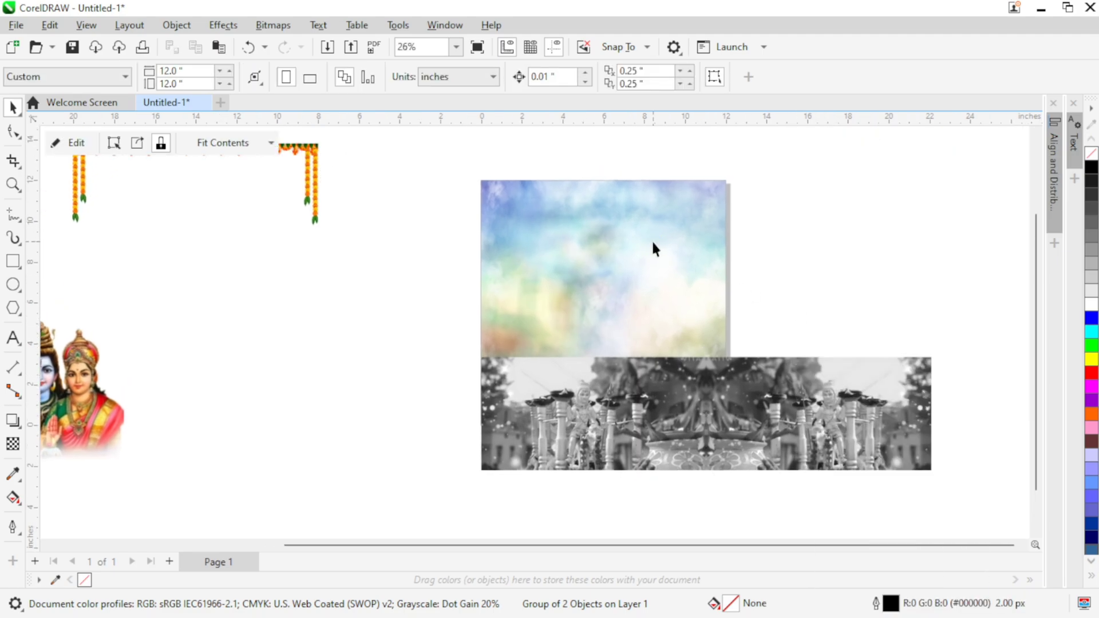
# Step: Edit the PowerClip contents and position the grayscale strip across the page's top edge, with the left statue inside the frame
pyautogui.click(77, 145)
pyautogui.moveTo(596, 396); pyautogui.dragTo(540, 203)
pyautogui.scroll(2, 606, 291)
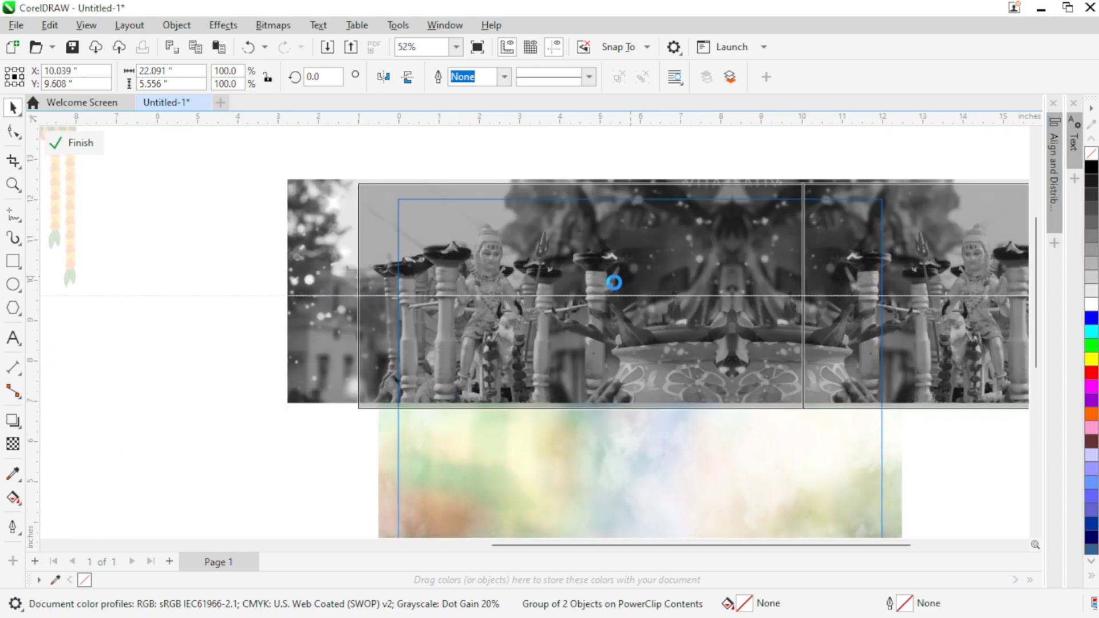
pyautogui.moveTo(622, 288); pyautogui.dragTo(618, 312)
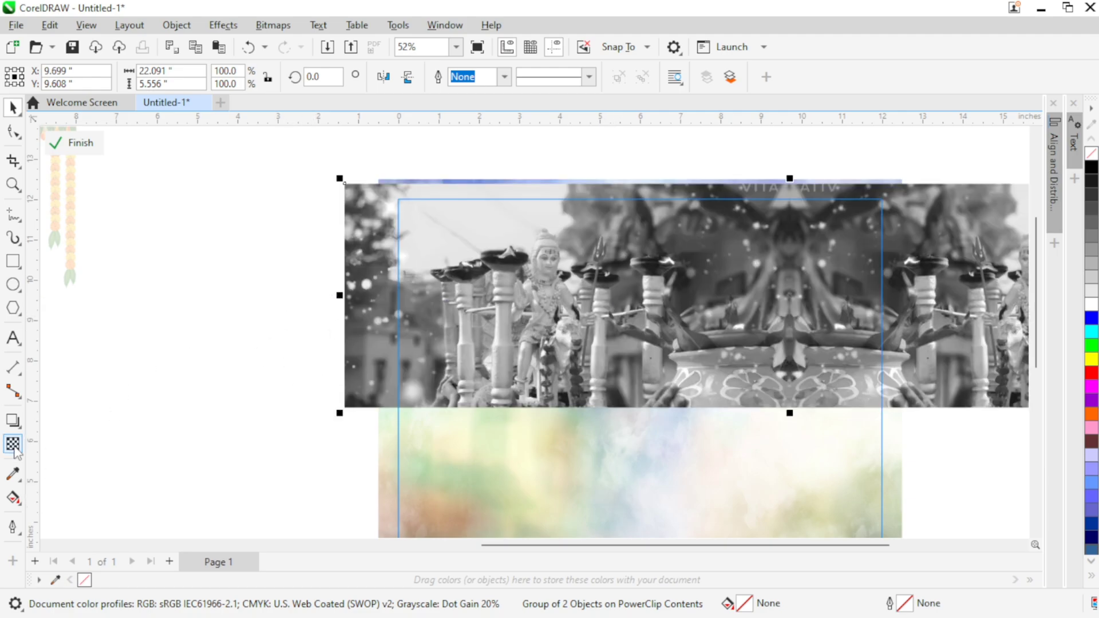
# Step: Fade the strip's lower part into the clouds with a vertical gradient transparency, shift its midpoint downward, and finish the PowerClip editing
pyautogui.click(13, 444)
pyautogui.moveTo(659, 257); pyautogui.dragTo(659, 394)
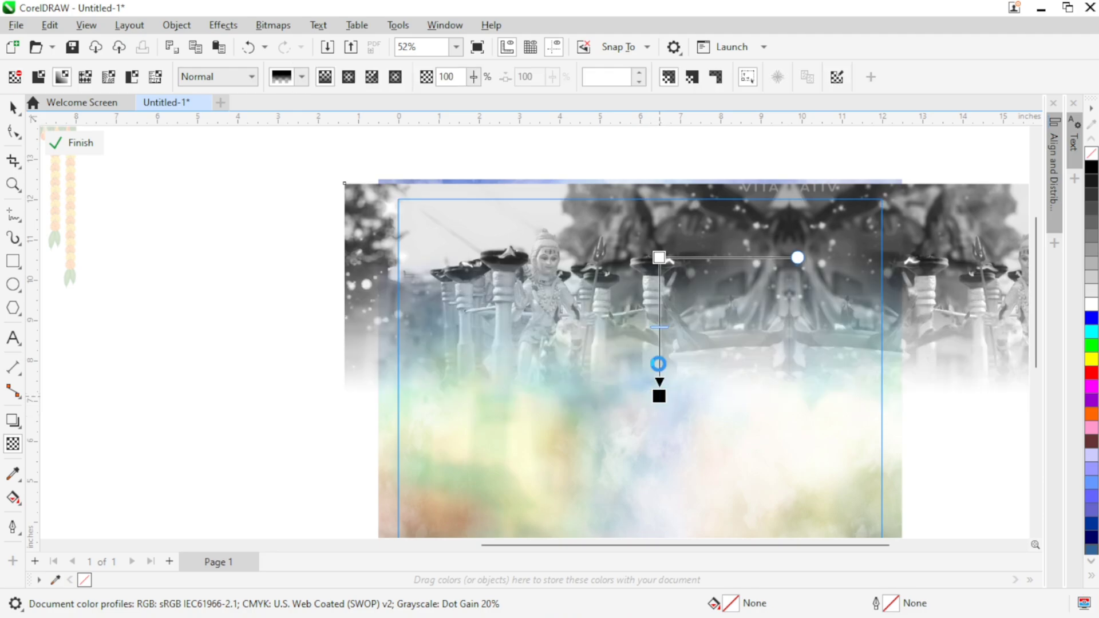
pyautogui.moveTo(659, 328); pyautogui.dragTo(660, 350)
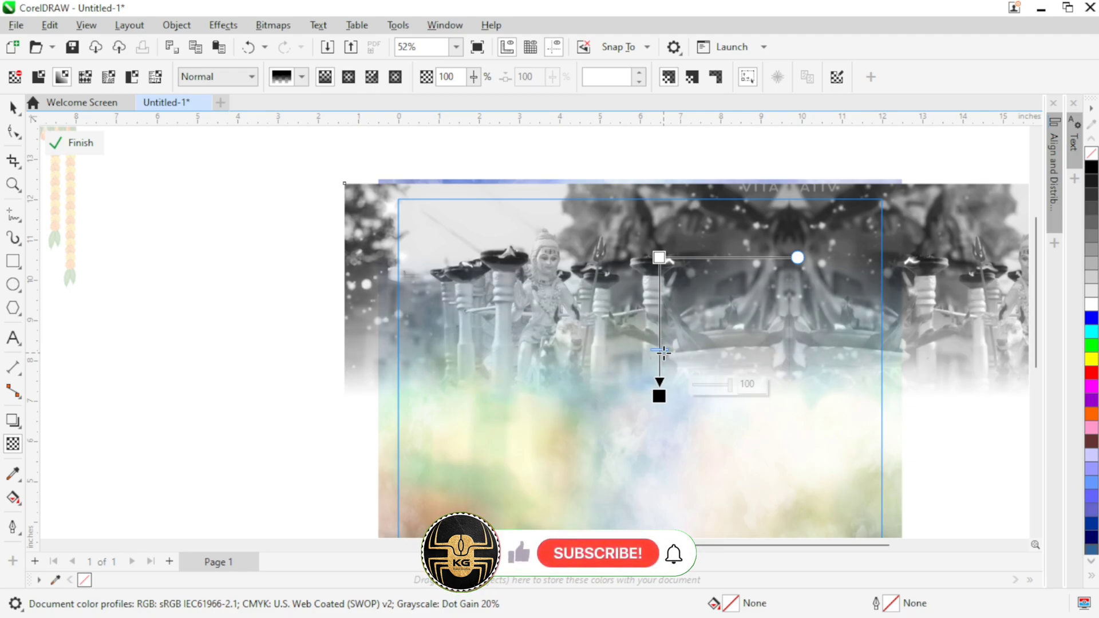
pyautogui.click(90, 144)
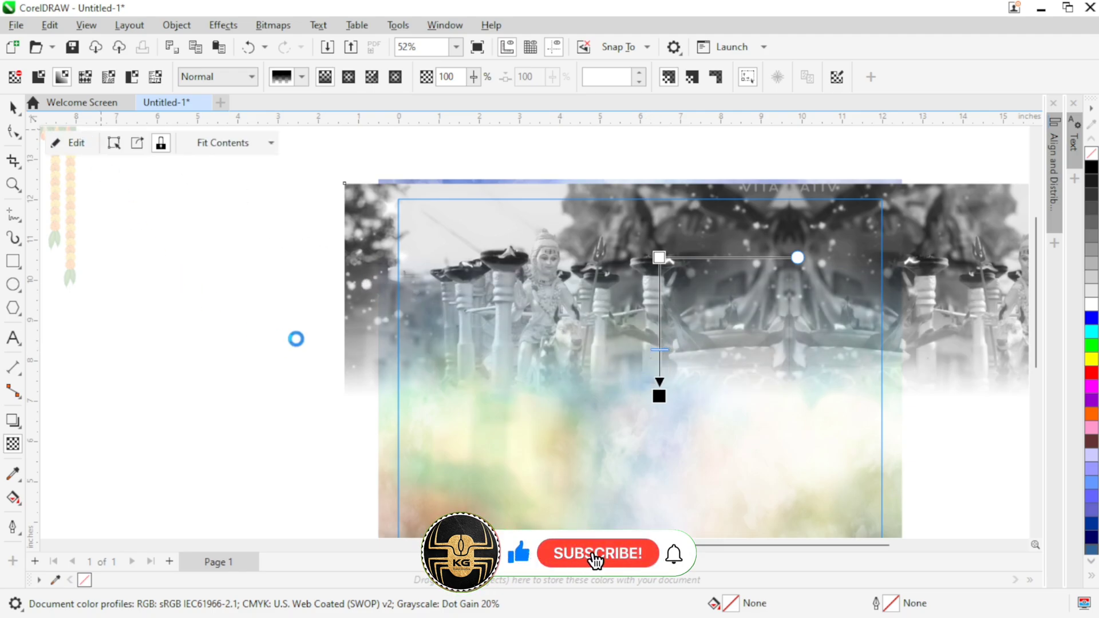
pyautogui.moveTo(418, 402); pyautogui.dragTo(276, 345)
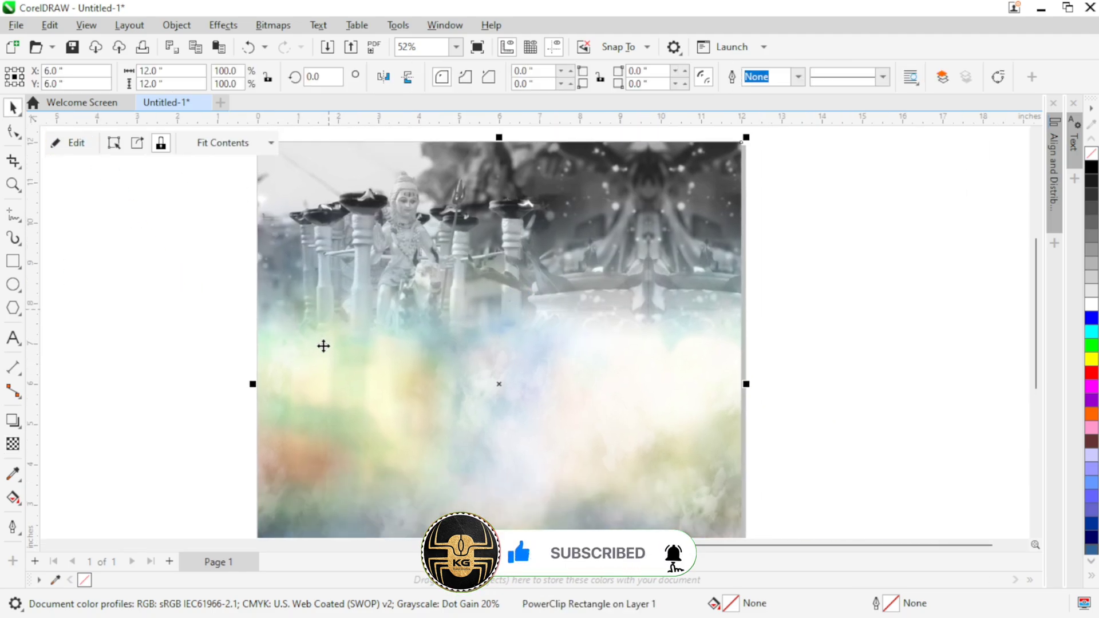
pyautogui.moveTo(329, 309); pyautogui.dragTo(325, 347)
# Step: Reopen the PowerClip contents, set the strip's upper gradient node to 19 transparency, and finish editing
pyautogui.click(74, 142)
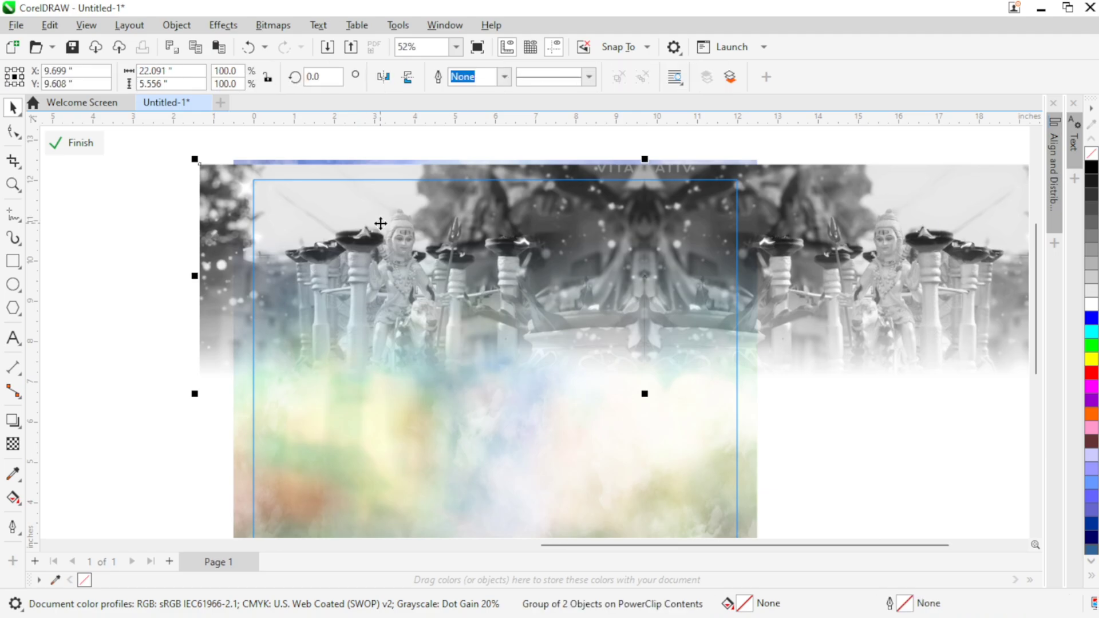
pyautogui.click(13, 444)
pyautogui.click(514, 237)
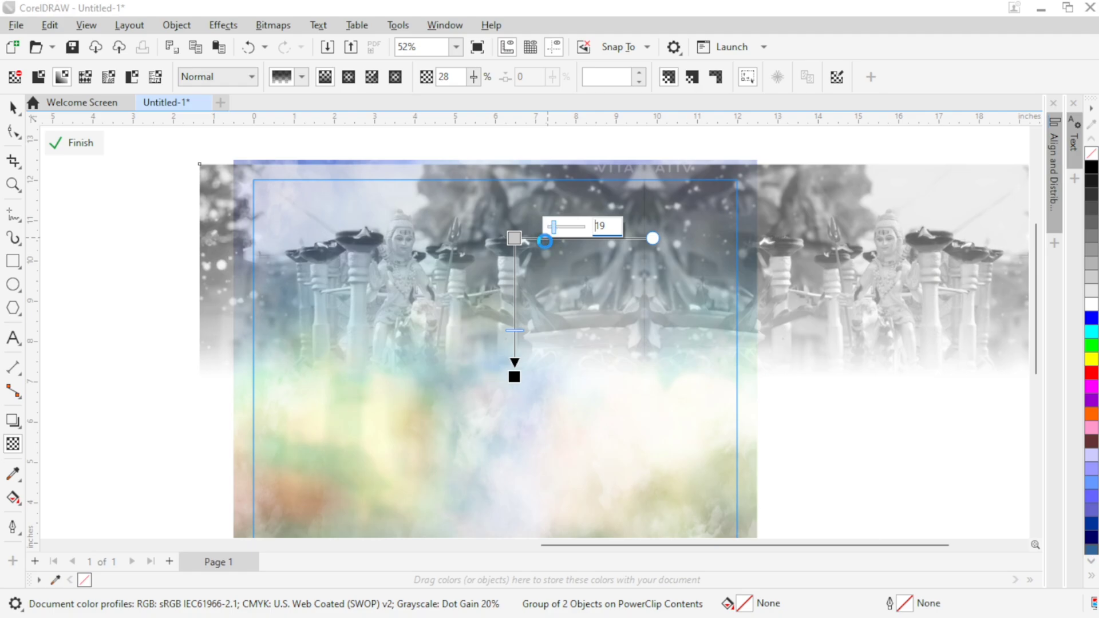
pyautogui.press('Return')
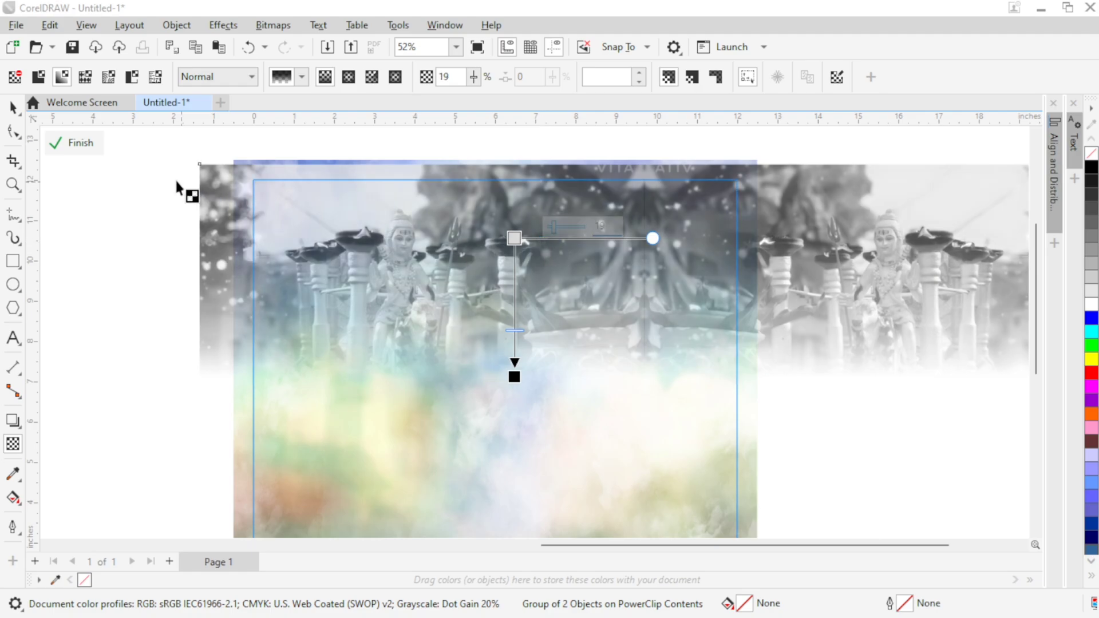
pyautogui.click(74, 143)
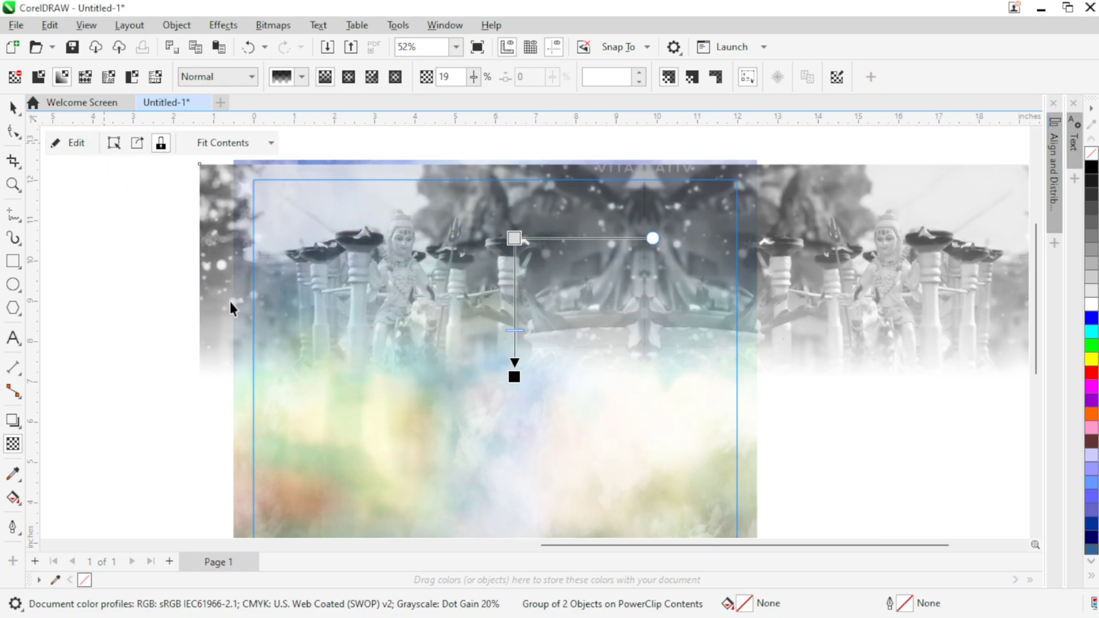
pyautogui.moveTo(196, 292); pyautogui.dragTo(226, 257)
pyautogui.click(214, 302)
pyautogui.scroll(-1, 345, 297)
pyautogui.moveTo(344, 297); pyautogui.dragTo(365, 279)
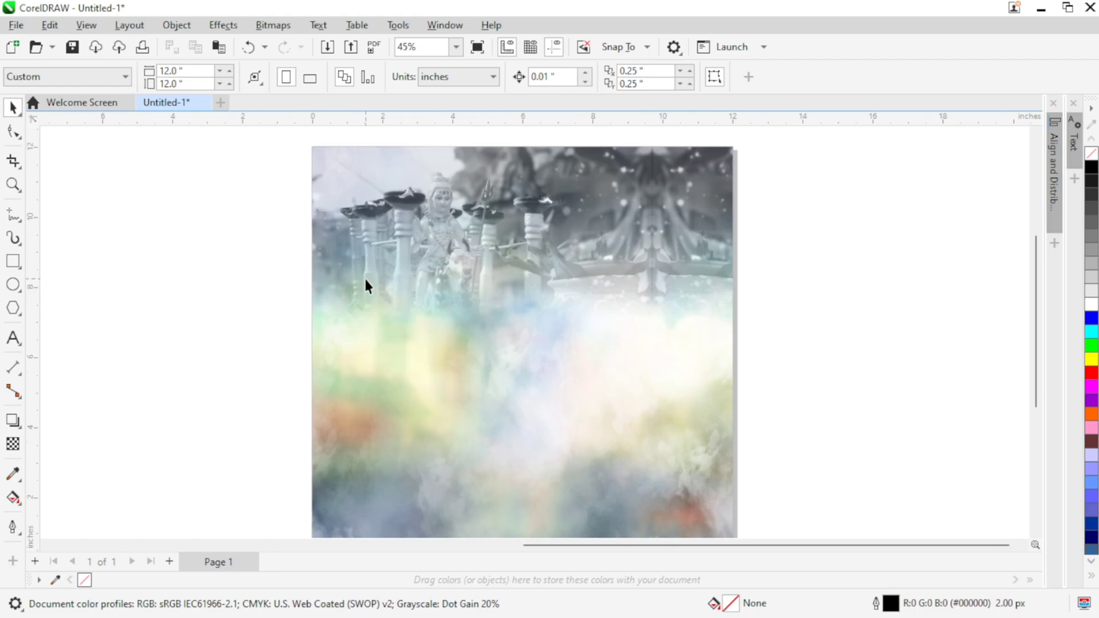
# Step: PowerClip the marigold garland image inside the cloud background frame
pyautogui.scroll(-1, 366, 279)
pyautogui.click(129, 203)
pyautogui.moveTo(122, 193); pyautogui.dragTo(276, 293)
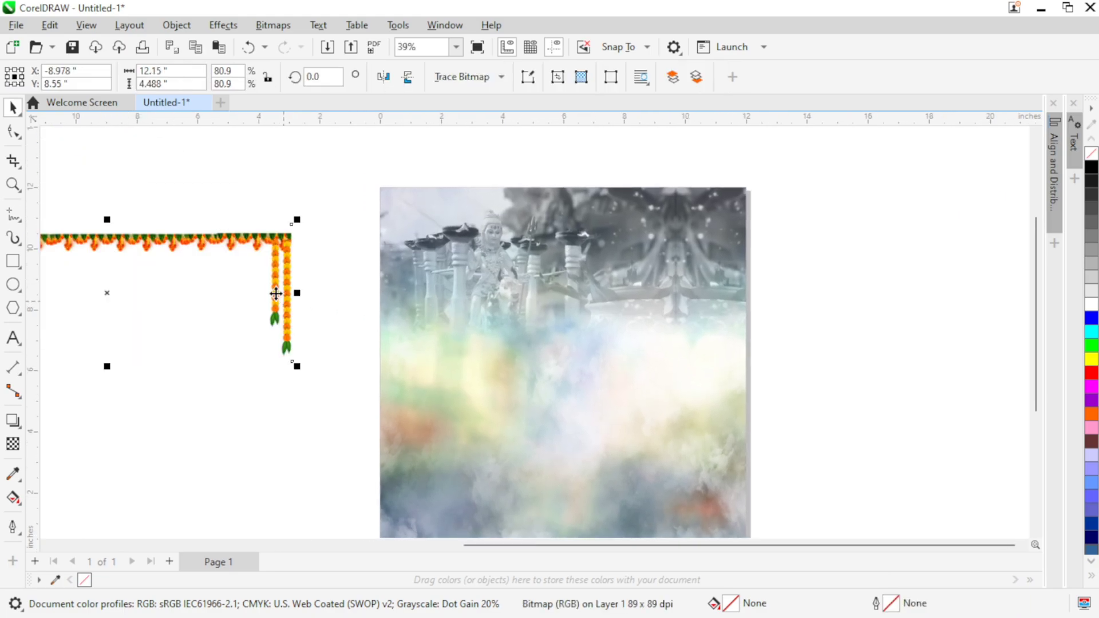
pyautogui.rightClick(276, 293)
pyautogui.click(327, 369)
pyautogui.click(471, 272)
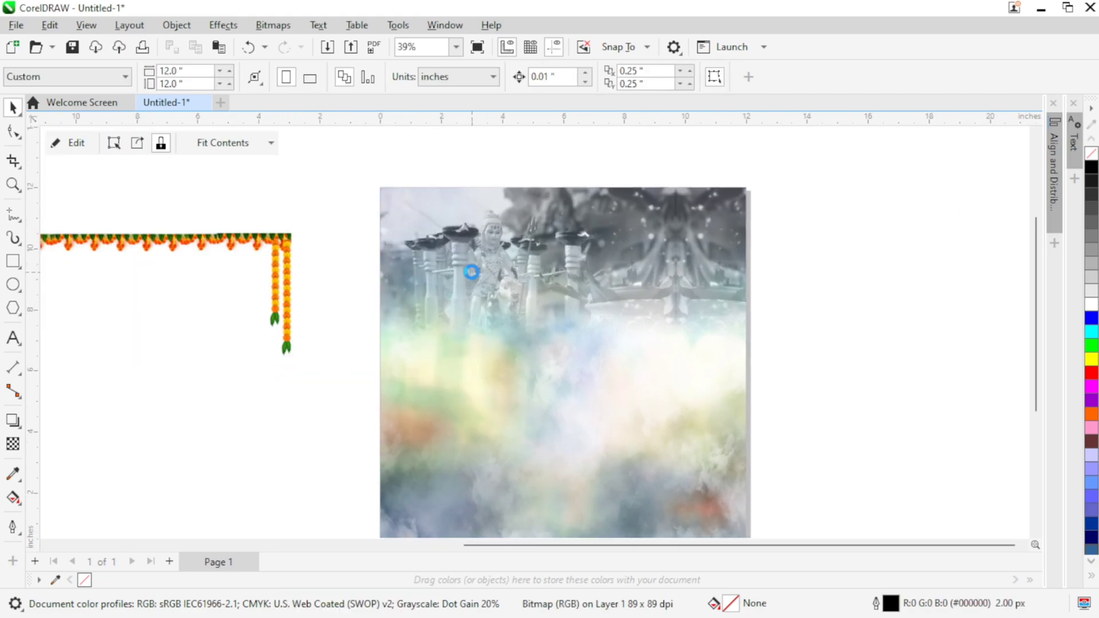
# Step: Edit the PowerClip contents, align the garland along the page's top edge with its strands at both sides, and finish editing
pyautogui.click(57, 145)
pyautogui.click(523, 292)
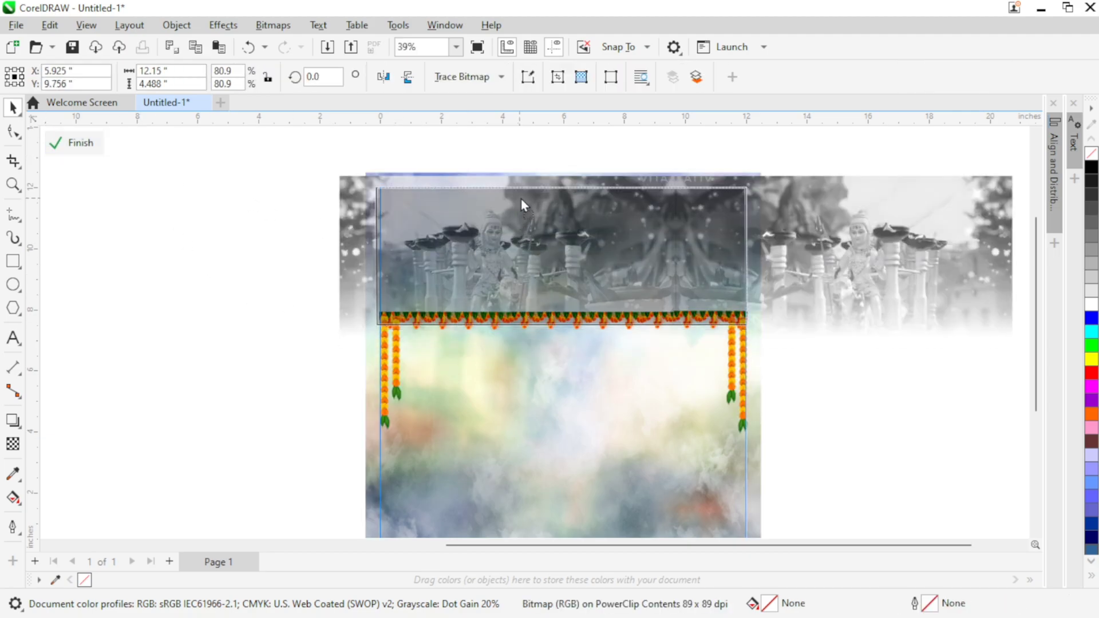
pyautogui.moveTo(519, 192); pyautogui.dragTo(520, 196)
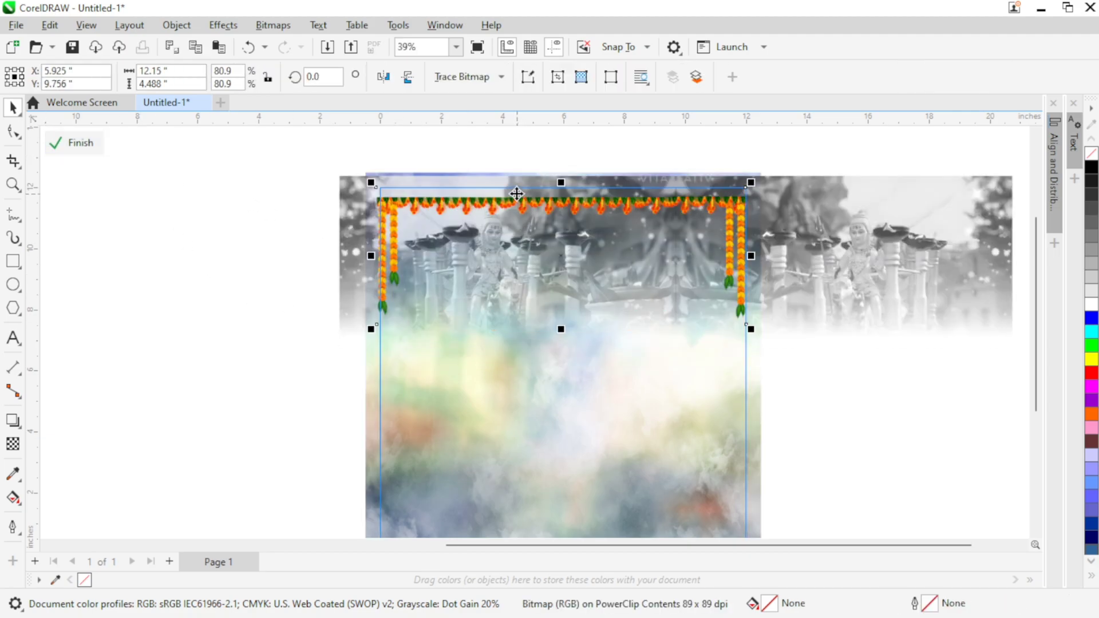
pyautogui.scroll(2, 426, 279)
pyautogui.moveTo(466, 277); pyautogui.dragTo(466, 264)
pyautogui.click(75, 142)
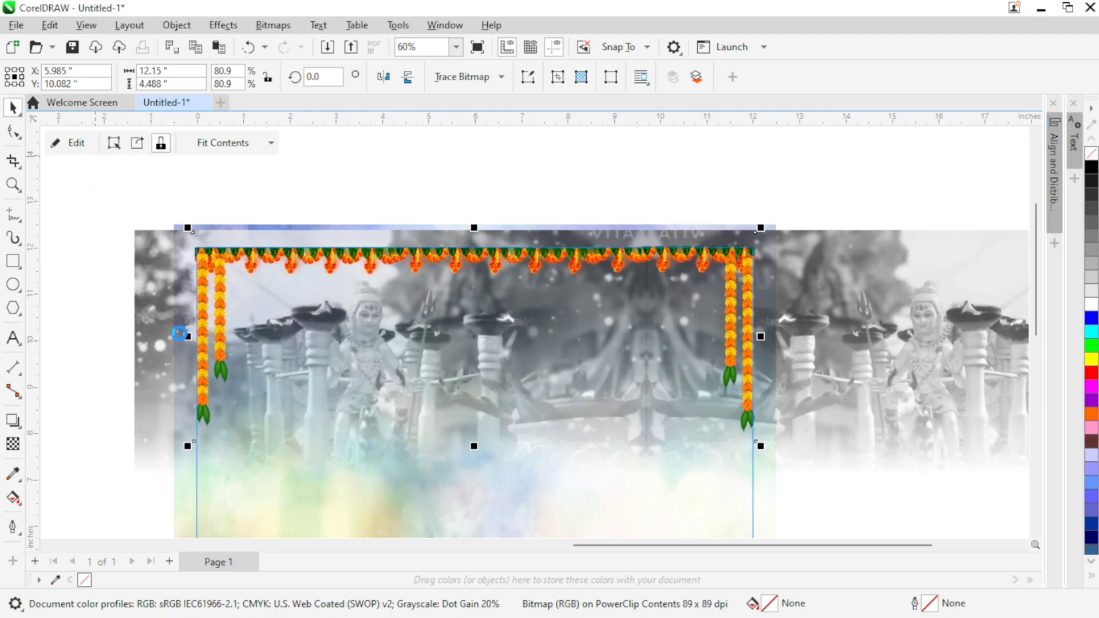
# Step: Move the deity couple image onto the left half of the page, below the faded statue
pyautogui.scroll(-2, 196, 364)
pyautogui.moveTo(150, 391); pyautogui.dragTo(314, 297)
pyautogui.moveTo(238, 264); pyautogui.dragTo(490, 258)
pyautogui.click(318, 276)
pyautogui.scroll(-1, 318, 277)
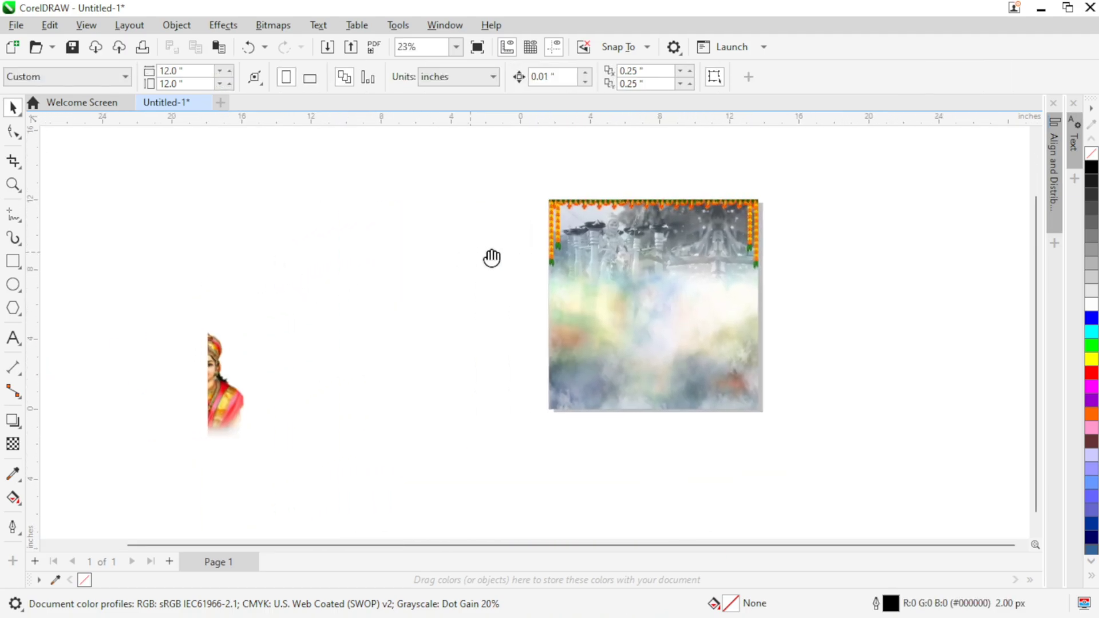
pyautogui.moveTo(398, 284); pyautogui.dragTo(441, 334)
pyautogui.scroll(1, 387, 347)
pyautogui.click(287, 405)
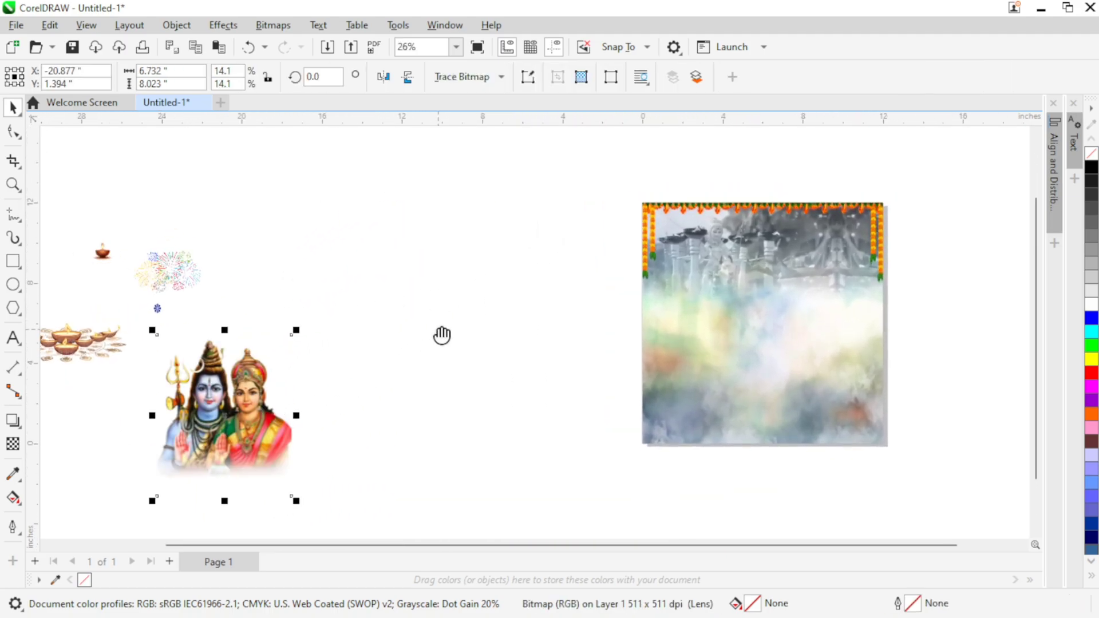
pyautogui.moveTo(230, 395); pyautogui.dragTo(543, 291)
pyautogui.moveTo(576, 379); pyautogui.dragTo(526, 391)
pyautogui.moveTo(511, 369); pyautogui.dragTo(642, 367)
pyautogui.scroll(2, 671, 343)
pyautogui.click(323, 299)
# Step: Move the group of lit diya lamps onto the page, just beneath the deity couple
pyautogui.scroll(-1, 324, 299)
pyautogui.moveTo(267, 317); pyautogui.dragTo(448, 301)
pyautogui.scroll(-1, 415, 305)
pyautogui.scroll(-1, 399, 294)
pyautogui.moveTo(74, 316); pyautogui.dragTo(512, 360)
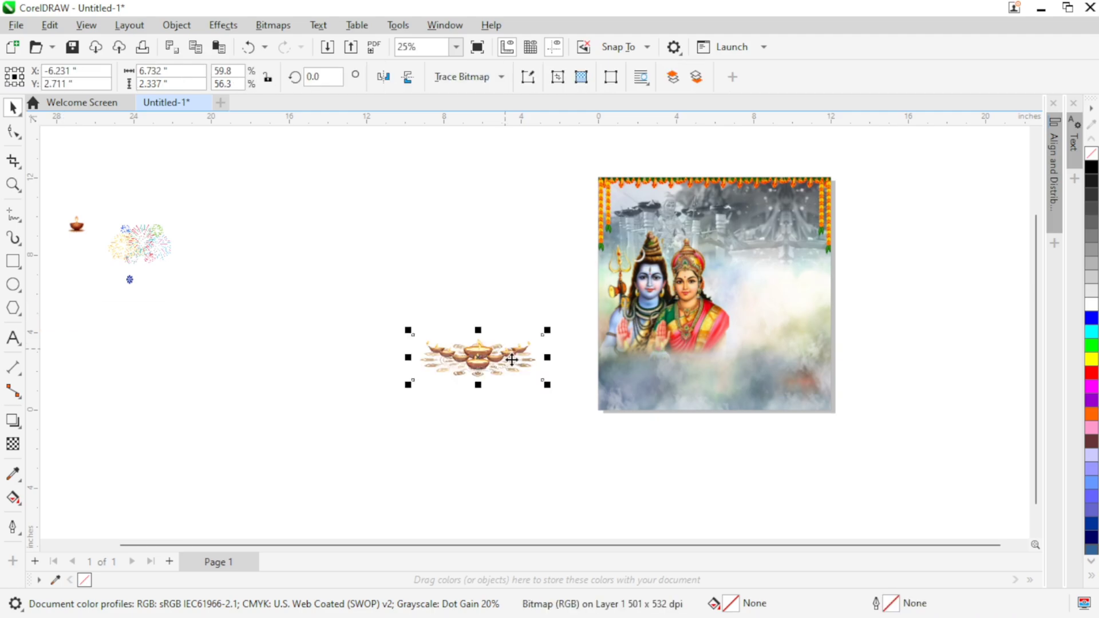
pyautogui.scroll(2, 512, 360)
pyautogui.moveTo(387, 360); pyautogui.dragTo(556, 394)
pyautogui.scroll(2, 575, 380)
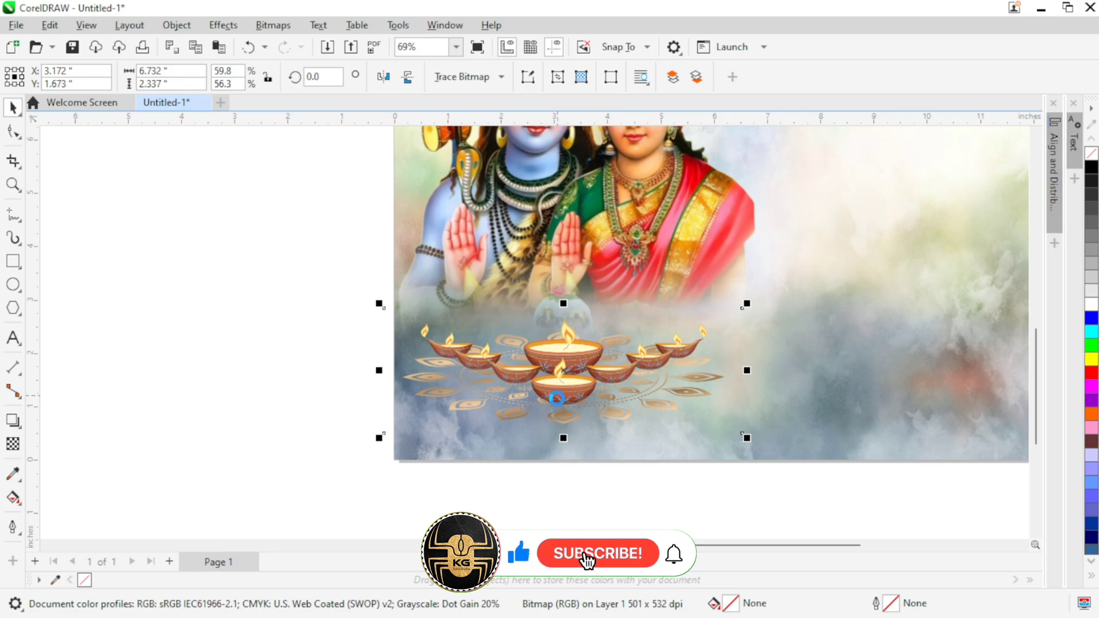
pyautogui.click(231, 299)
pyautogui.scroll(-3, 499, 323)
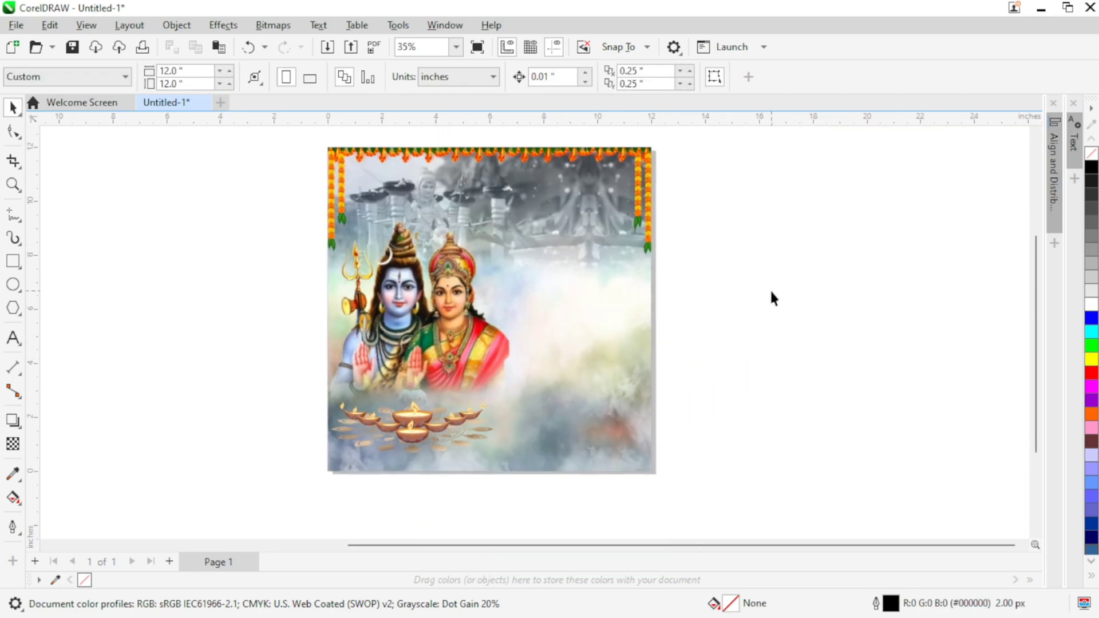
# Step: Add the artistic text "जय जोहार" beside the page in AMS MahaBharat at 48 pt
pyautogui.scroll(1, 445, 275)
pyautogui.moveTo(445, 270); pyautogui.dragTo(452, 304)
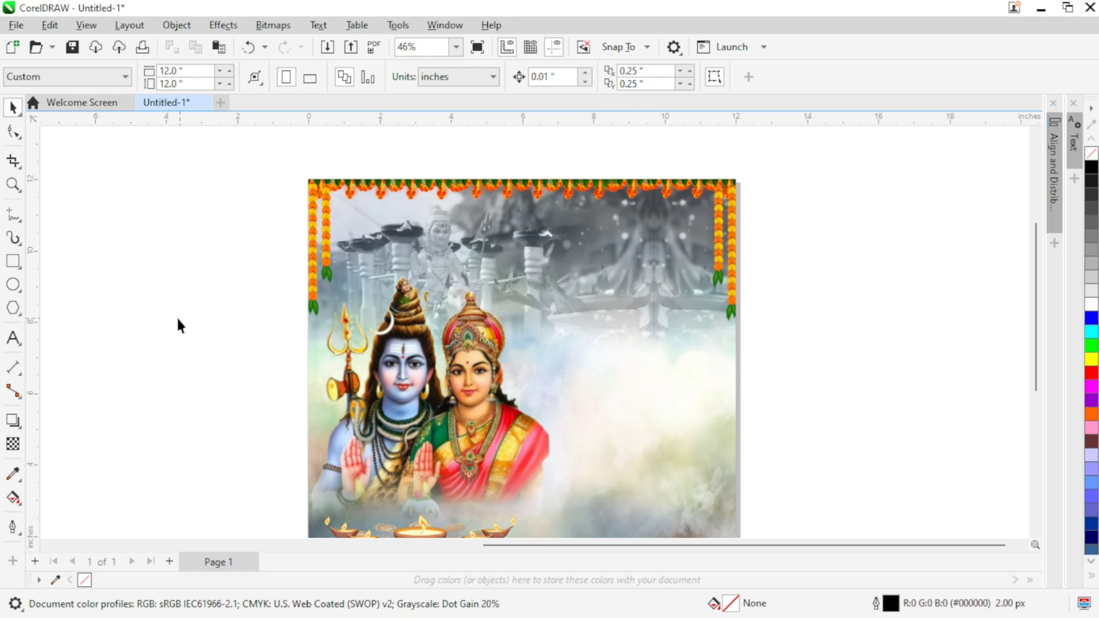
pyautogui.click(16, 344)
pyautogui.click(774, 265)
pyautogui.click(634, 76)
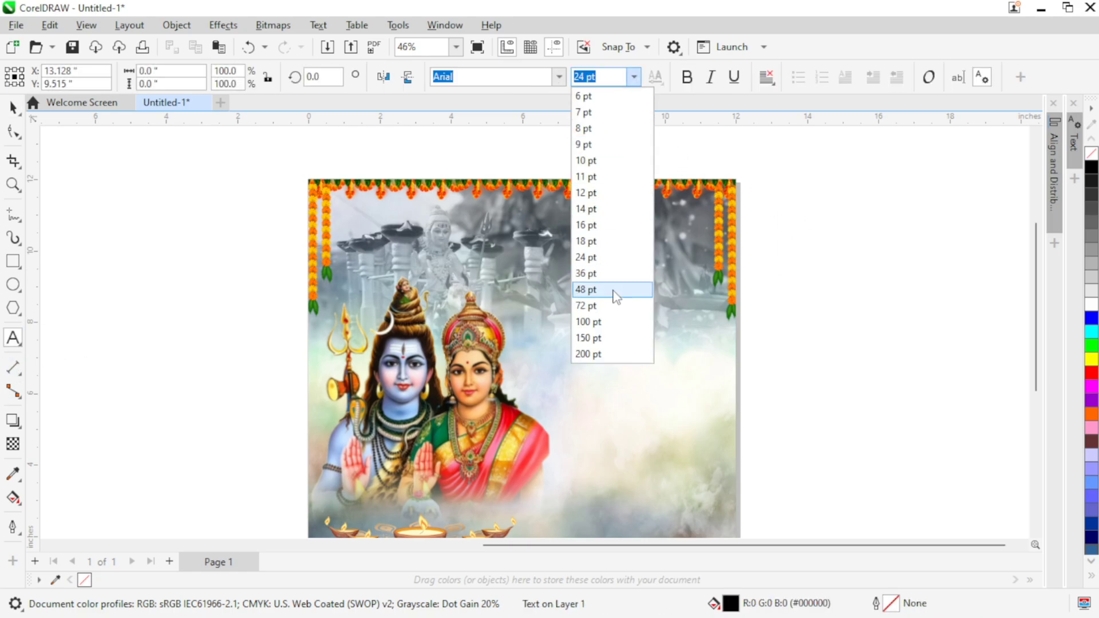
pyautogui.click(612, 291)
pyautogui.click(559, 77)
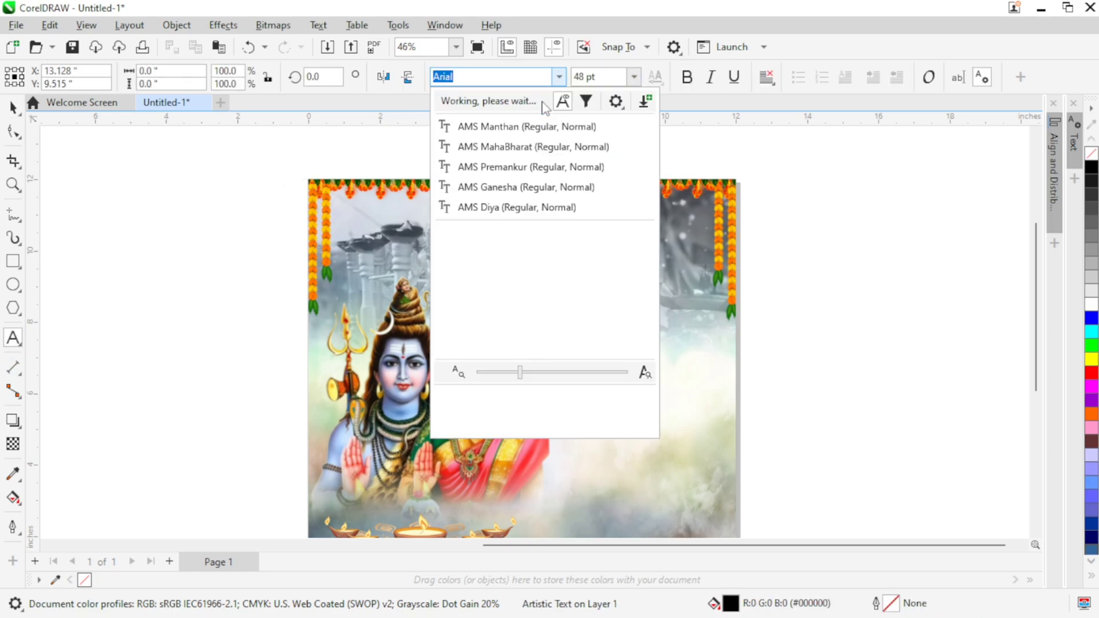
pyautogui.click(519, 155)
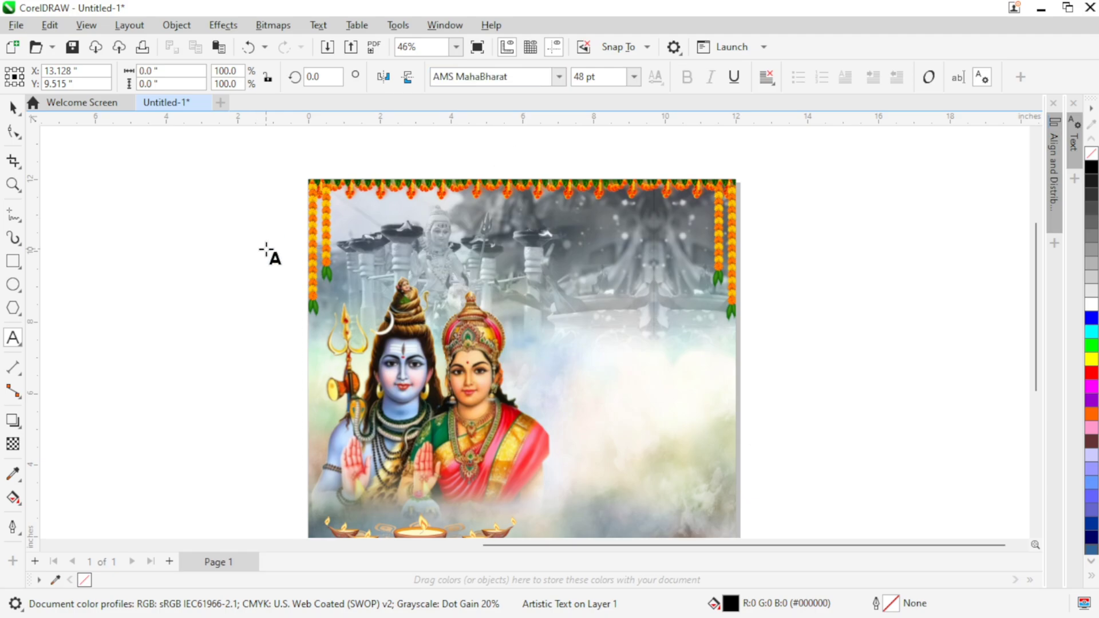
pyautogui.write('r')
pyautogui.hotkey('ctrl', 'space')
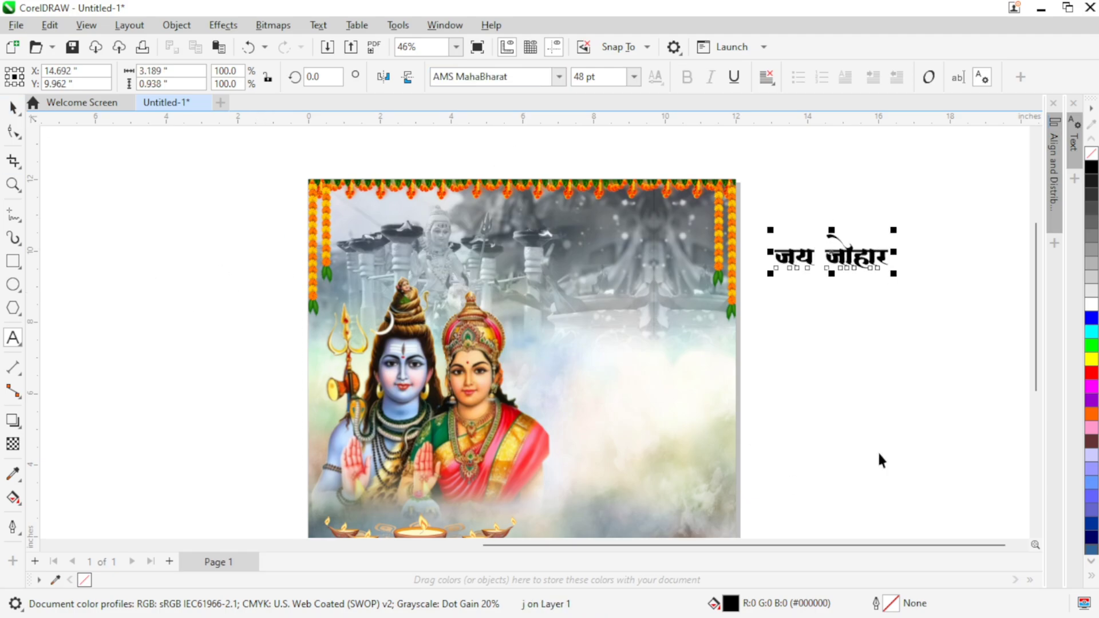
# Step: Duplicate the "जय जोहार" text below itself and change the copy to "हर हर महादेव"
pyautogui.moveTo(880, 460); pyautogui.dragTo(773, 473)
pyautogui.moveTo(748, 268); pyautogui.dragTo(748, 349)
pyautogui.hotkey('ctrl', 'a')
pyautogui.doubleClick(749, 351)
pyautogui.hotkey('ctrl', 'a')
pyautogui.write('har h')
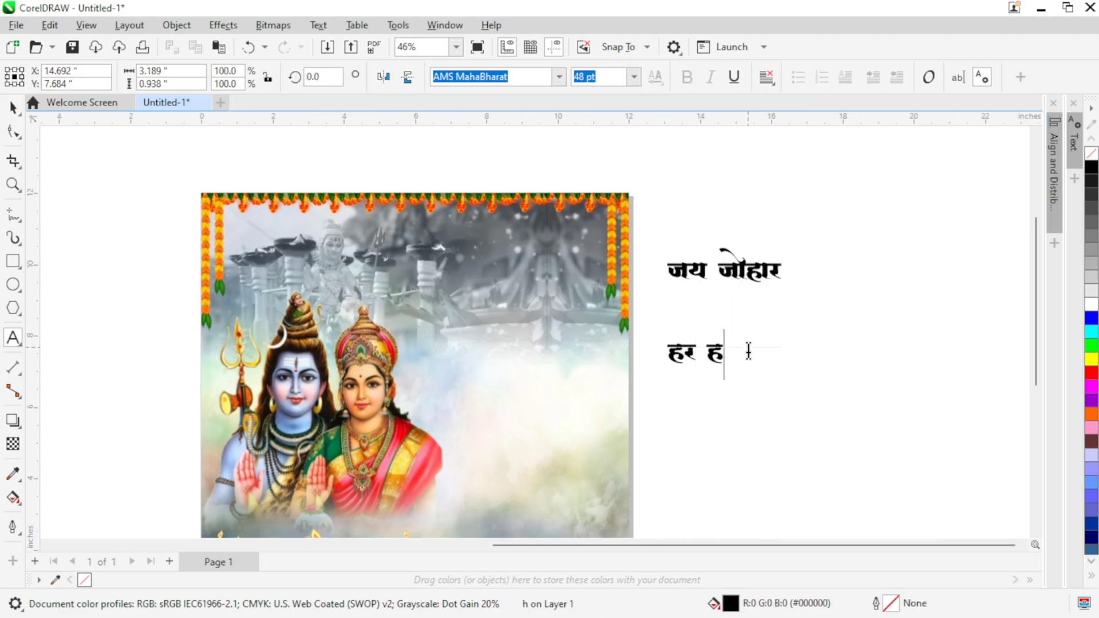
pyautogui.moveTo(934, 163); pyautogui.dragTo(813, 206)
# Step: Shrink the "जय जोहार" text to about 31.6 pt and place it in the page's upper-left corner under the garland
pyautogui.click(608, 314)
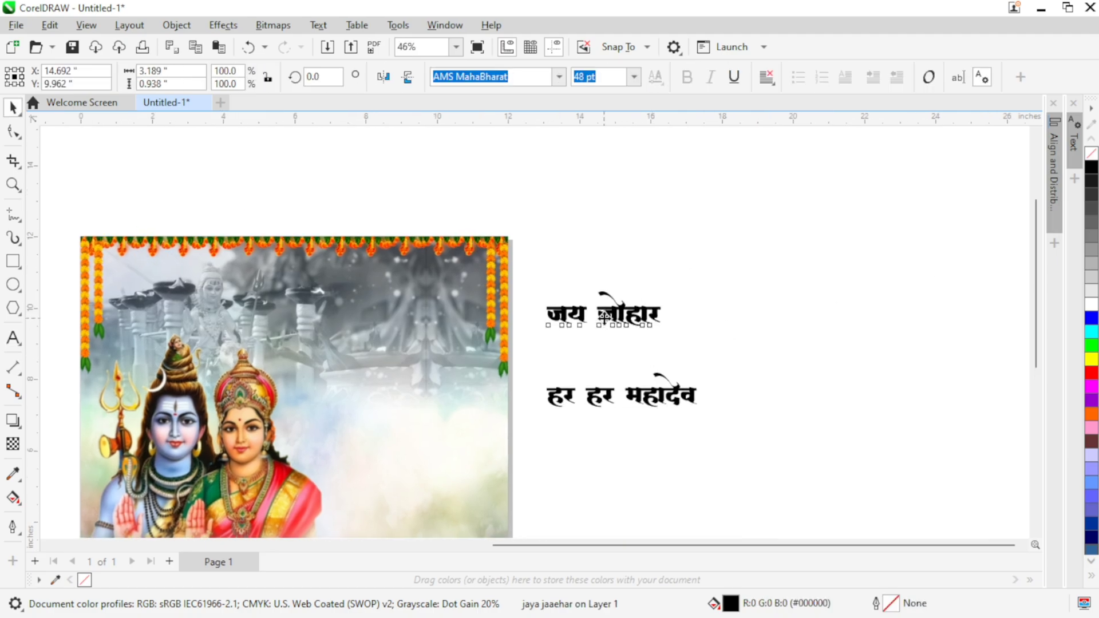
pyautogui.click(819, 318)
pyautogui.click(690, 390)
pyautogui.scroll(1, 802, 356)
pyautogui.moveTo(702, 380); pyautogui.dragTo(269, 263)
pyautogui.moveTo(283, 308); pyautogui.dragTo(502, 388)
pyautogui.moveTo(881, 366); pyautogui.dragTo(403, 347)
pyautogui.scroll(1, 386, 371)
pyautogui.scroll(-1, 378, 283)
pyautogui.moveTo(326, 326); pyautogui.dragTo(299, 318)
pyautogui.moveTo(377, 339); pyautogui.dragTo(367, 335)
pyautogui.moveTo(300, 319); pyautogui.dragTo(296, 323)
# Step: Delete the separate "हर हर महादेव" text
pyautogui.click(554, 365)
pyautogui.moveTo(554, 365); pyautogui.dragTo(532, 218)
pyautogui.press('Delete')
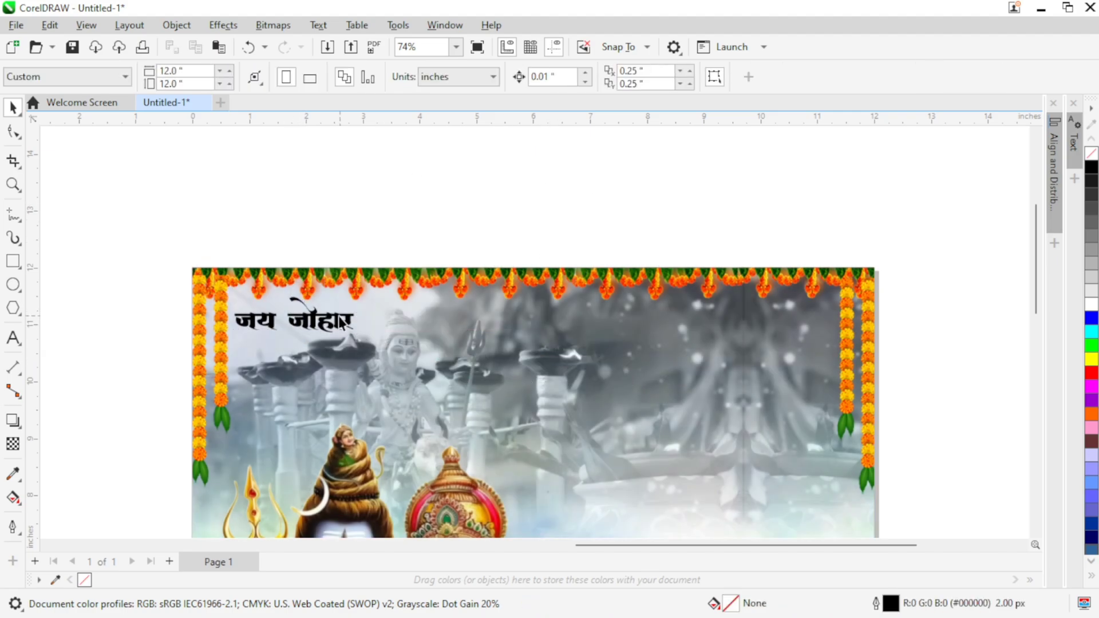
# Step: Copy the "जय जोहार" text along the same line to the page's upper-right corner and to its top centre
pyautogui.moveTo(298, 321); pyautogui.dragTo(773, 319)
pyautogui.rightClick(773, 318)
pyautogui.moveTo(302, 322); pyautogui.dragTo(540, 321)
pyautogui.rightClick(540, 321)
# Step: Replace the middle copy's wording with "हर हर महादेव"
pyautogui.press('F8')
pyautogui.hotkey('ctrl', 'a')
pyautogui.write('hर हर महा')
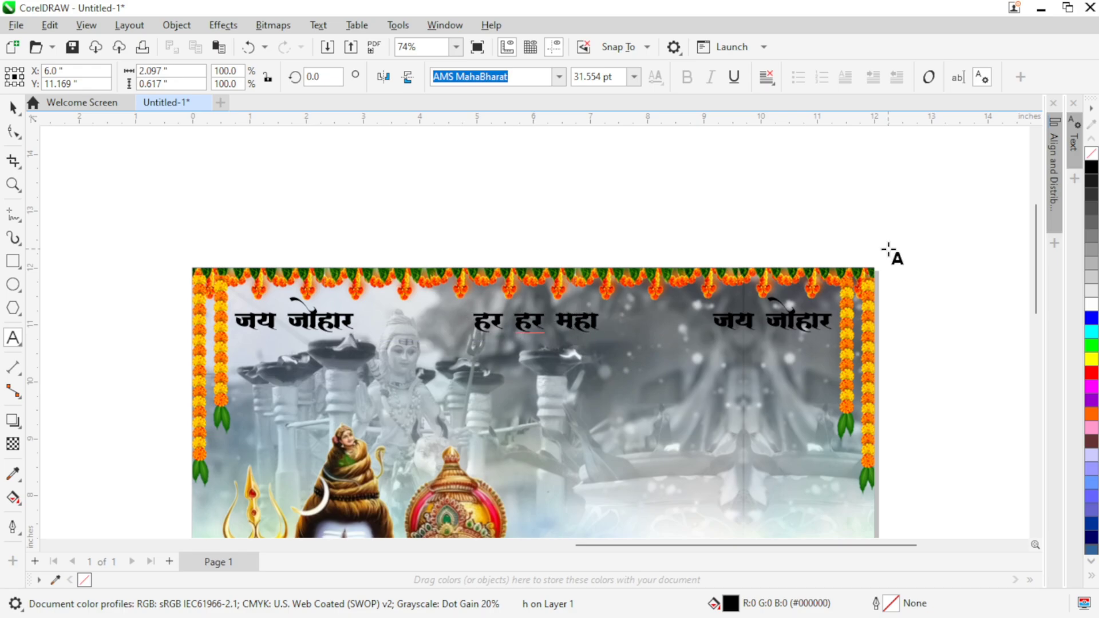
# Step: Select all three header texts and fill them white
pyautogui.click(122, 286)
pyautogui.moveTo(951, 389); pyautogui.dragTo(951, 390)
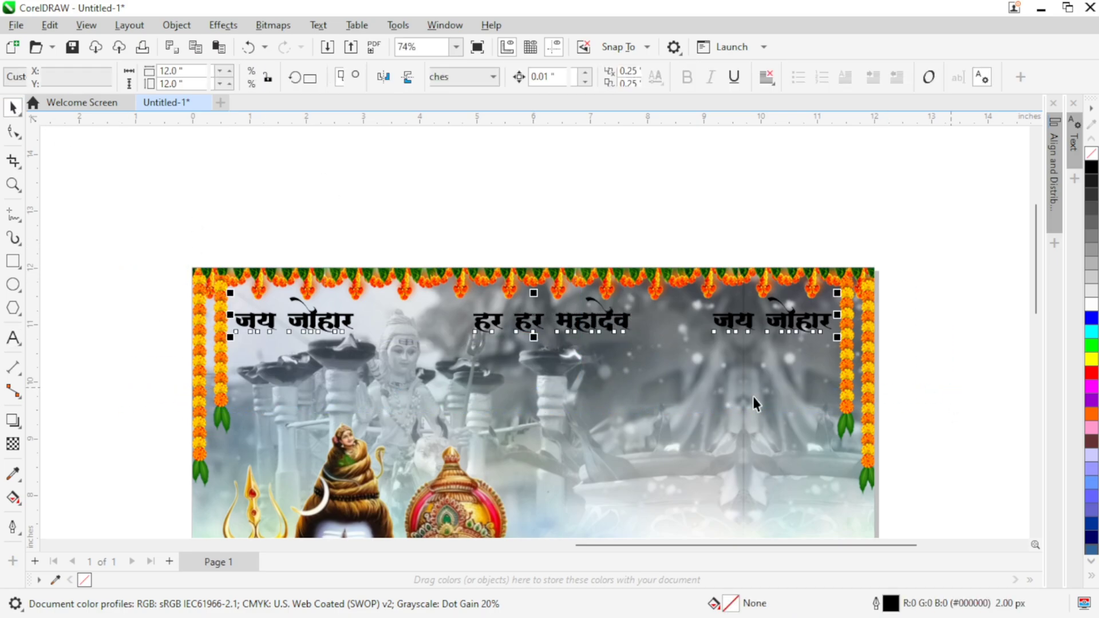
pyautogui.click(1091, 305)
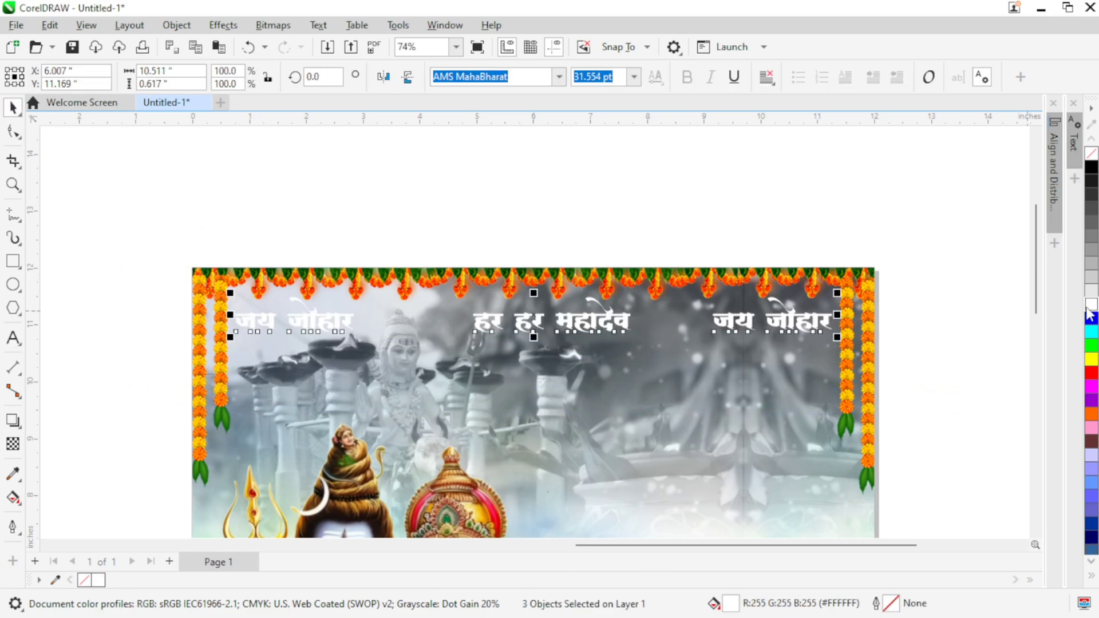
# Step: Give the three header texts a black Multiply drop shadow offset about -0.02 by -0.03 inches, with opacity 50 and feather 15
pyautogui.click(14, 422)
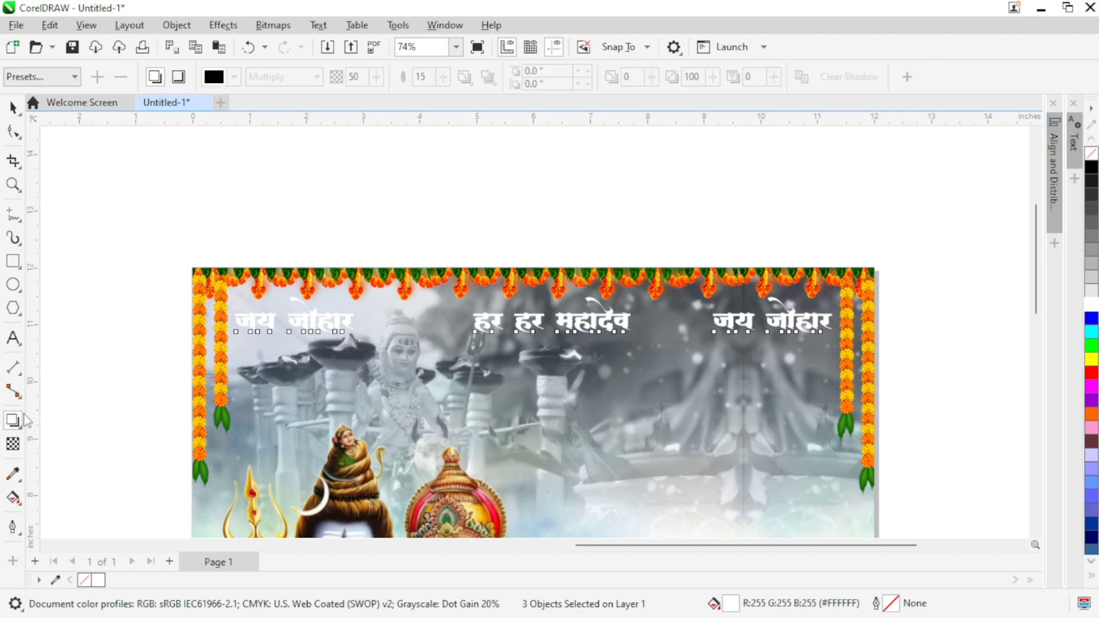
pyautogui.scroll(2, 527, 332)
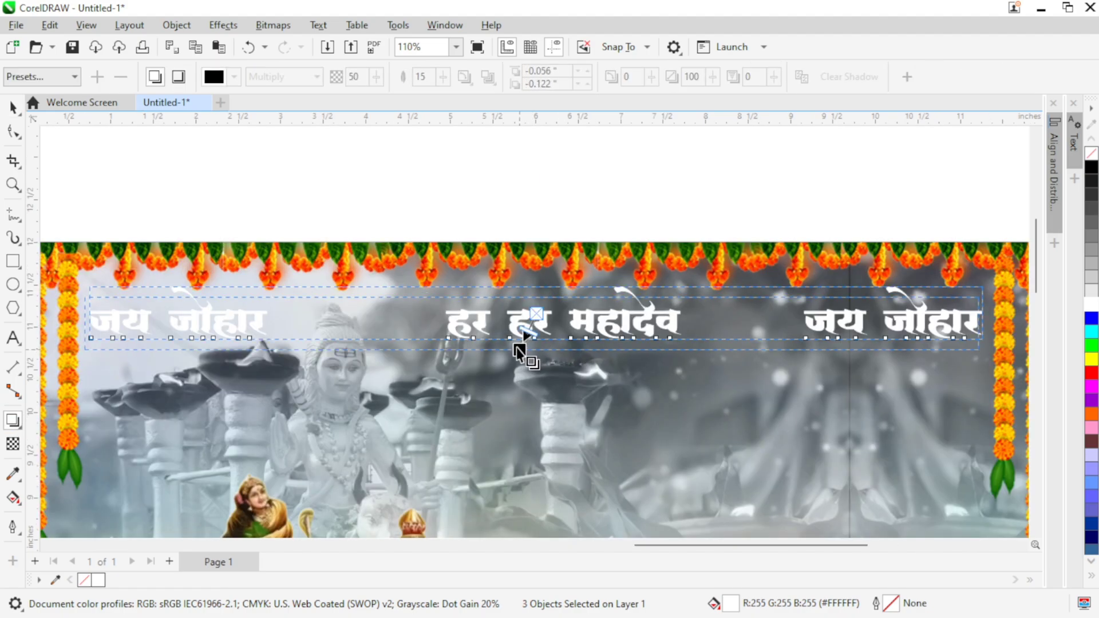
pyautogui.moveTo(516, 349); pyautogui.dragTo(513, 341)
pyautogui.scroll(1, 515, 346)
pyautogui.hotkey('ctrl', 'z')
pyautogui.scroll(-2, 500, 335)
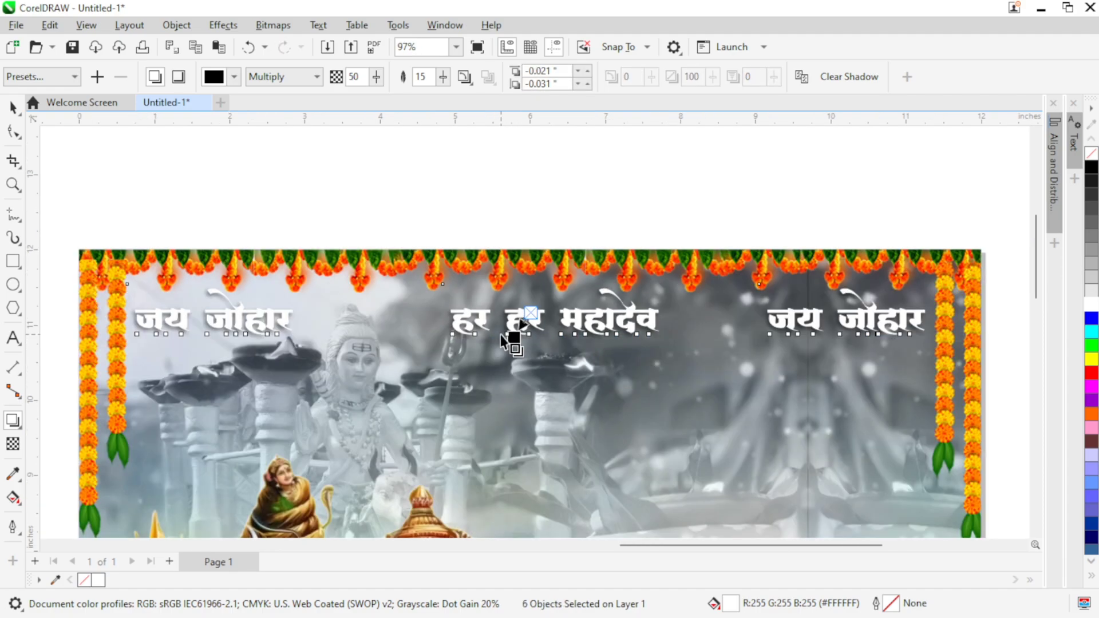
pyautogui.scroll(-1, 499, 336)
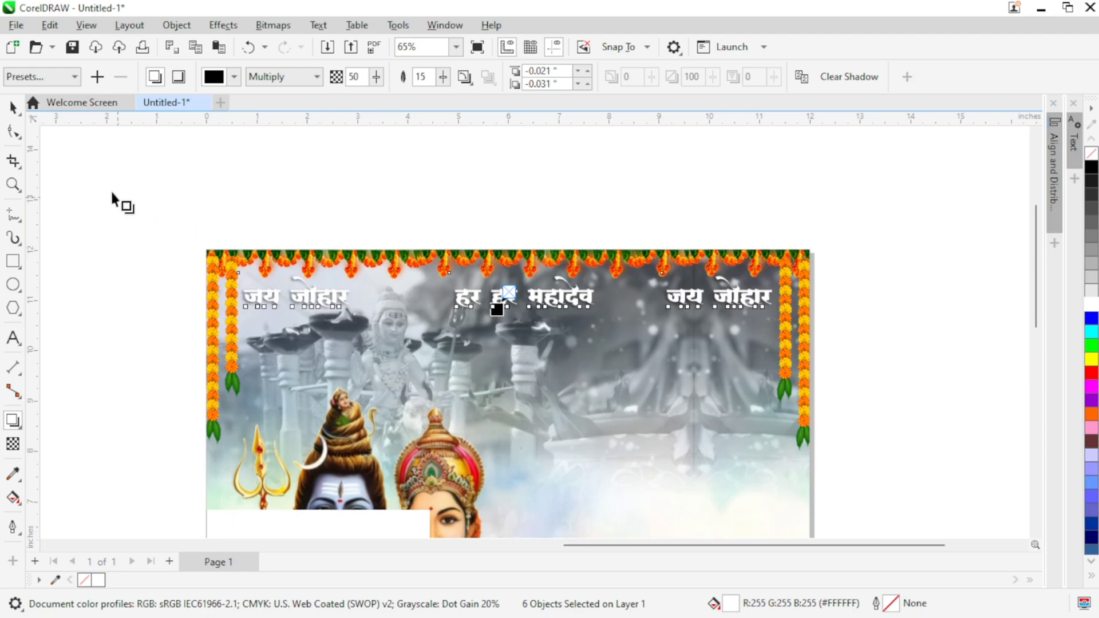
pyautogui.click(12, 108)
pyautogui.click(342, 308)
# Step: Add a line of artistic text reading "अप सभी को" beside the page in AMS Premankur at 36 pt
pyautogui.scroll(-1, 345, 310)
pyautogui.moveTo(421, 379); pyautogui.dragTo(380, 336)
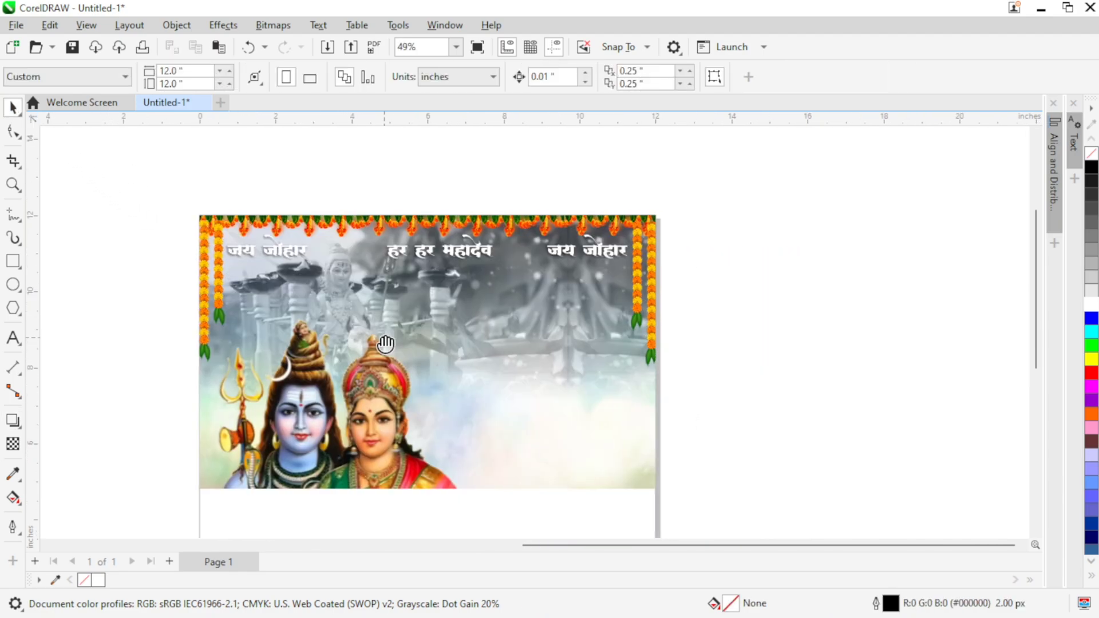
pyautogui.click(13, 337)
pyautogui.click(721, 285)
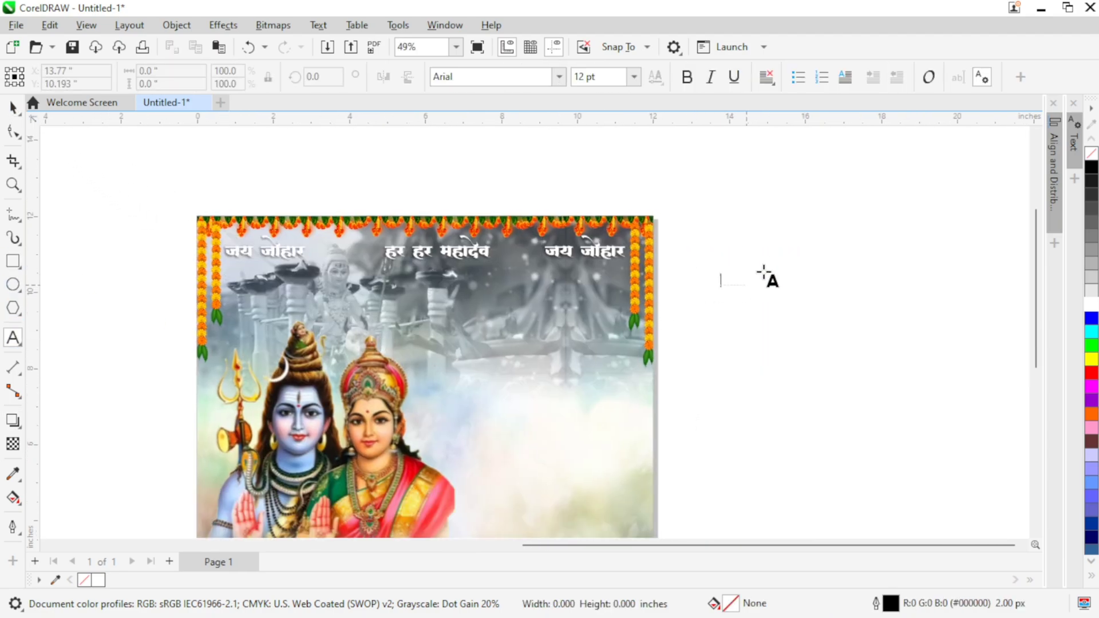
pyautogui.click(634, 78)
pyautogui.click(608, 287)
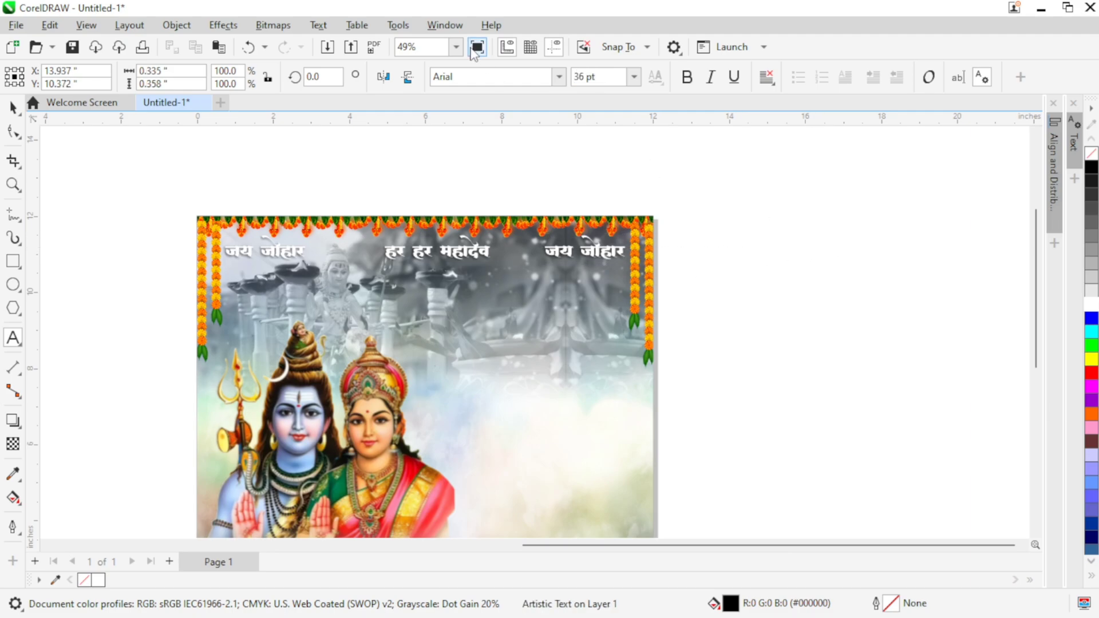
pyautogui.click(559, 76)
pyautogui.scroll(3, 563, 292)
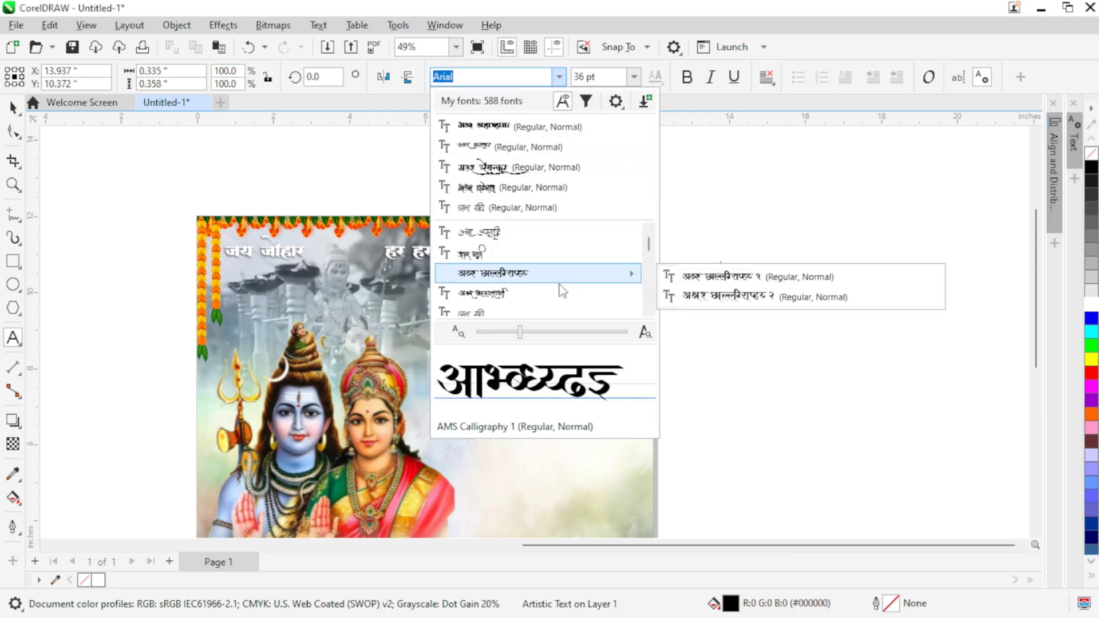
pyautogui.scroll(-3, 563, 292)
pyautogui.click(544, 296)
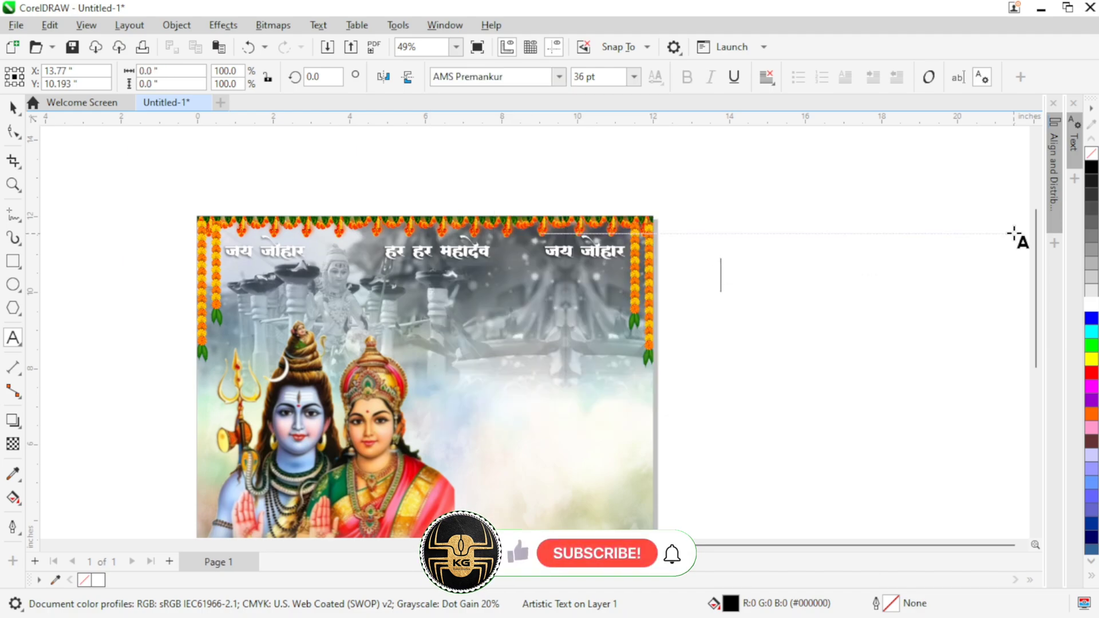
pyautogui.write('Ap')
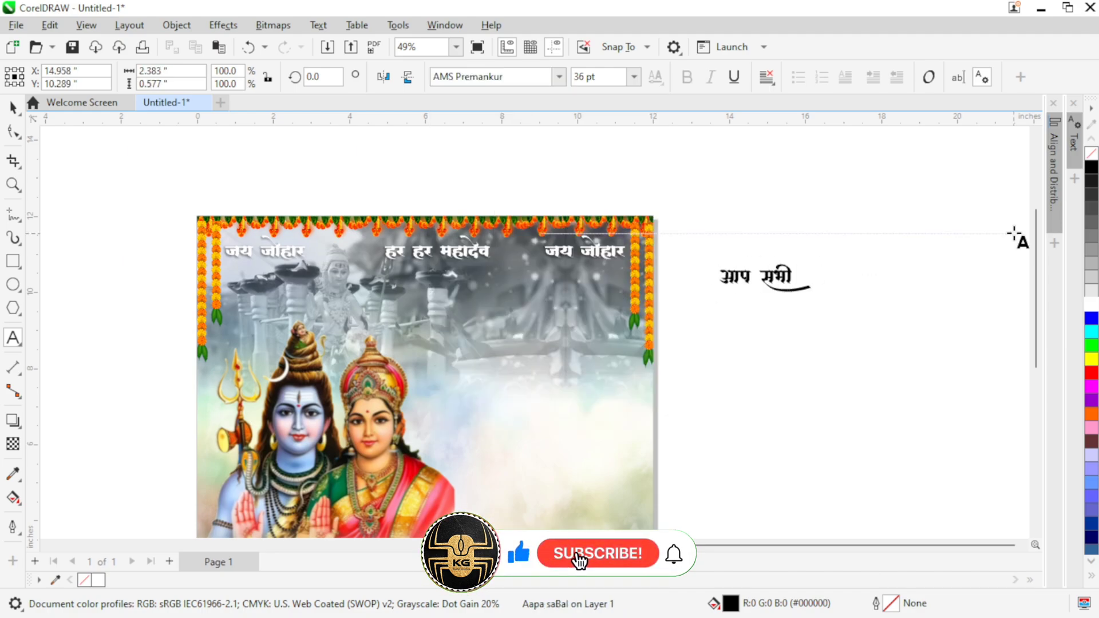
pyautogui.write('kae')
pyautogui.click(14, 108)
pyautogui.click(765, 330)
# Step: Change the new text line's font to AMS Manthan
pyautogui.click(774, 278)
pyautogui.click(559, 77)
pyautogui.scroll(2, 520, 260)
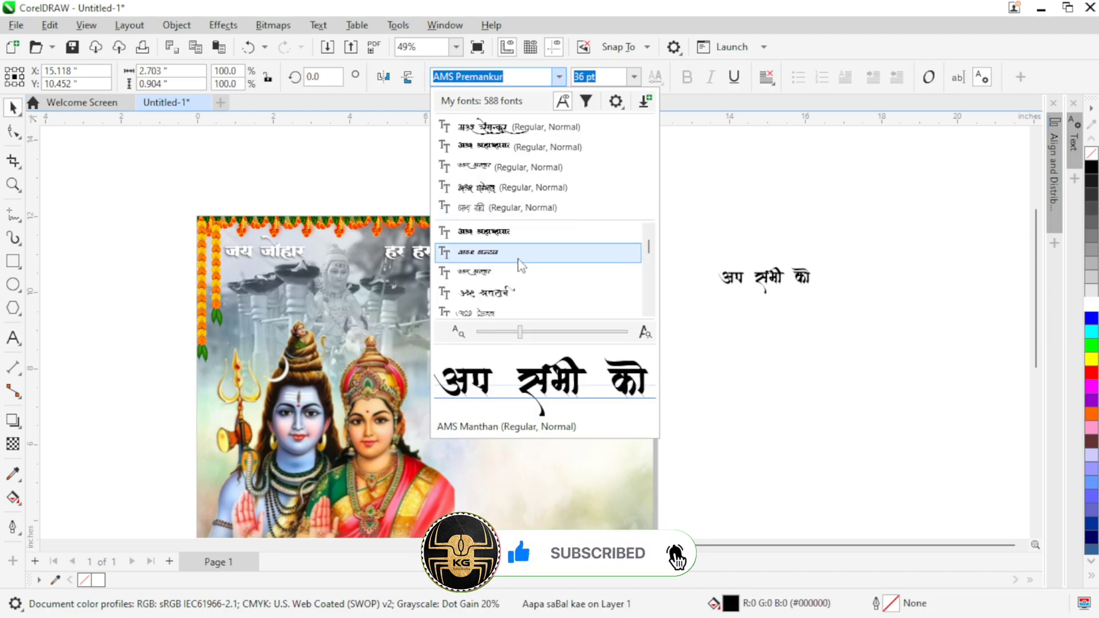
pyautogui.click(518, 260)
pyautogui.click(743, 298)
# Step: Correct the first word of the line so it reads "आप सभी को"
pyautogui.scroll(1, 744, 289)
pyautogui.doubleClick(722, 277)
pyautogui.write('a')
pyautogui.click(888, 181)
pyautogui.click(13, 109)
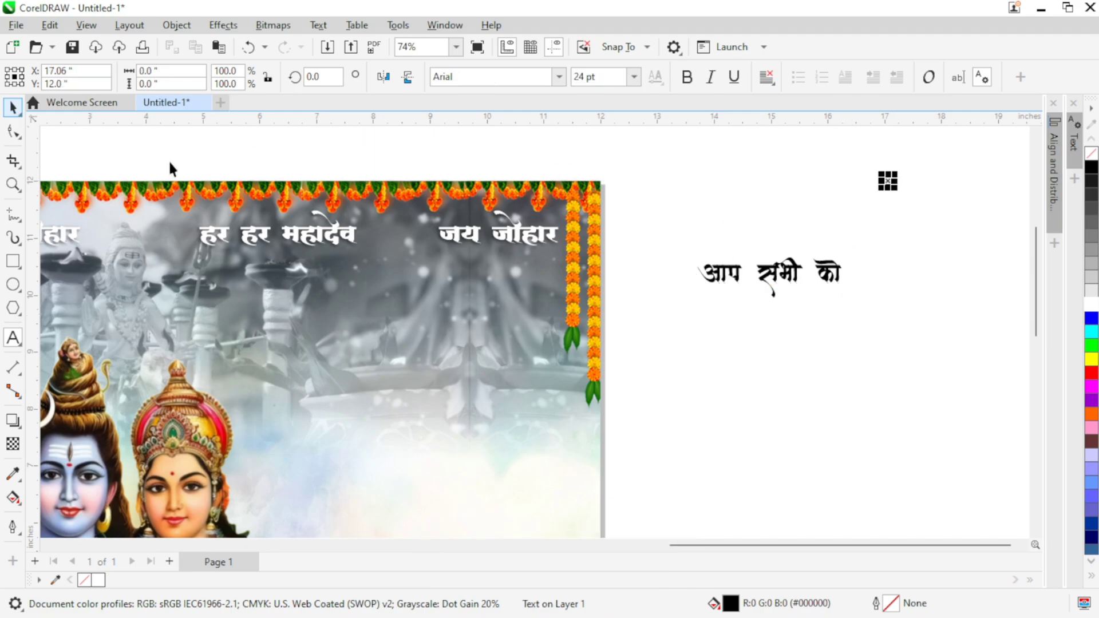
# Step: Duplicate the "आप सभी को" line below itself and replace the copy's wording with "दीपावली"
pyautogui.click(775, 291)
pyautogui.moveTo(775, 290); pyautogui.dragTo(775, 370)
pyautogui.rightClick(775, 370)
pyautogui.press('F8')
pyautogui.hotkey('ctrl', 'a')
pyautogui.write('dI')
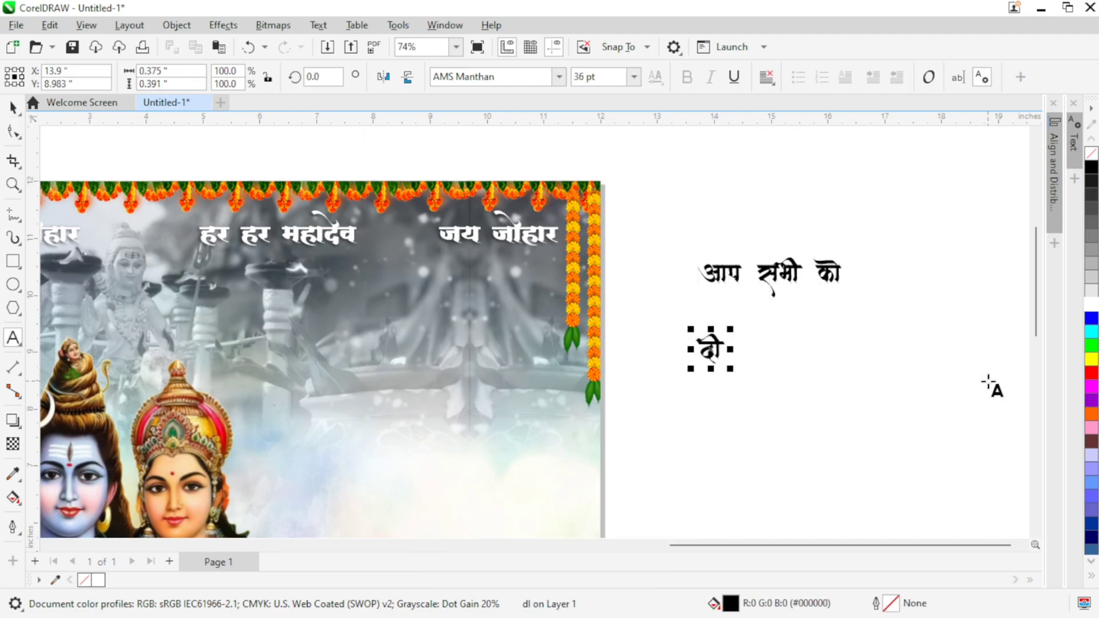
pyautogui.write('paavalaI')
pyautogui.click(13, 108)
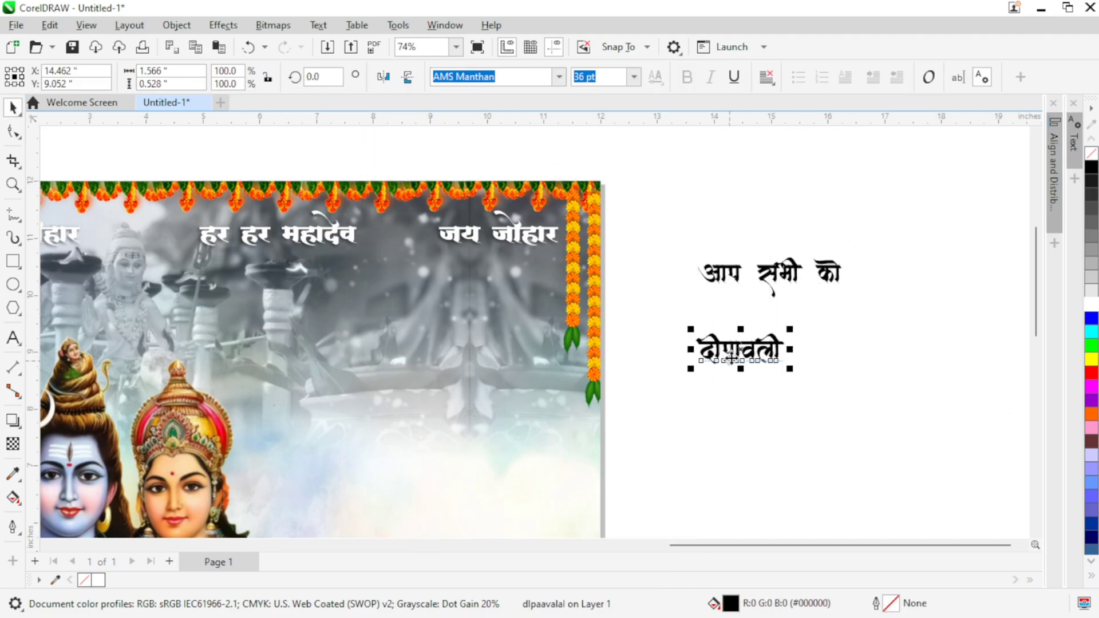
# Step: Place two copies of the "दीपावली" line one below the other beneath it, reworded as "की"
pyautogui.rightClick(741, 391)
pyautogui.press('F8')
pyautogui.hotkey('ctrl', 'a')
pyautogui.moveTo(742, 352); pyautogui.dragTo(711, 447)
pyautogui.write('kI')
pyautogui.click(13, 108)
pyautogui.rightClick(711, 448)
pyautogui.press('F8')
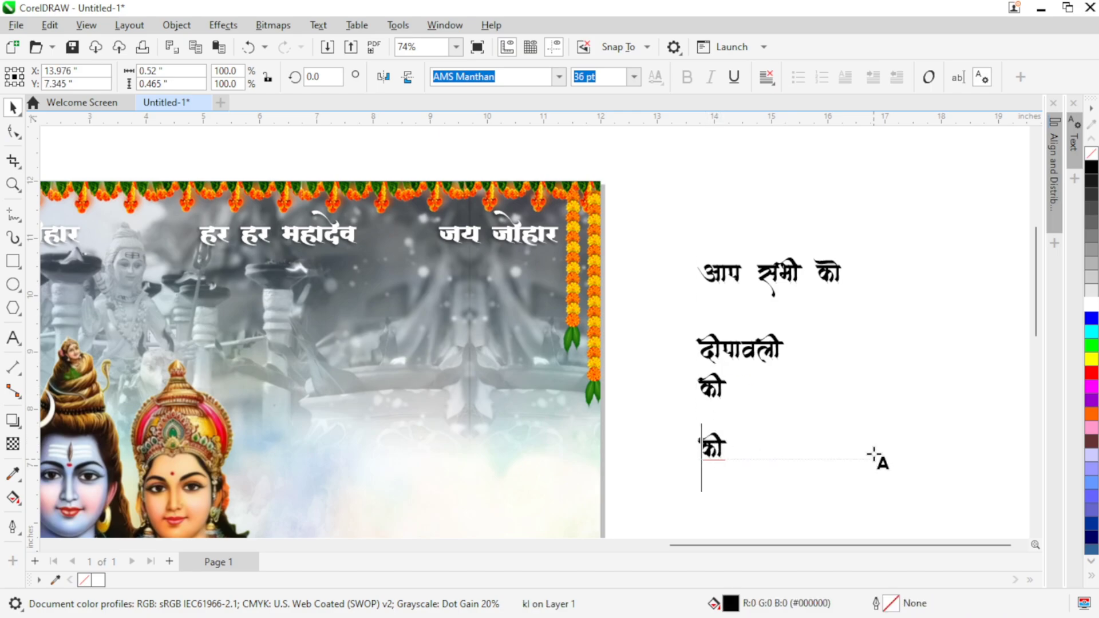
# Step: Replace the wording of the upper "की" copy with "और"
pyautogui.hotkey('ctrl', 'a')
pyautogui.click(714, 388)
pyautogui.hotkey('ctrl', 'a')
pyautogui.write('A')
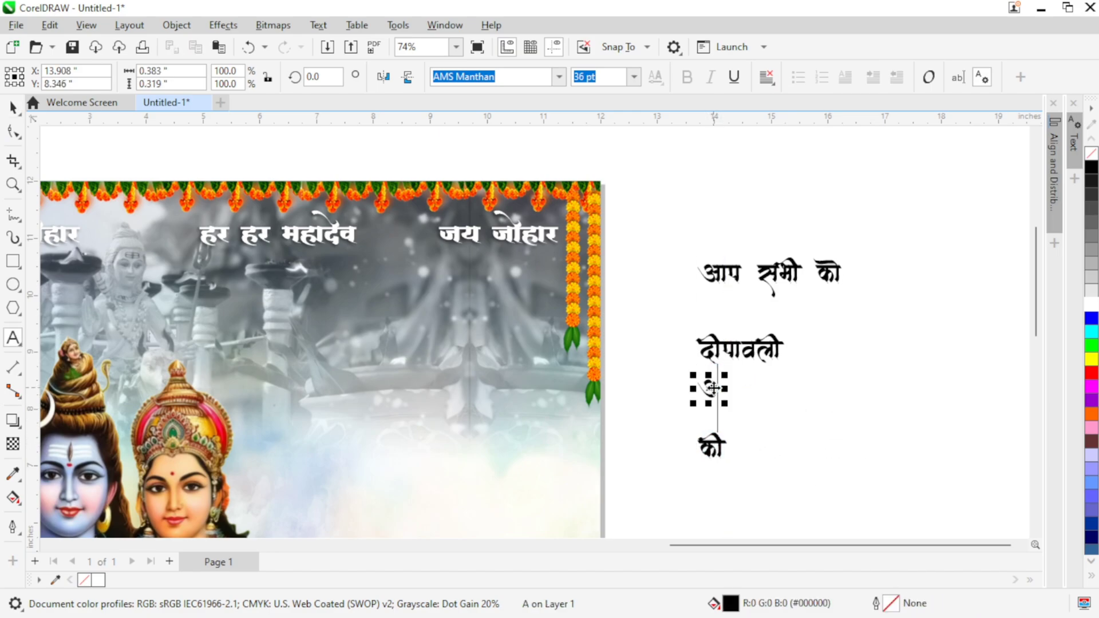
# Step: Replace the wording of the lower "की" copy with "गौरा गौरी"
pyautogui.click(711, 447)
pyautogui.hotkey('ctrl', 'a')
pyautogui.write('ga')
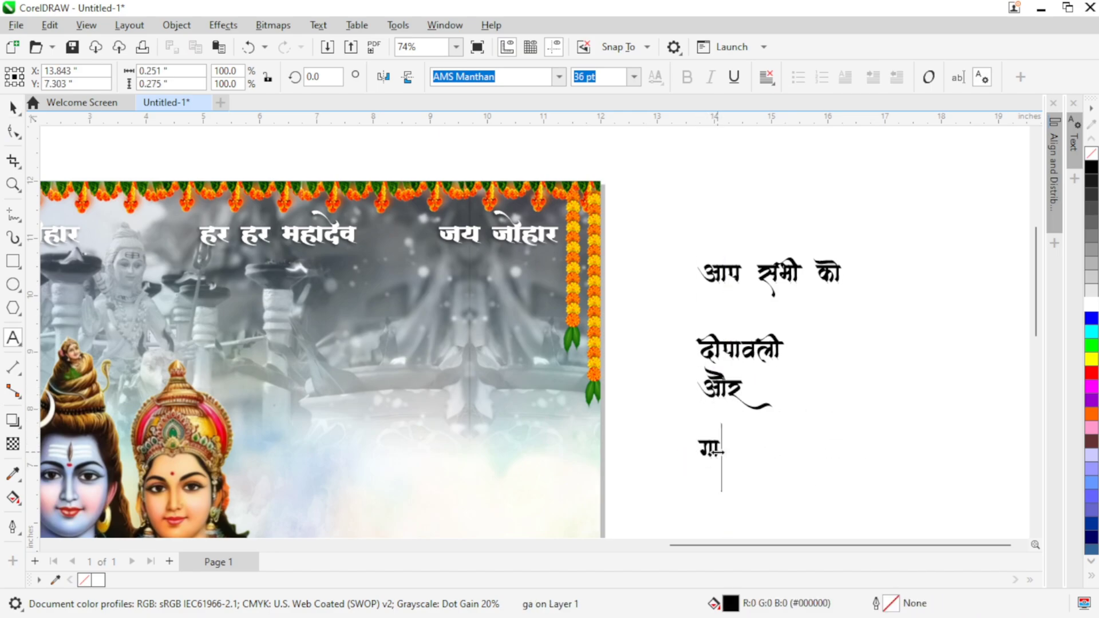
pyautogui.write('aEra G')
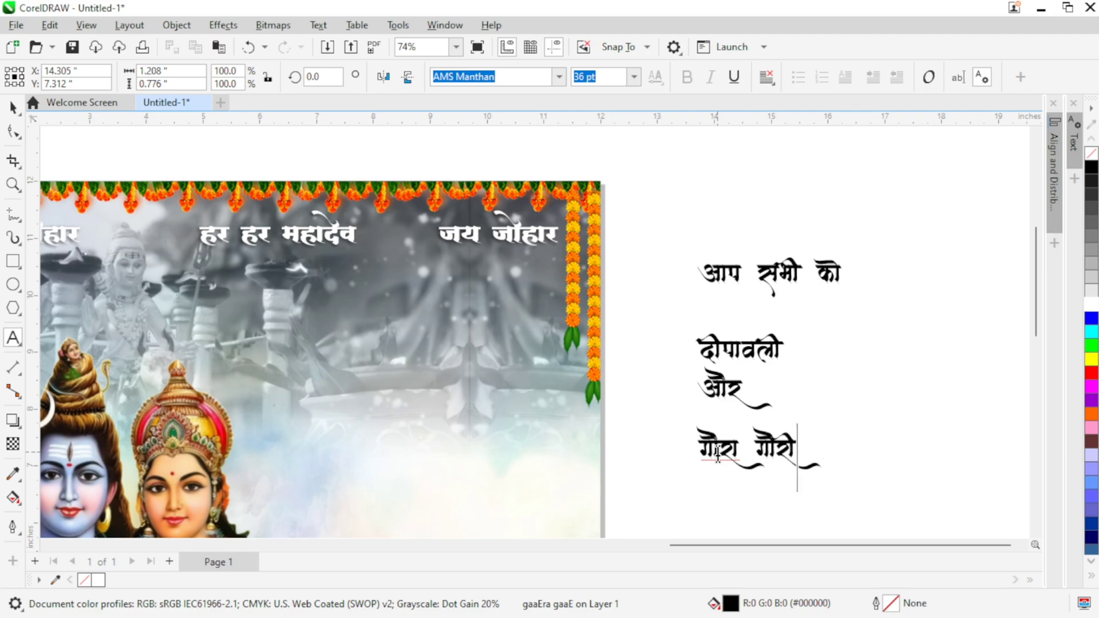
# Step: Duplicate the "गौरा गौरी" line below itself and replace the copy's wording with "की हार्दिक शुभकामनएँ...!"
pyautogui.rightClick(755, 508)
pyautogui.moveTo(771, 481); pyautogui.dragTo(739, 343)
pyautogui.click(745, 371)
pyautogui.hotkey('ctrl', 'a')
pyautogui.write('kI')
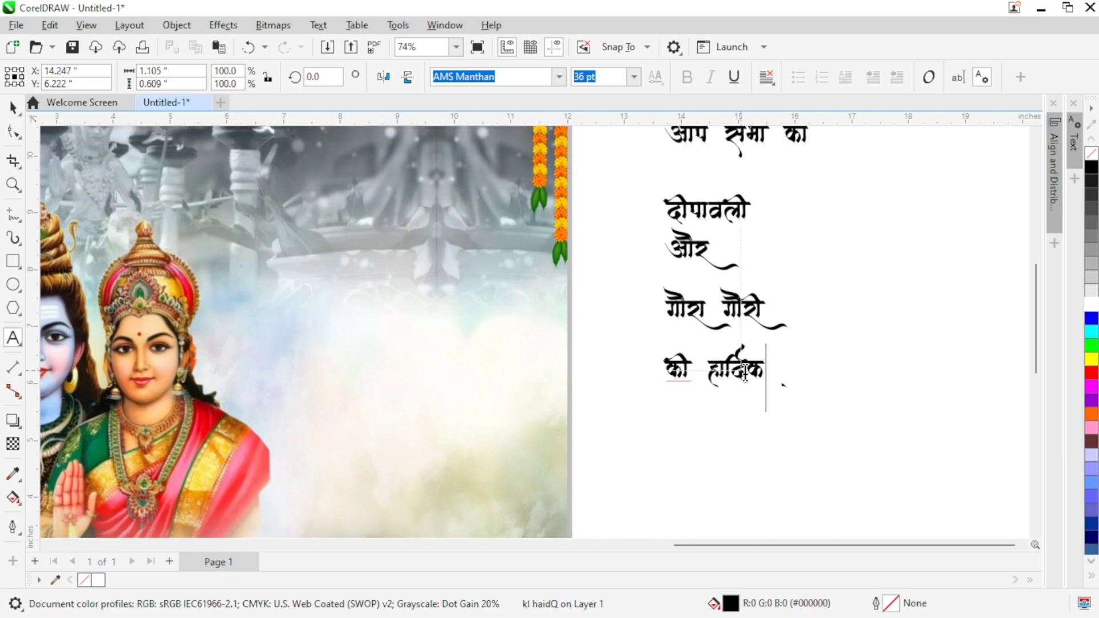
pyautogui.write(' haidQk SauBakamanaF~')
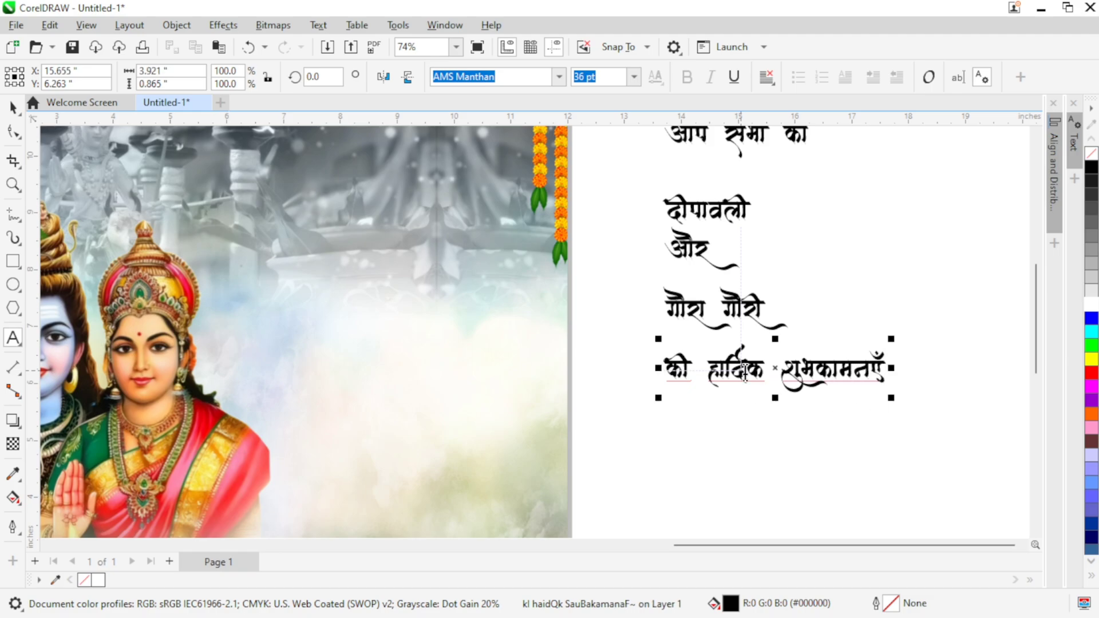
pyautogui.write('.!')
pyautogui.hotkey('ctrl', 'space')
pyautogui.press('Escape')
# Step: Enlarge the "आप सभी को" line to about 45 pt and place it on the poster below "हर हर महादेव"
pyautogui.moveTo(730, 272); pyautogui.dragTo(741, 324)
pyautogui.moveTo(779, 250); pyautogui.dragTo(381, 264)
pyautogui.moveTo(457, 278); pyautogui.dragTo(479, 290)
pyautogui.scroll(1, 708, 303)
# Step: Enlarge the "दीपावली" line to about 73 pt and place it on the poster below "आप सभी को"
pyautogui.click(706, 295)
pyautogui.click(739, 299)
pyautogui.moveTo(826, 317); pyautogui.dragTo(884, 361)
pyautogui.moveTo(774, 309); pyautogui.dragTo(437, 311)
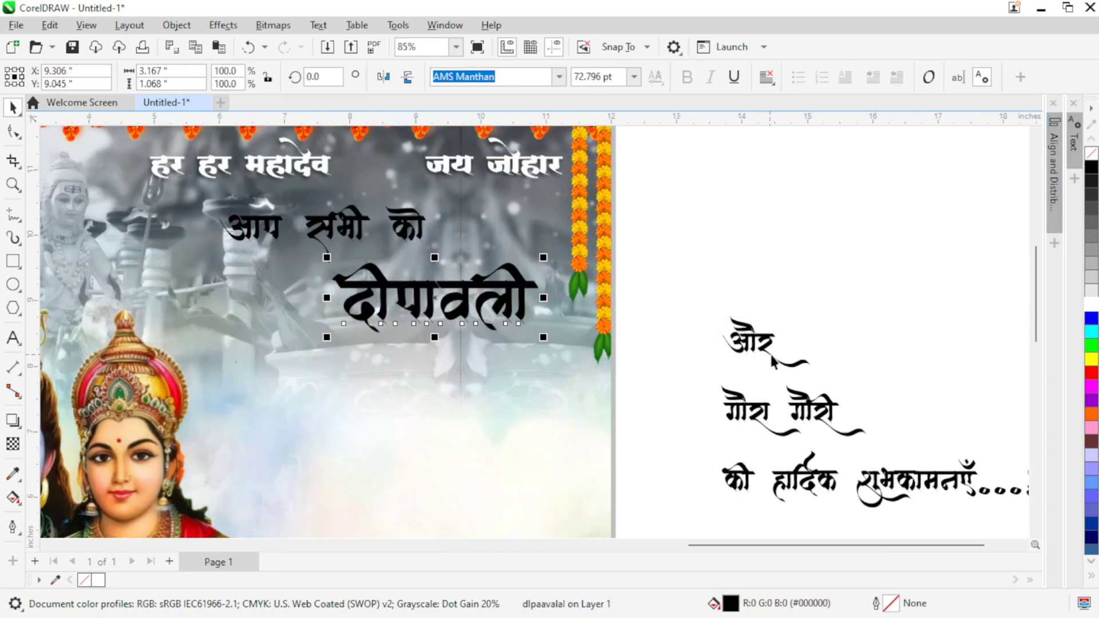
pyautogui.moveTo(515, 287); pyautogui.dragTo(559, 213)
# Step: Enlarge the "और" line to about 45 pt and place it on the poster beneath "दीपावली"
pyautogui.click(367, 162)
pyautogui.click(808, 274)
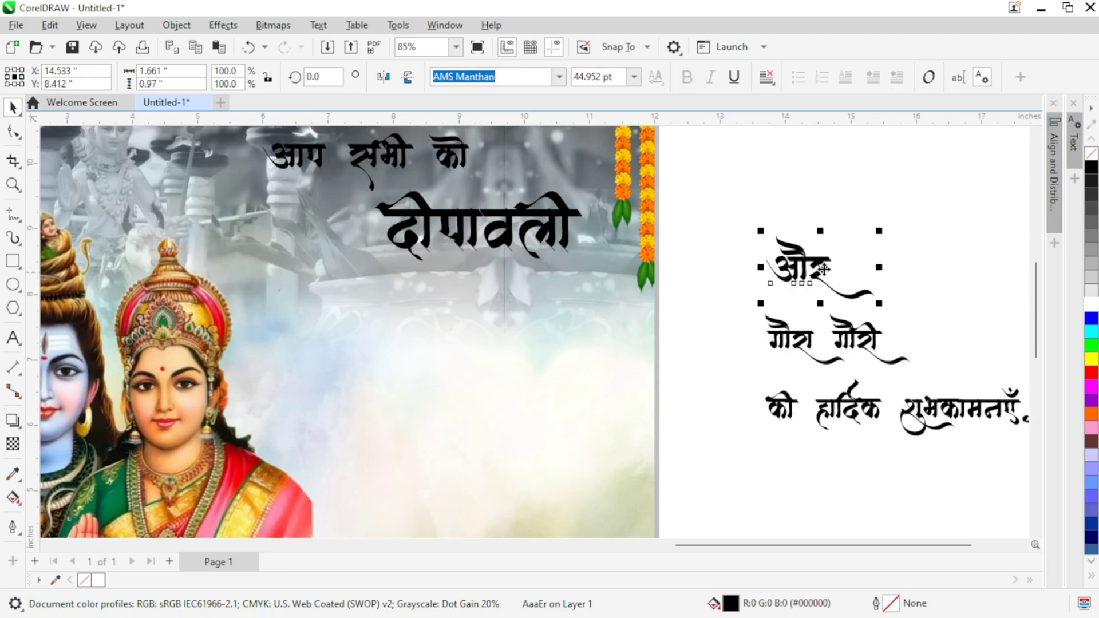
pyautogui.moveTo(808, 275); pyautogui.dragTo(510, 293)
# Step: Give "गौरा गौरी" the same font size as "दीपावली" and place it on the poster beneath "और"
pyautogui.click(527, 229)
pyautogui.click(601, 81)
pyautogui.hotkey('ctrl', 'c')
pyautogui.click(799, 341)
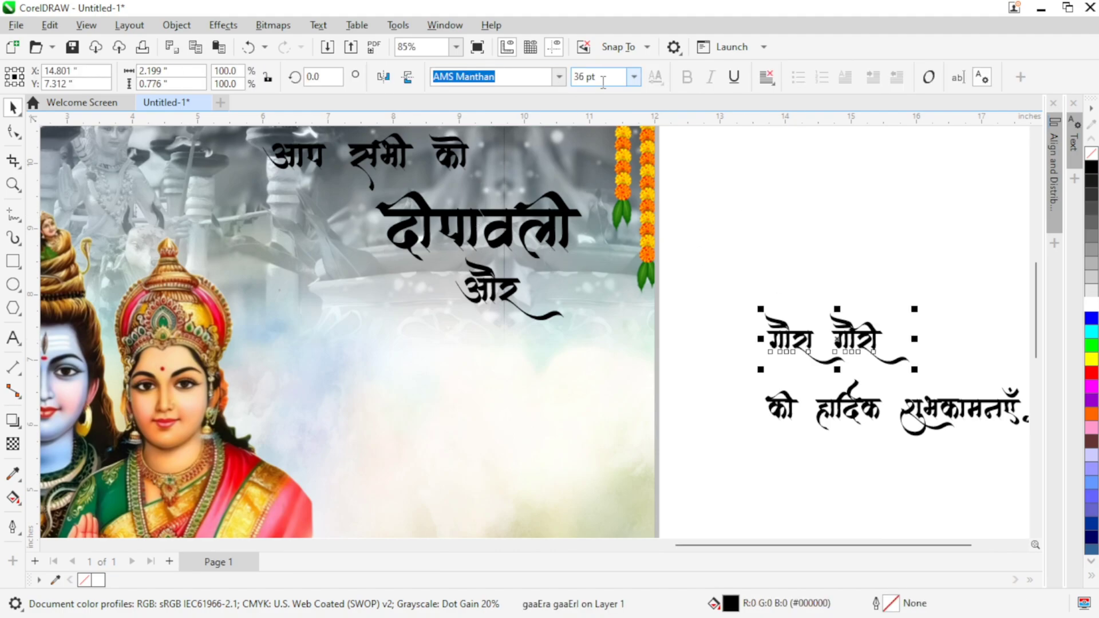
pyautogui.click(604, 78)
pyautogui.hotkey('ctrl', 'v')
pyautogui.press('Return')
pyautogui.moveTo(744, 319); pyautogui.dragTo(478, 371)
# Step: Place the "की हार्दिक शुभकामनएँ...!" line beneath "गौरा गौरी" and give it the same 44.952 pt size as "और"
pyautogui.click(744, 388)
pyautogui.moveTo(745, 389); pyautogui.dragTo(318, 462)
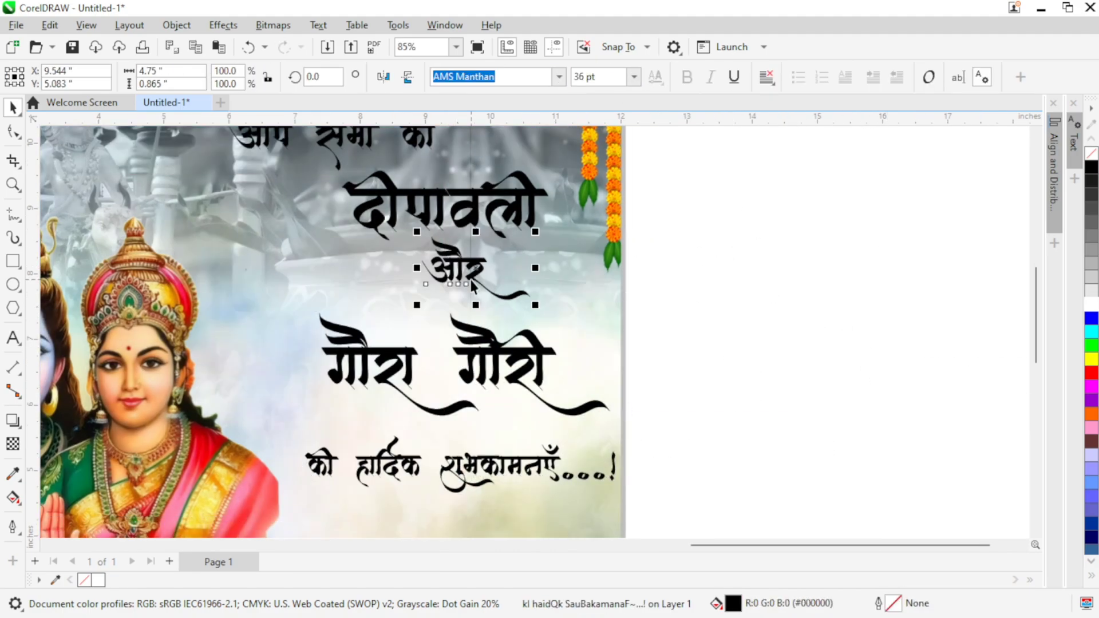
pyautogui.click(471, 280)
pyautogui.click(545, 470)
pyautogui.click(604, 79)
pyautogui.hotkey('ctrl', 'v')
pyautogui.press('Return')
# Step: Move the "की हार्दिक शुभकामनएँ...!" line leftward and shrink it to fit within the page edge
pyautogui.click(693, 240)
pyautogui.scroll(-1, 636, 430)
pyautogui.moveTo(633, 430); pyautogui.dragTo(609, 429)
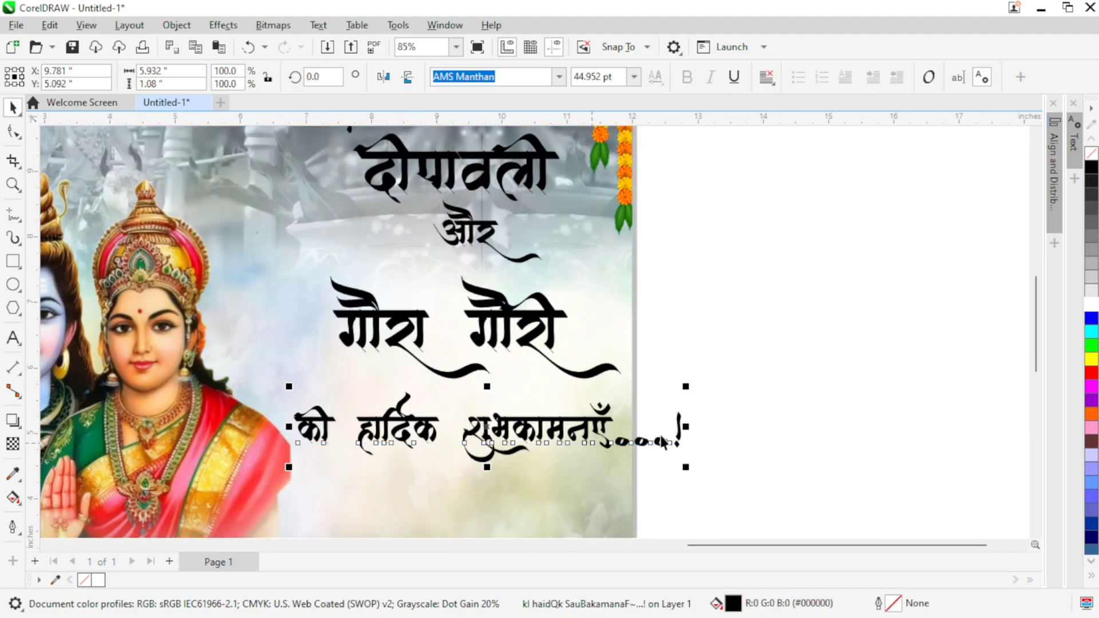
pyautogui.moveTo(685, 428); pyautogui.dragTo(624, 428)
pyautogui.click(806, 351)
# Step: Shift the "और", "दीपावली" and "आप सभी को" lines slightly leftward to tidy the greeting block
pyautogui.scroll(-1, 764, 309)
pyautogui.moveTo(537, 335); pyautogui.dragTo(511, 335)
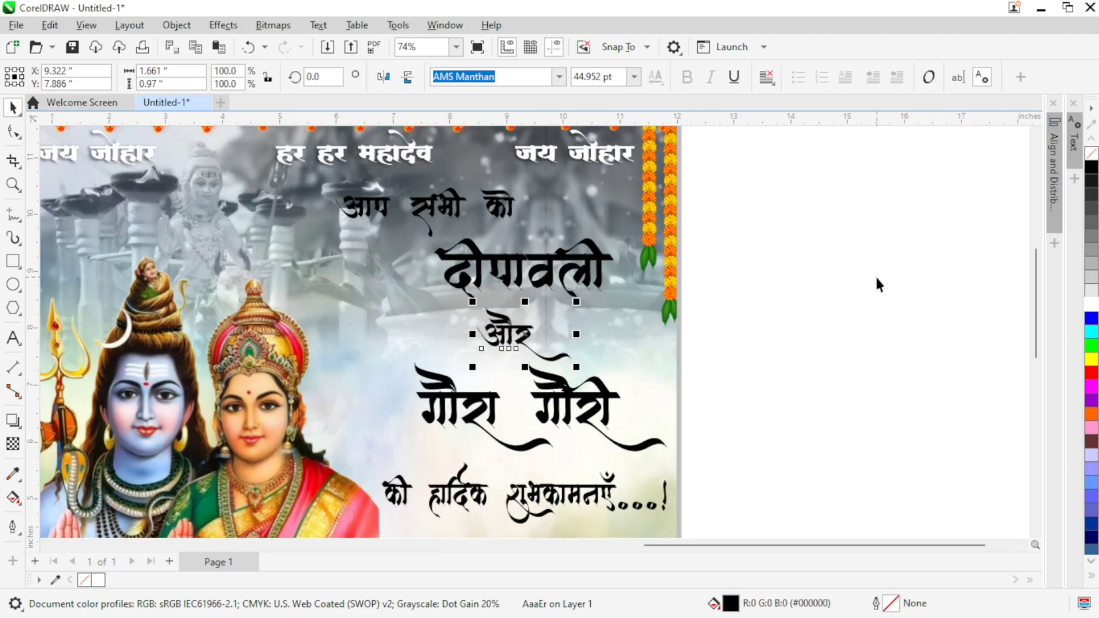
pyautogui.click(875, 275)
pyautogui.click(537, 280)
pyautogui.moveTo(537, 279); pyautogui.dragTo(508, 285)
pyautogui.moveTo(392, 222); pyautogui.dragTo(354, 231)
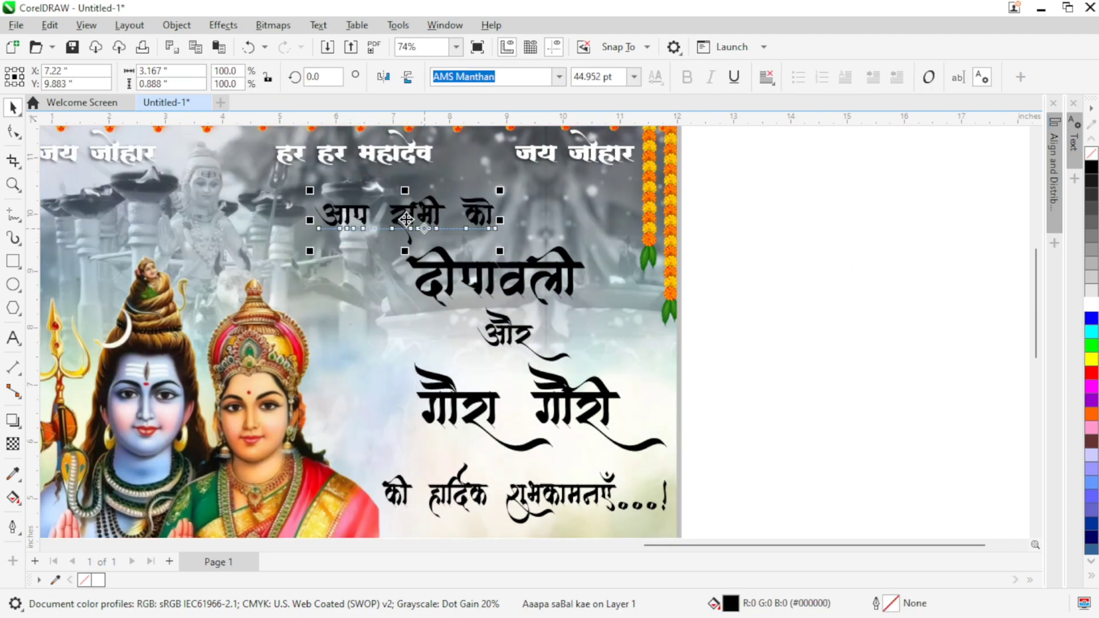
# Step: Align the "दीपावली", "गौरा गौरी" and "और" lines to a common horizontal centre
pyautogui.click(827, 245)
pyautogui.click(508, 291)
pyautogui.keyDown('shift'); pyautogui.click(505, 396); pyautogui.keyUp('shift')
pyautogui.keyDown('shift'); pyautogui.click(500, 337); pyautogui.keyUp('shift')
pyautogui.click(1055, 166)
pyautogui.click(851, 156)
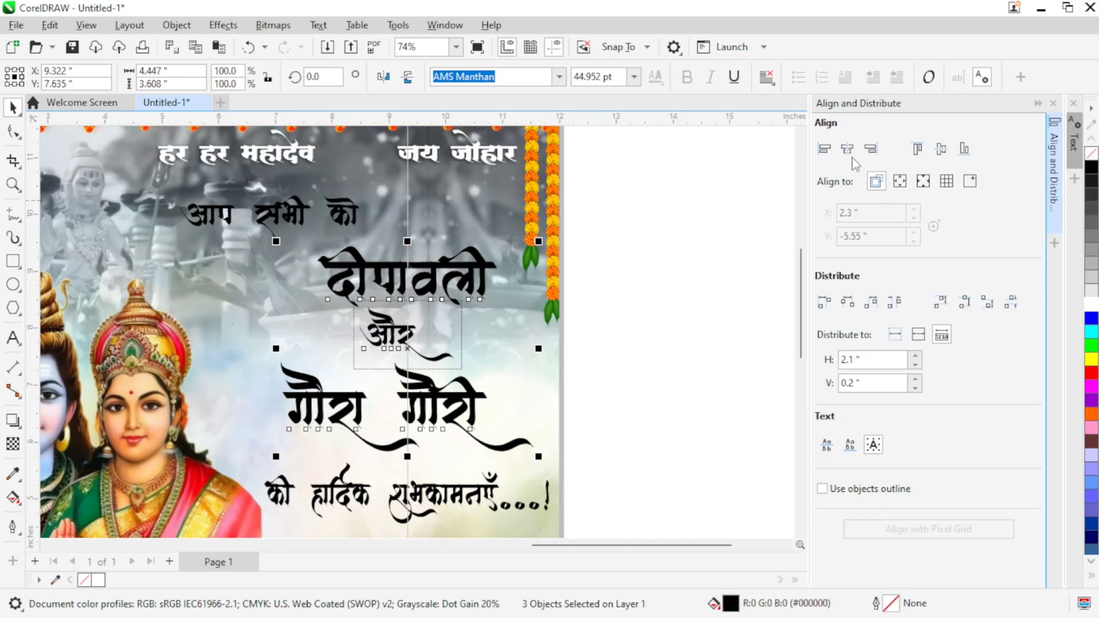
pyautogui.click(1049, 105)
# Step: Move the "दीपावली" line slightly leftward above "और" and deselect the text
pyautogui.click(694, 337)
pyautogui.moveTo(543, 279); pyautogui.dragTo(520, 279)
pyautogui.click(524, 334)
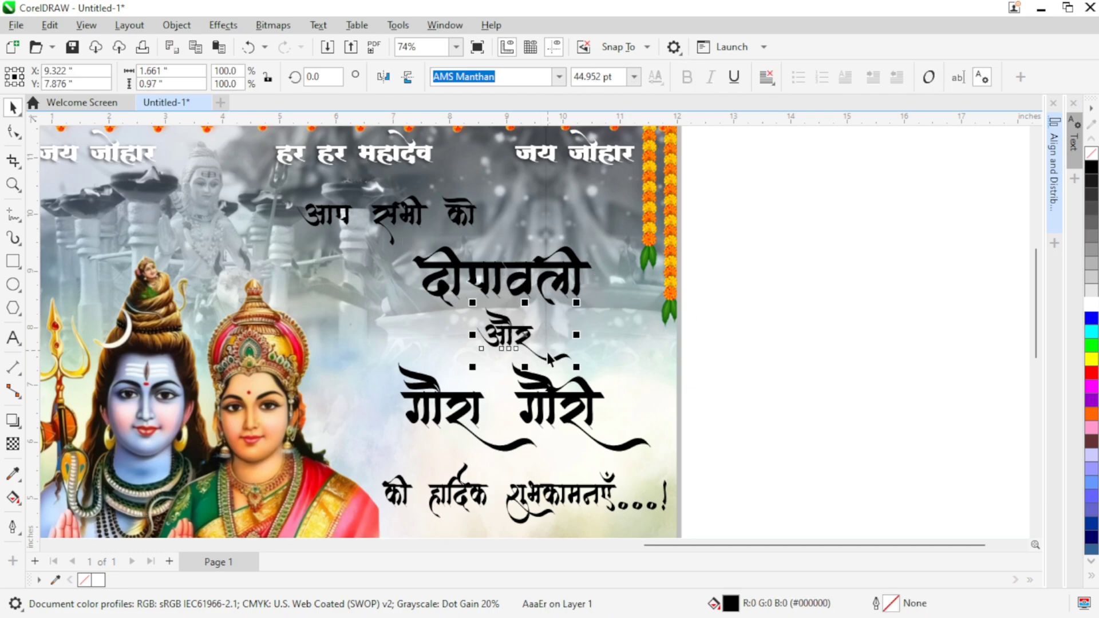
pyautogui.click(788, 320)
pyautogui.moveTo(789, 319); pyautogui.dragTo(798, 306)
pyautogui.scroll(-1, 750, 269)
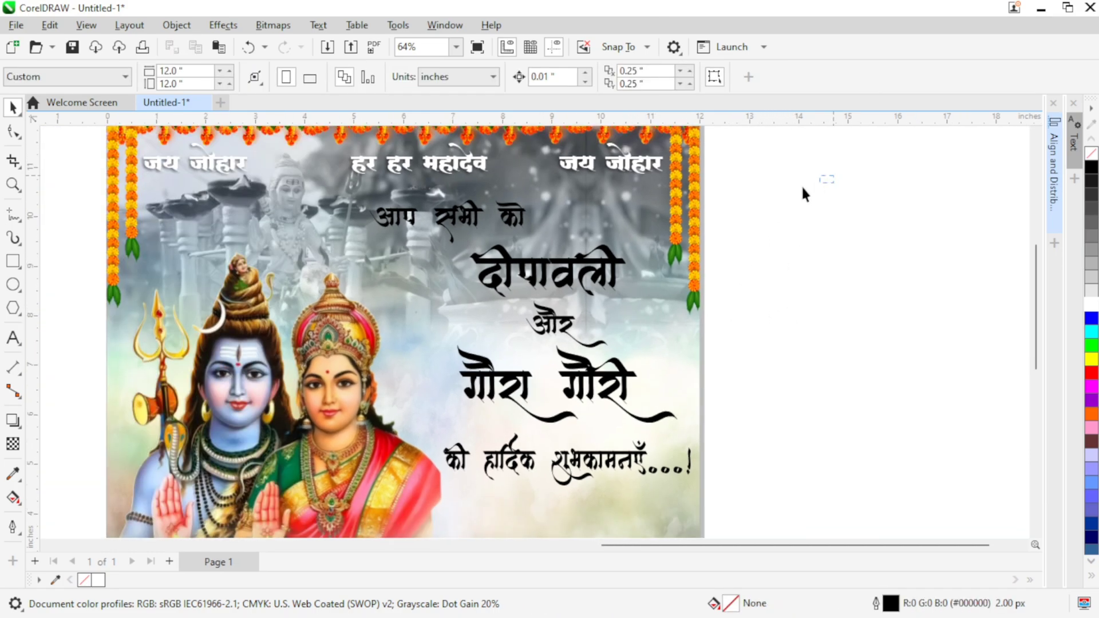
# Step: Copy the five black greeting lines to the clipboard
pyautogui.moveTo(373, 478); pyautogui.dragTo(354, 507)
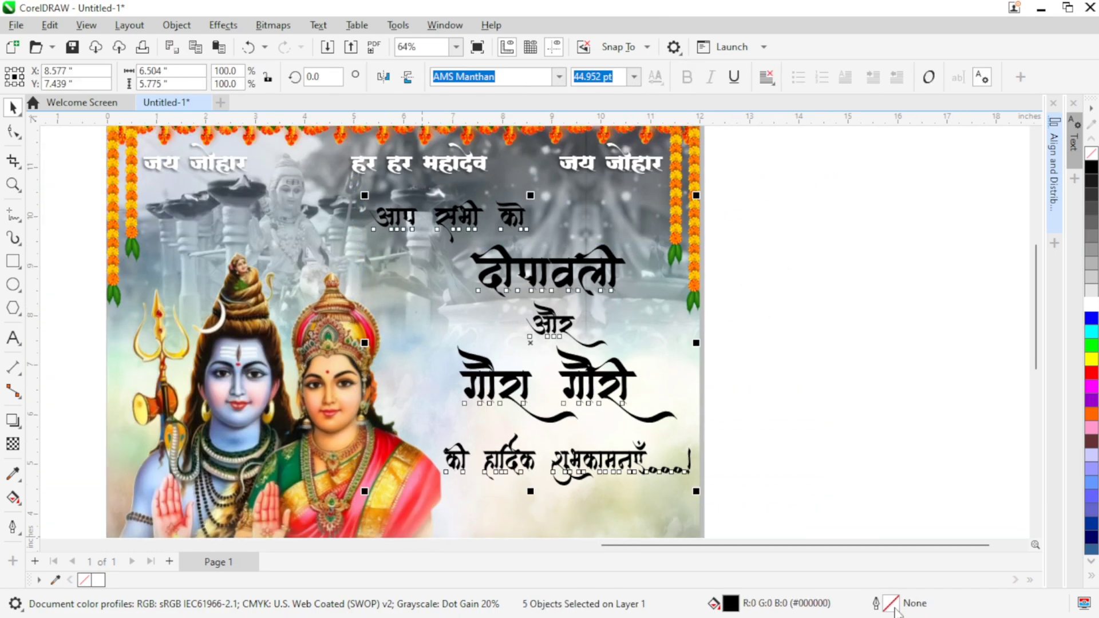
pyautogui.click(869, 430)
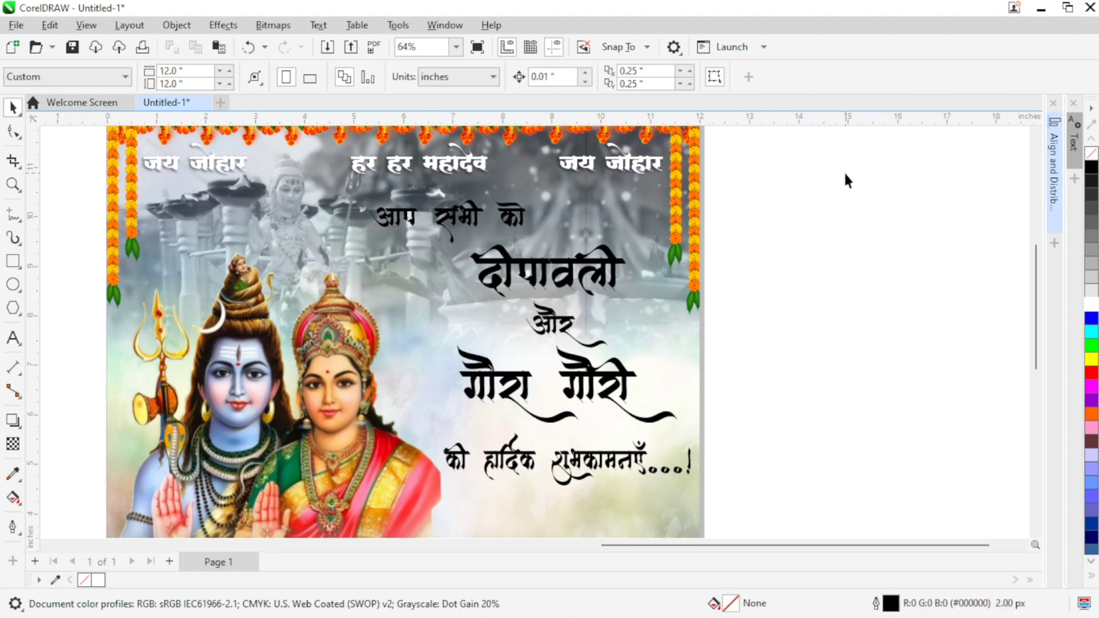
pyautogui.moveTo(344, 502); pyautogui.dragTo(345, 501)
pyautogui.rightClick(495, 273)
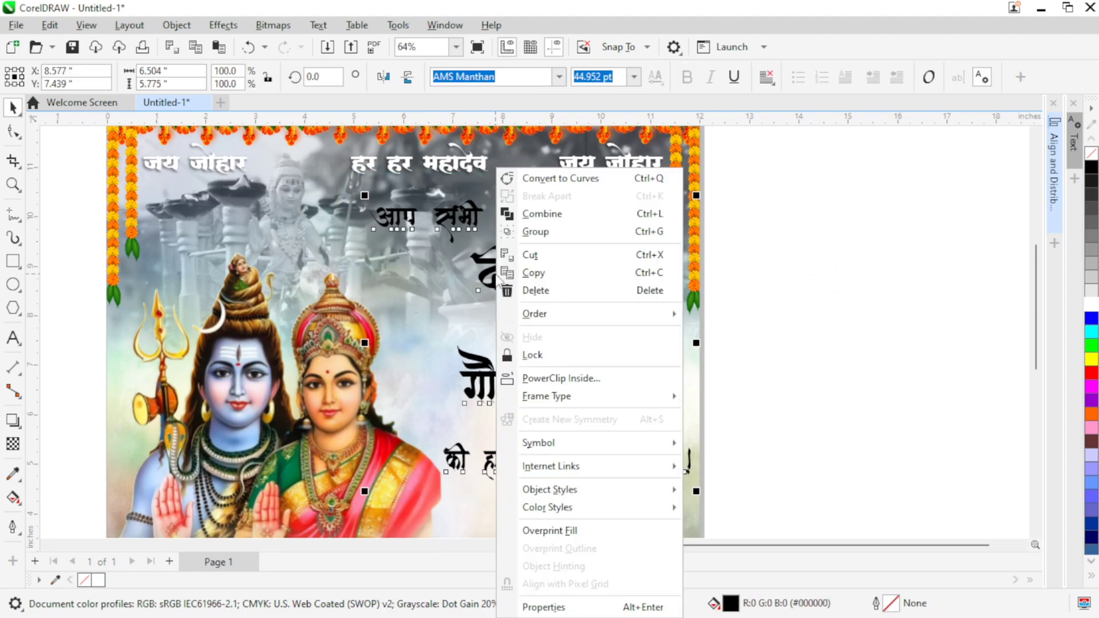
pyautogui.click(527, 270)
pyautogui.click(820, 211)
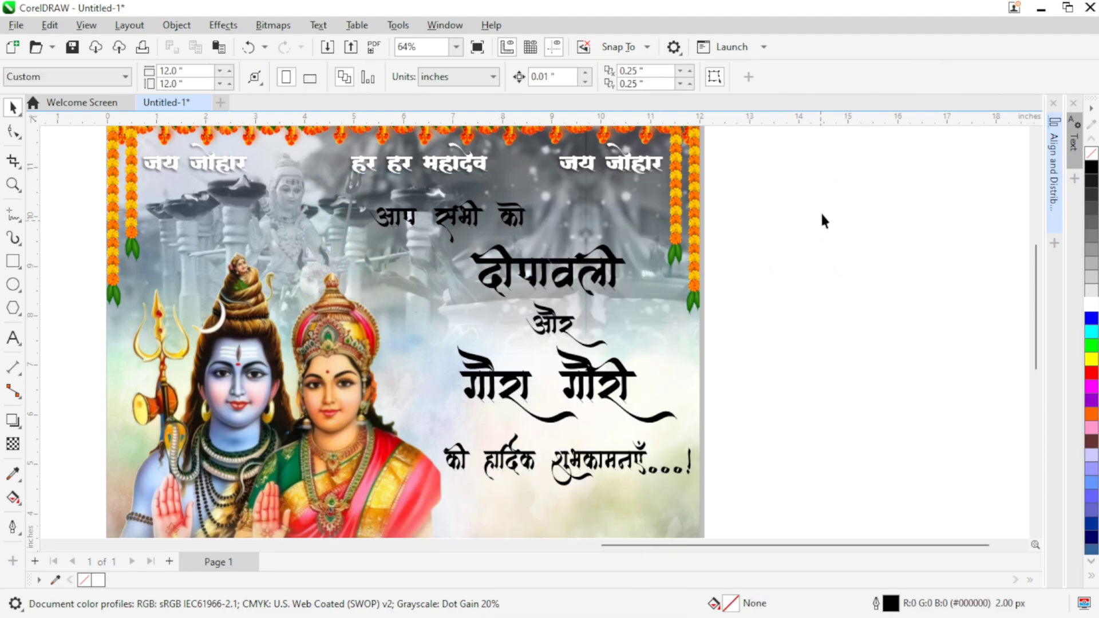
# Step: Give the five greeting lines a 10 px outline positioned outside the letters
pyautogui.moveTo(345, 456); pyautogui.dragTo(342, 519)
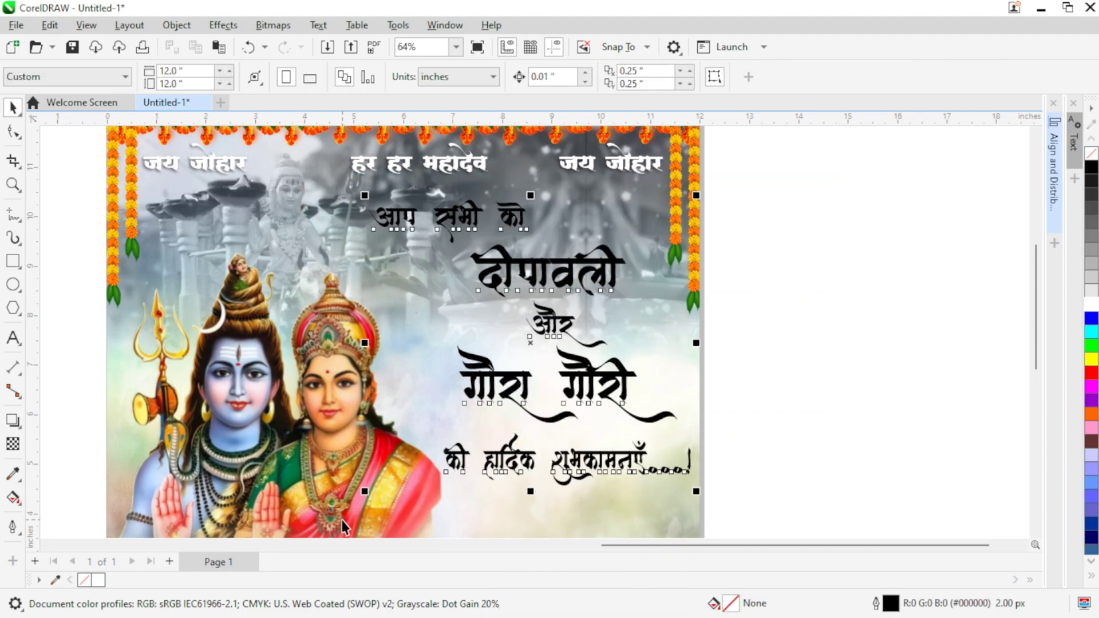
pyautogui.doubleClick(890, 605)
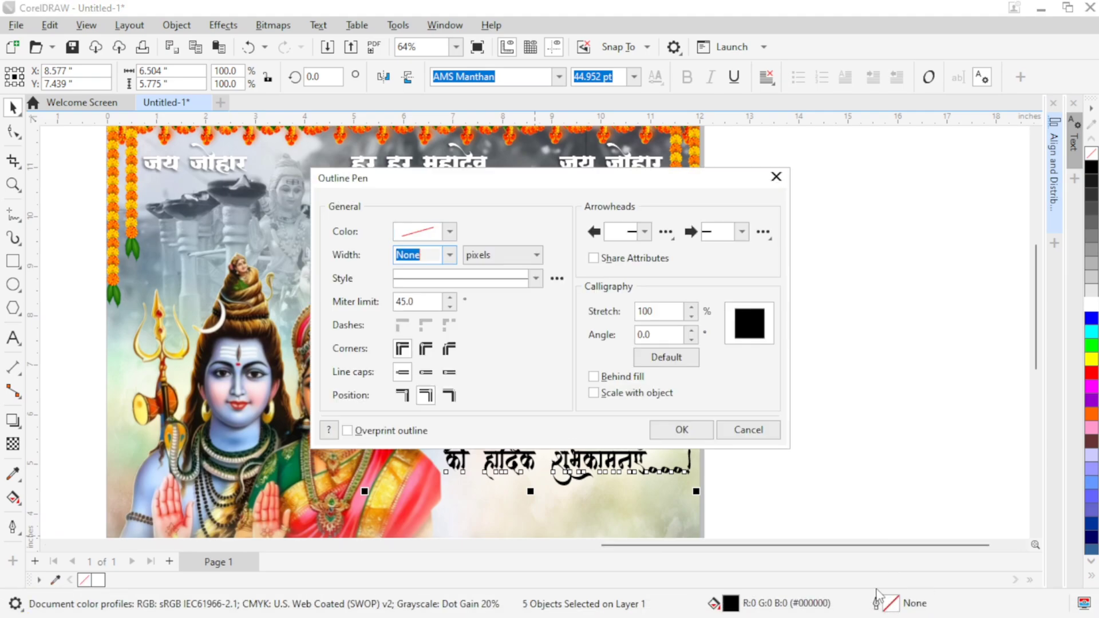
pyautogui.click(449, 254)
pyautogui.click(418, 371)
pyautogui.click(403, 398)
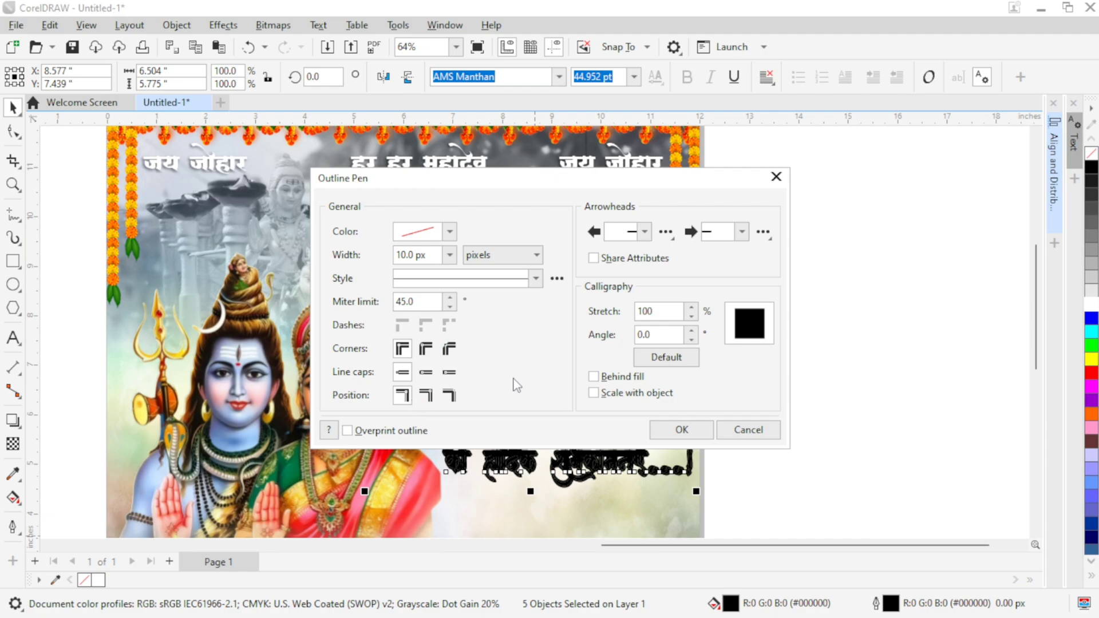
pyautogui.click(667, 438)
# Step: Colour the fill and outline of the five greeting lines white
pyautogui.click(98, 580)
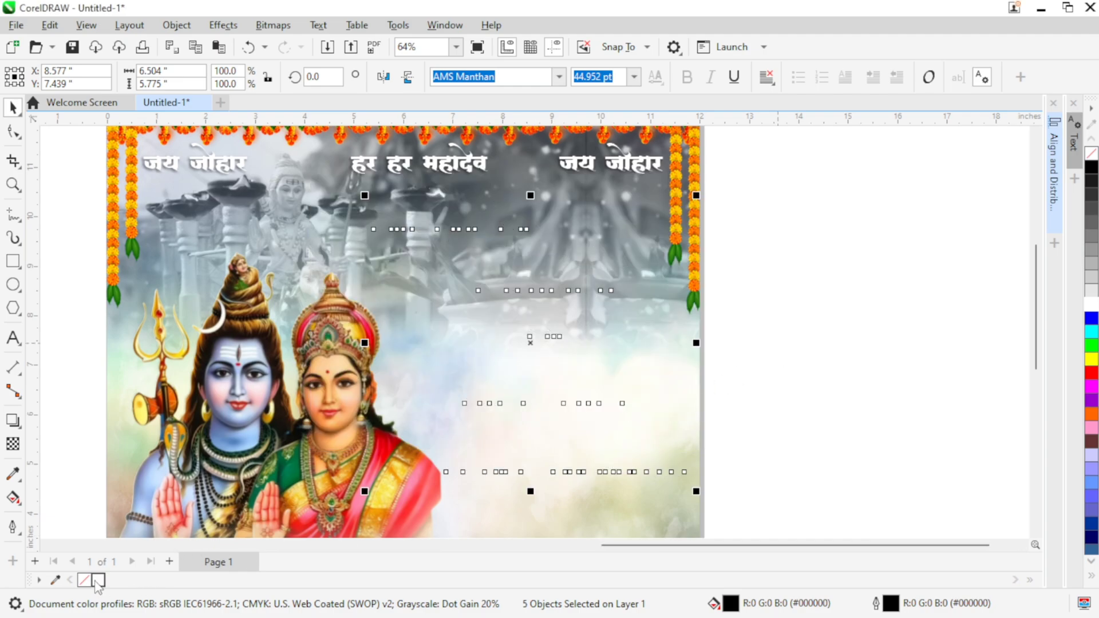
pyautogui.click(791, 309)
pyautogui.scroll(1, 770, 318)
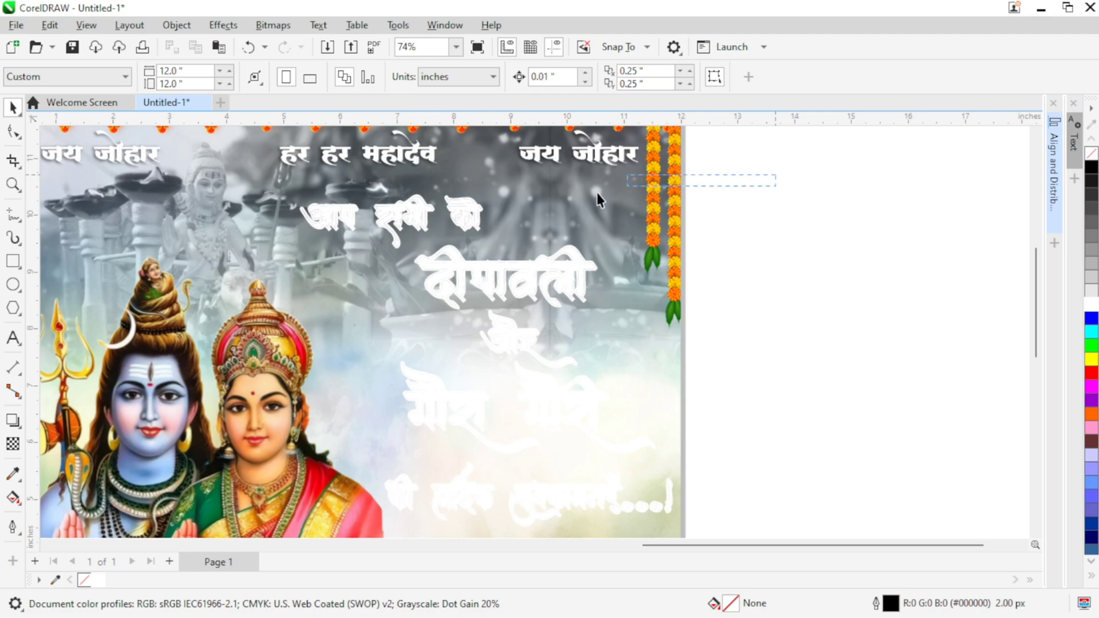
# Step: Add a black Multiply drop shadow with opacity 50 and feathering 15 to the white greeting lines
pyautogui.moveTo(293, 447); pyautogui.dragTo(250, 434)
pyautogui.moveTo(328, 382); pyautogui.dragTo(351, 476)
pyautogui.click(14, 422)
pyautogui.moveTo(419, 436); pyautogui.dragTo(430, 447)
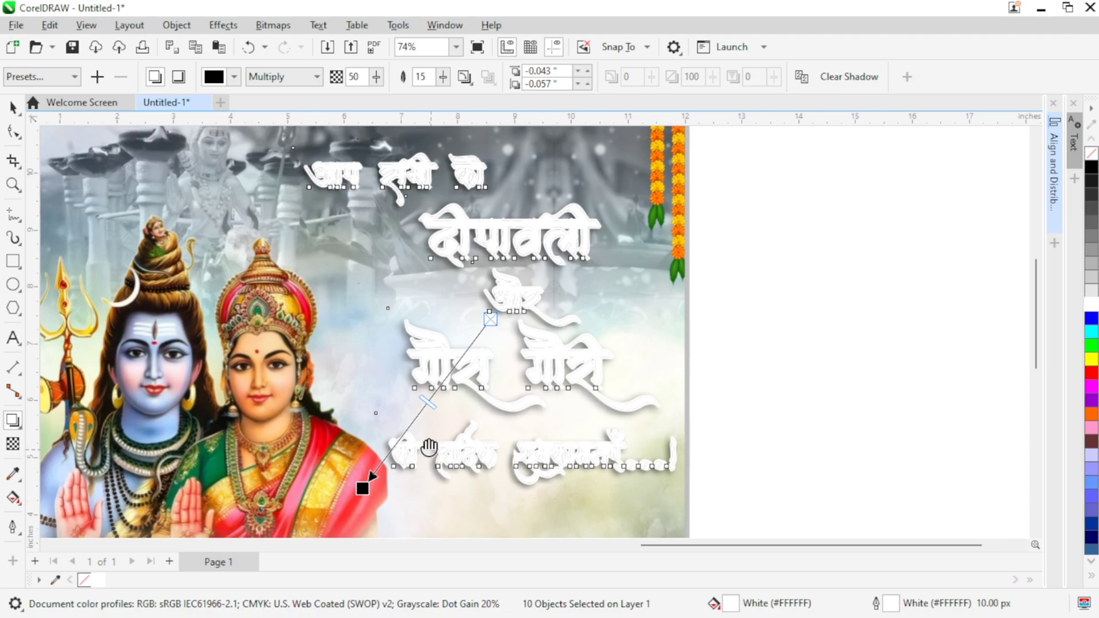
pyautogui.click(13, 109)
pyautogui.click(736, 259)
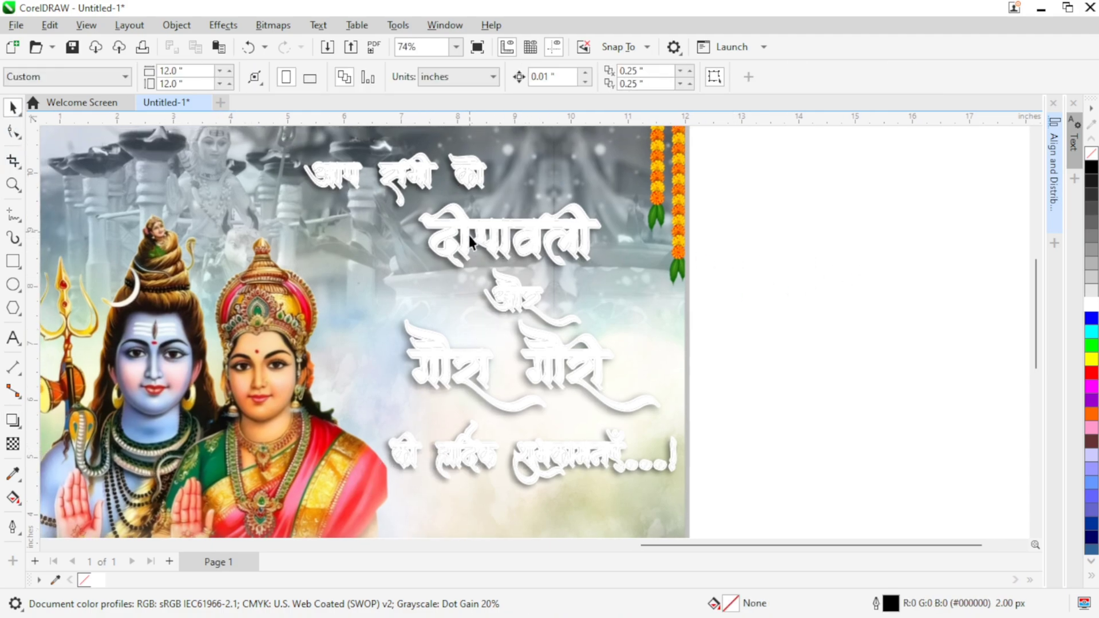
# Step: Increase the outline width of the white greeting lines to 16 px
pyautogui.scroll(2, 790, 204)
pyautogui.scroll(-1, 783, 187)
pyautogui.moveTo(816, 175); pyautogui.dragTo(331, 520)
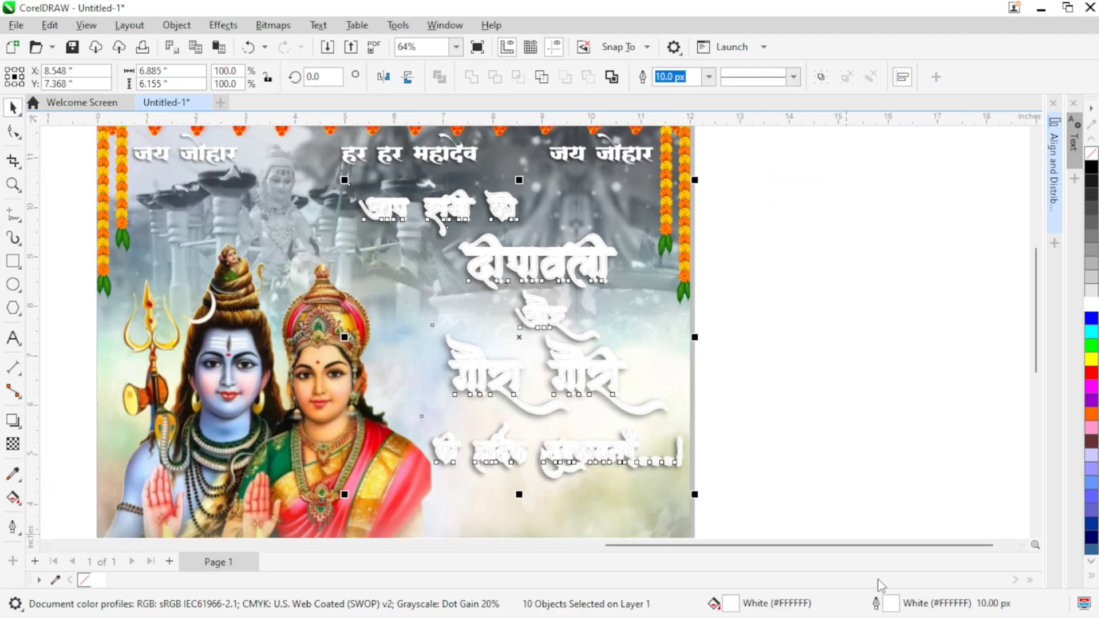
pyautogui.doubleClick(892, 608)
pyautogui.click(450, 255)
pyautogui.click(423, 380)
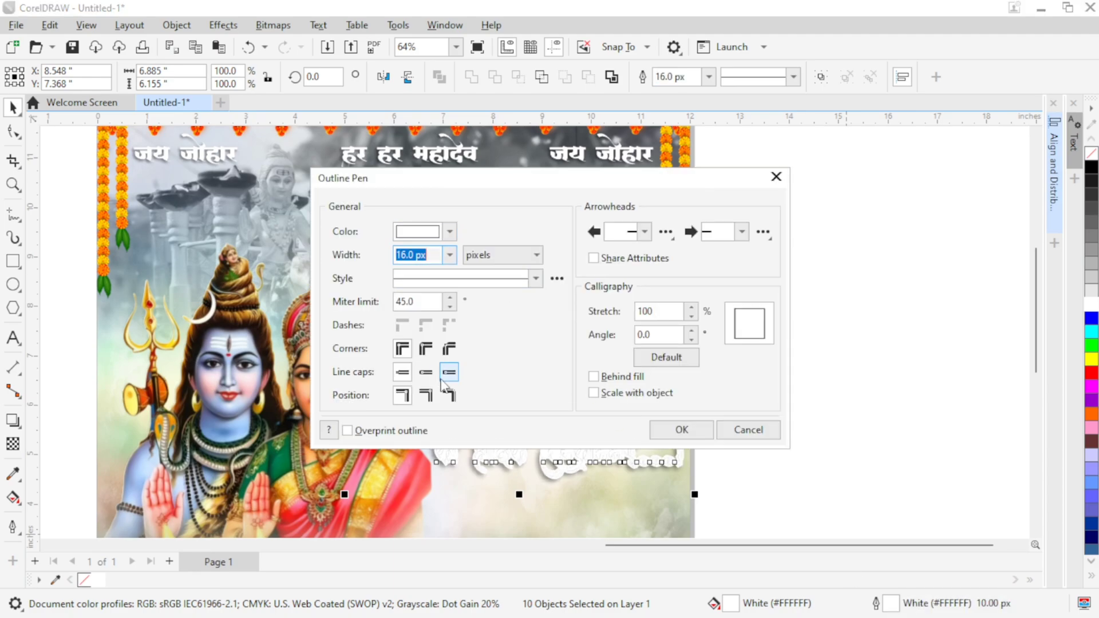
pyautogui.click(681, 429)
pyautogui.click(831, 342)
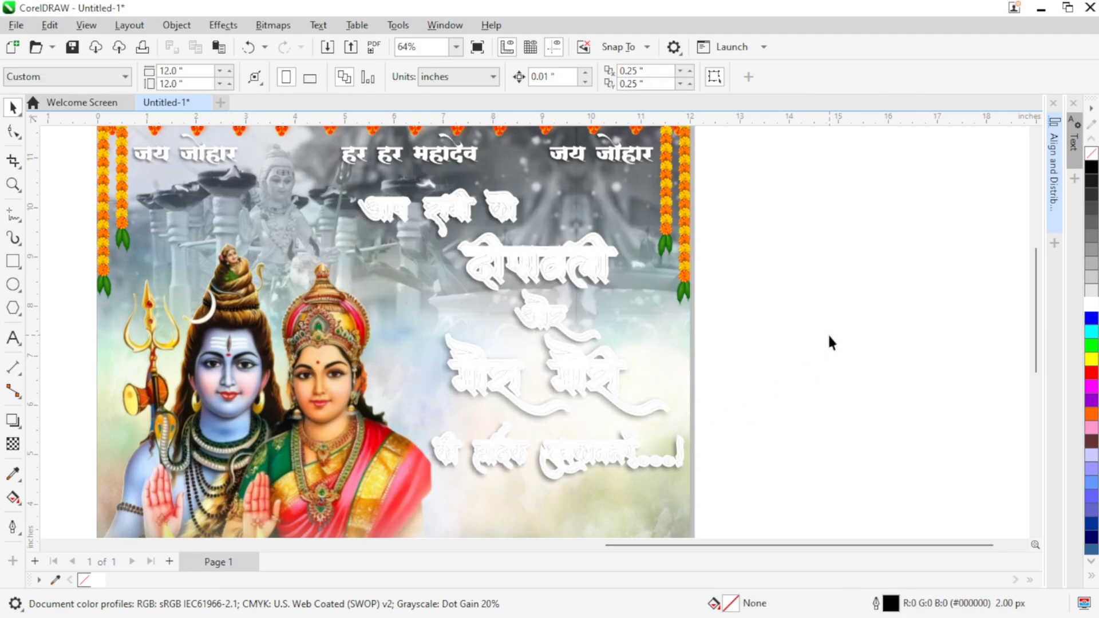
# Step: Paste the copied black greeting lines on top of their white outlined versions
pyautogui.hotkey('ctrl', 'v')
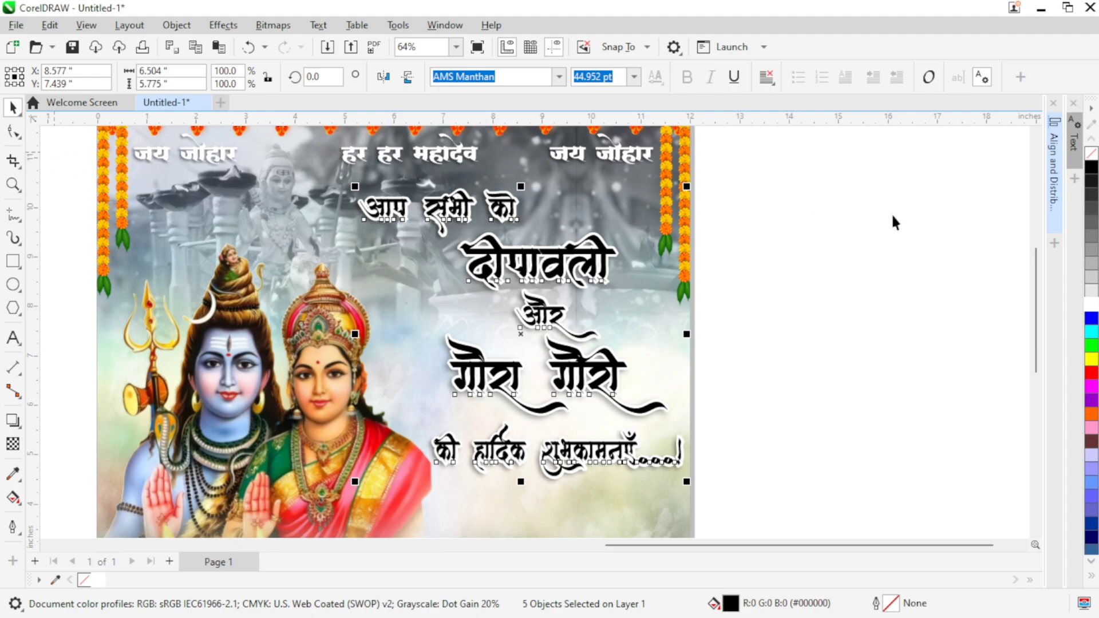
pyautogui.click(885, 216)
pyautogui.moveTo(724, 223); pyautogui.dragTo(740, 255)
# Step: Apply a vertical fountain fill to the आप सभी को line with a dark maroon end colour, C53 M79 Y71 K78
pyautogui.click(457, 244)
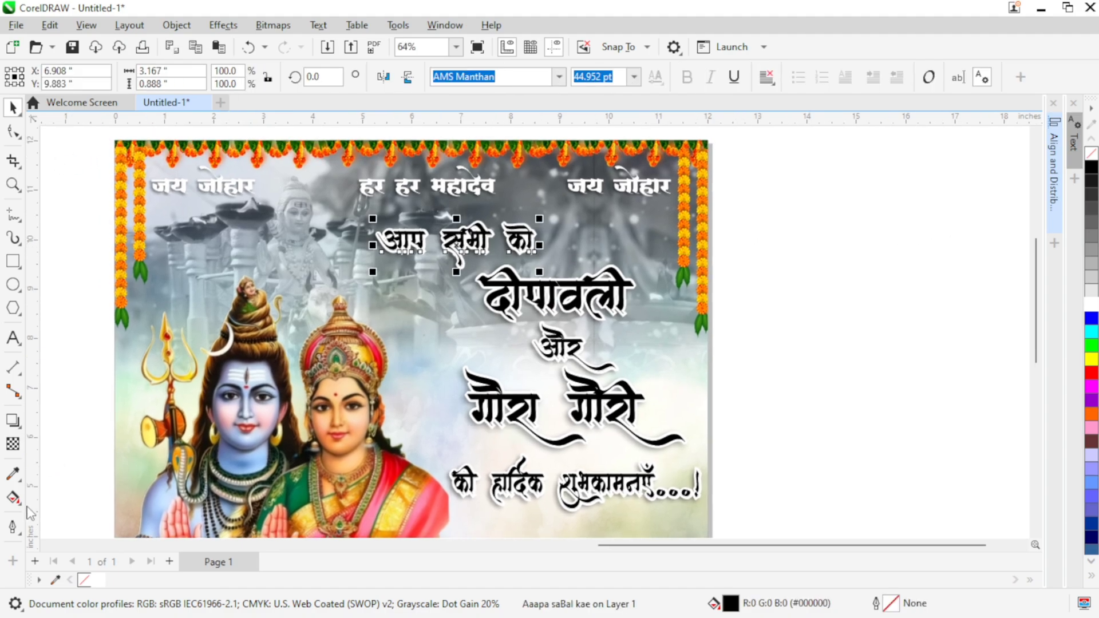
pyautogui.press('g')
pyautogui.scroll(2, 449, 236)
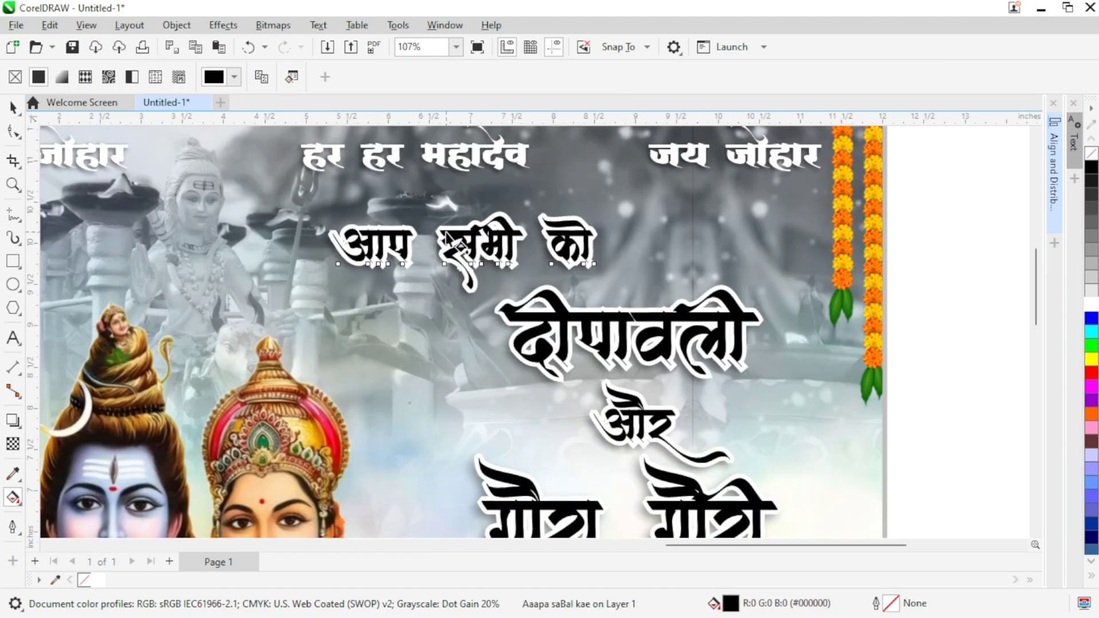
pyautogui.moveTo(456, 230); pyautogui.dragTo(454, 265)
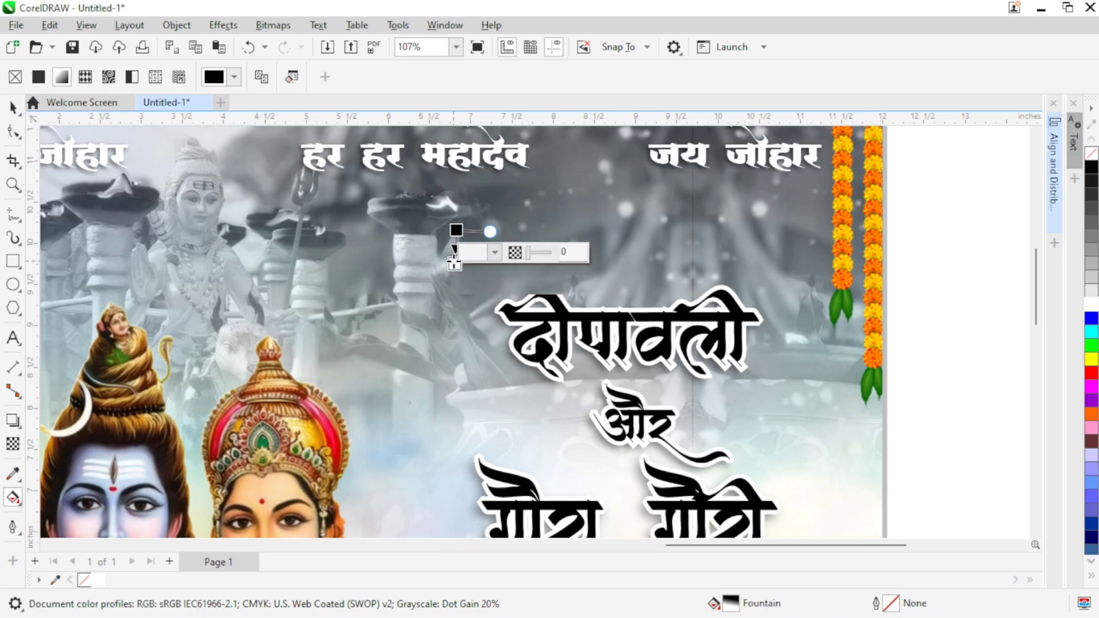
pyautogui.click(496, 252)
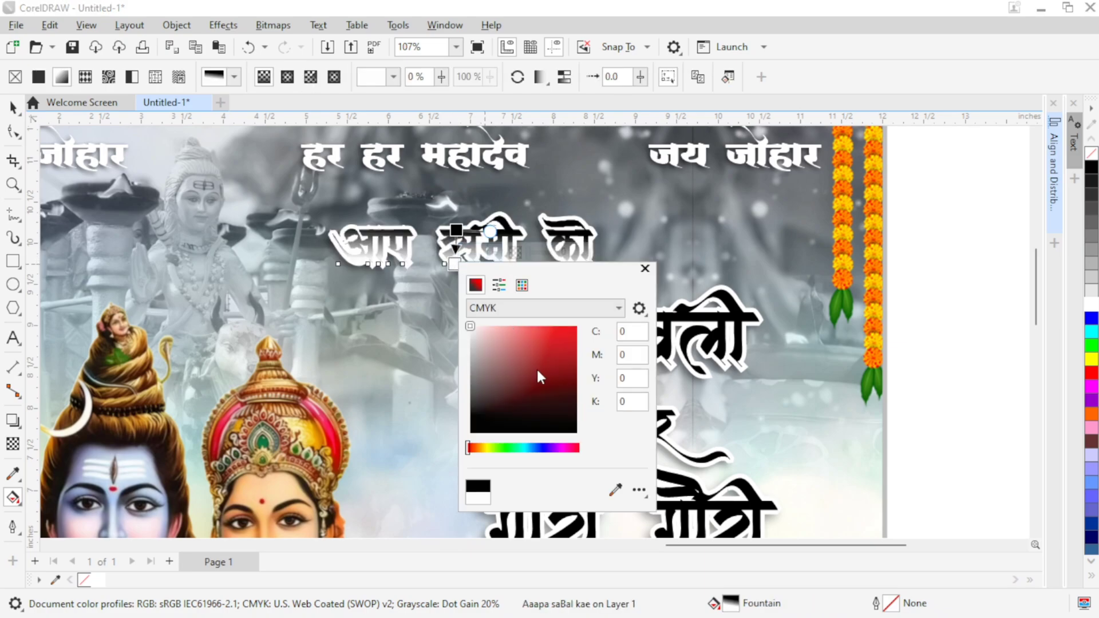
pyautogui.click(533, 403)
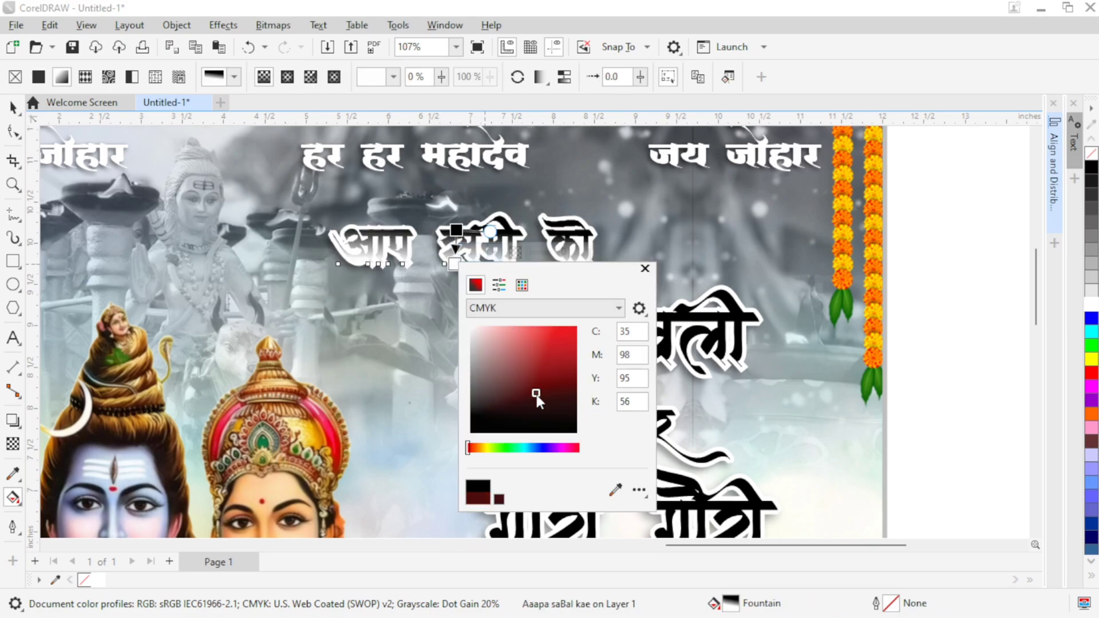
# Step: Set the start colour of the आप सभी को gradient to bright red #E80707 and deselect the text
pyautogui.click(457, 231)
pyautogui.click(496, 220)
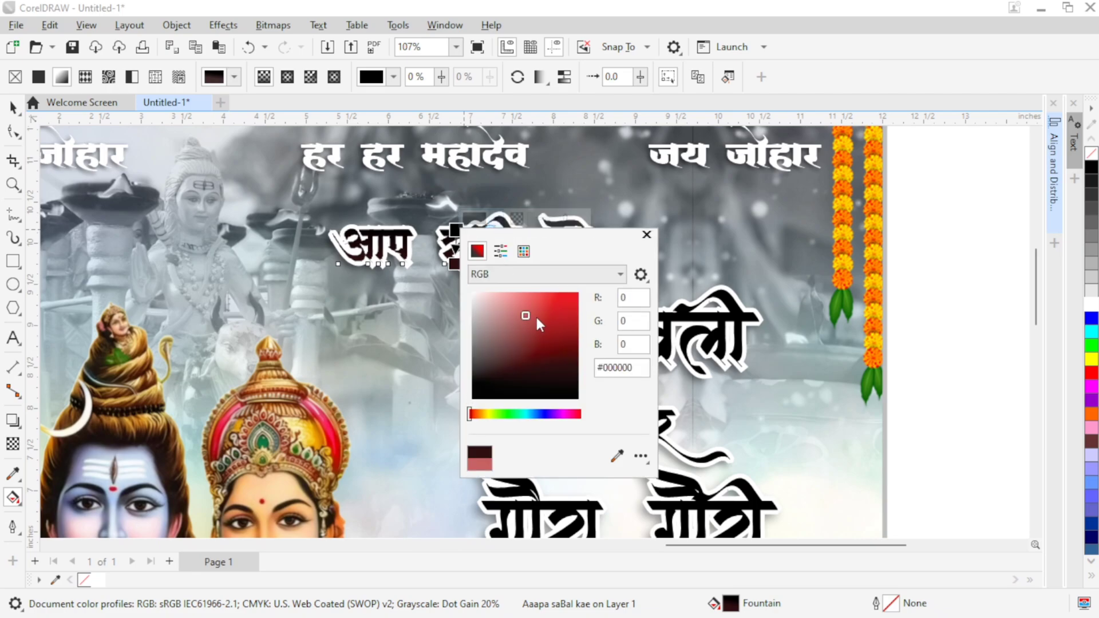
pyautogui.click(553, 312)
pyautogui.click(573, 329)
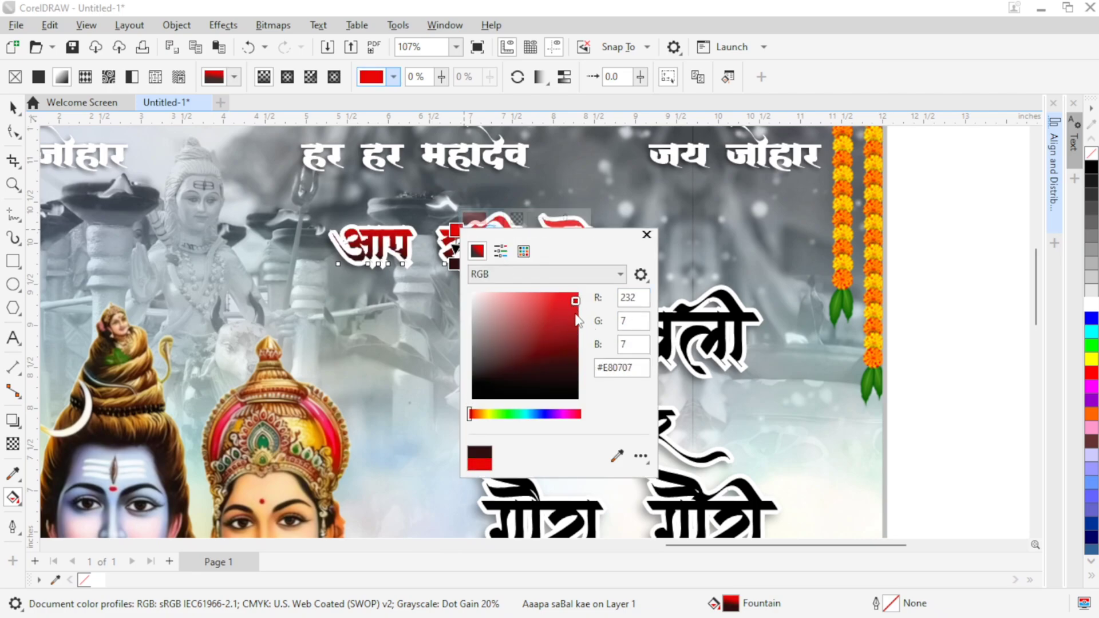
pyautogui.moveTo(695, 304); pyautogui.dragTo(679, 269)
pyautogui.press('Escape')
pyautogui.scroll(-5, 572, 455)
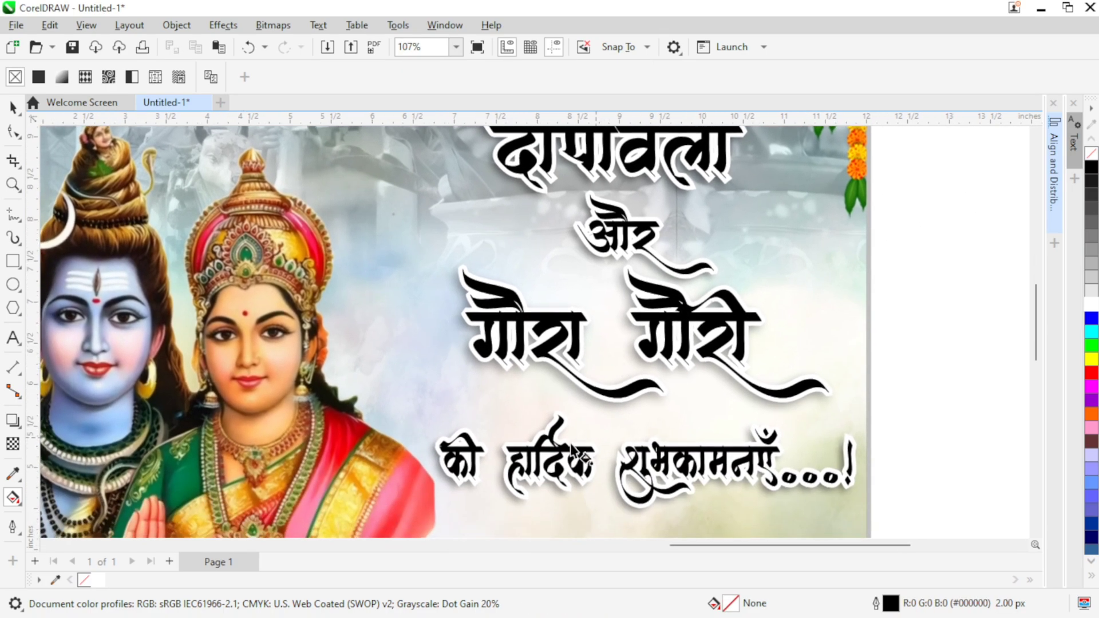
# Step: Give the की हार्दिक शुभकामनाएँ line a vertical fountain fill and copy the red-to-maroon gradient from the आप सभी को line onto it
pyautogui.click(557, 470)
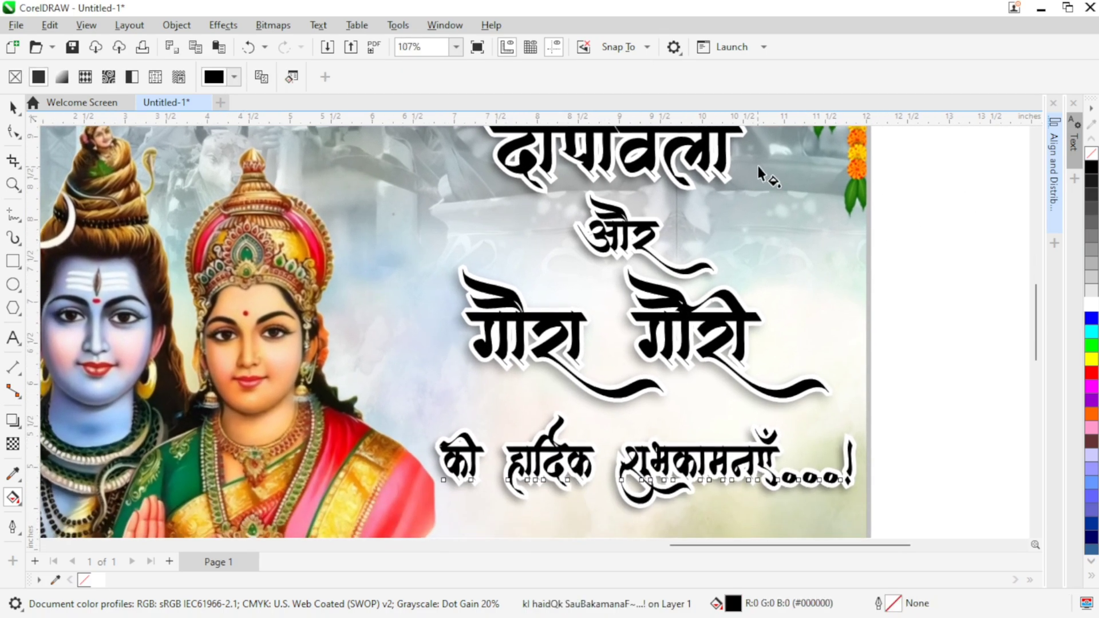
pyautogui.moveTo(558, 452); pyautogui.dragTo(559, 477)
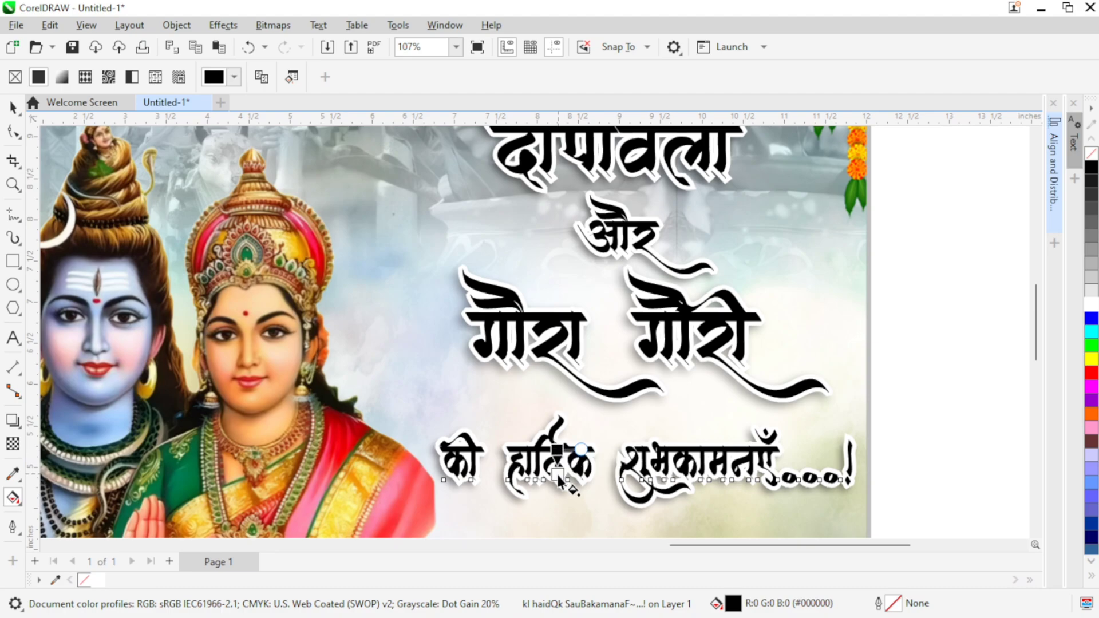
pyautogui.scroll(-1, 537, 327)
pyautogui.moveTo(537, 327); pyautogui.dragTo(544, 353)
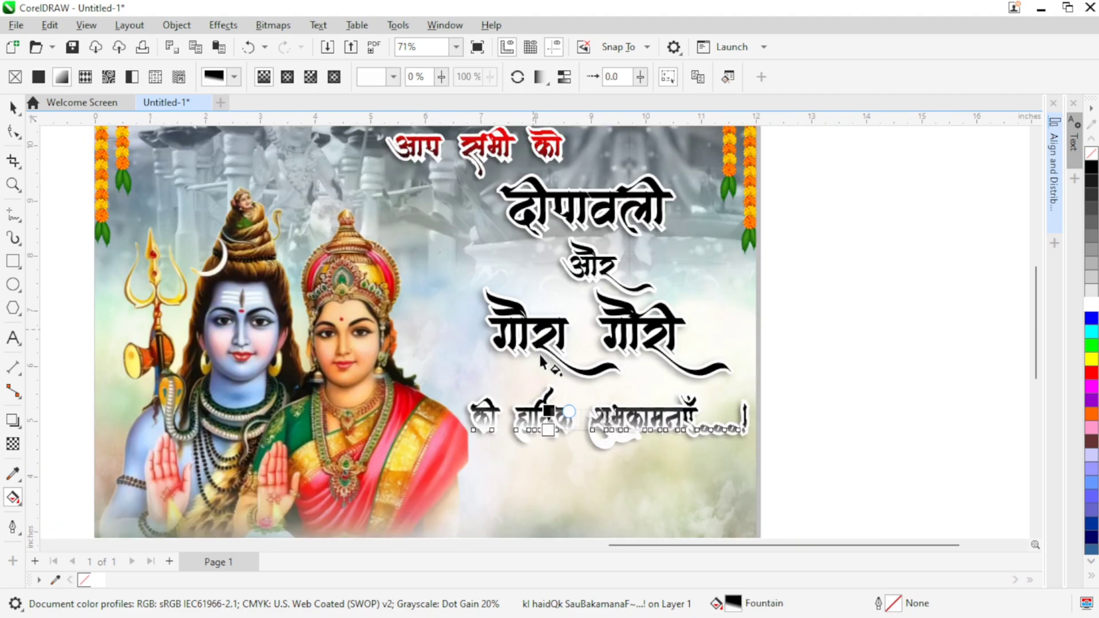
pyautogui.click(486, 164)
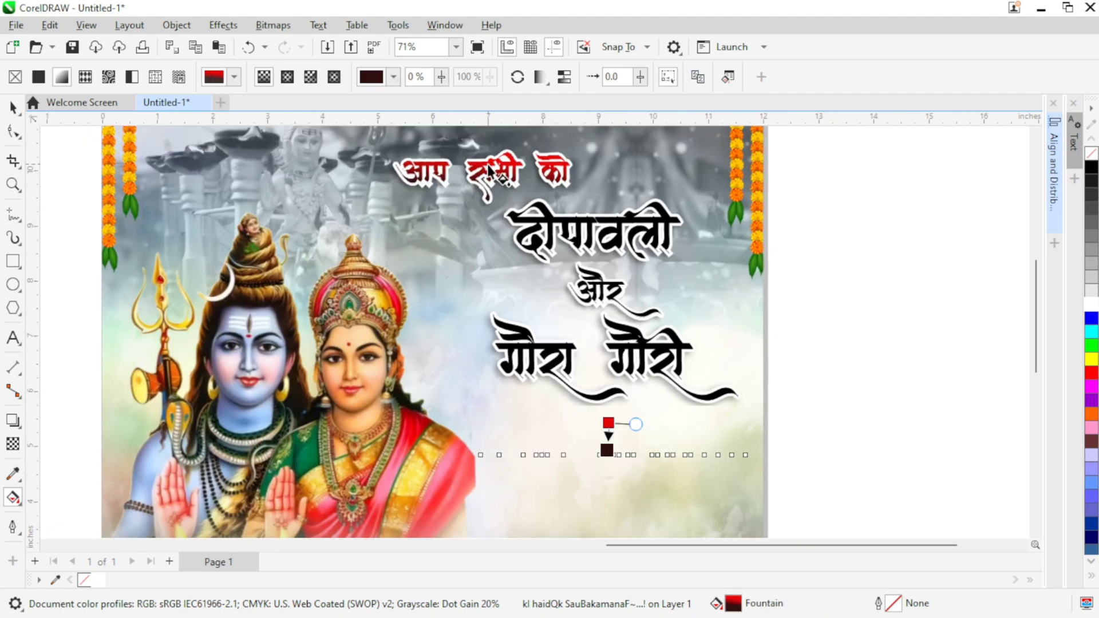
# Step: Adjust the start and end nodes of the शुभकामनाएँ line's gradient so red runs down to maroon within the letter height
pyautogui.scroll(1, 615, 446)
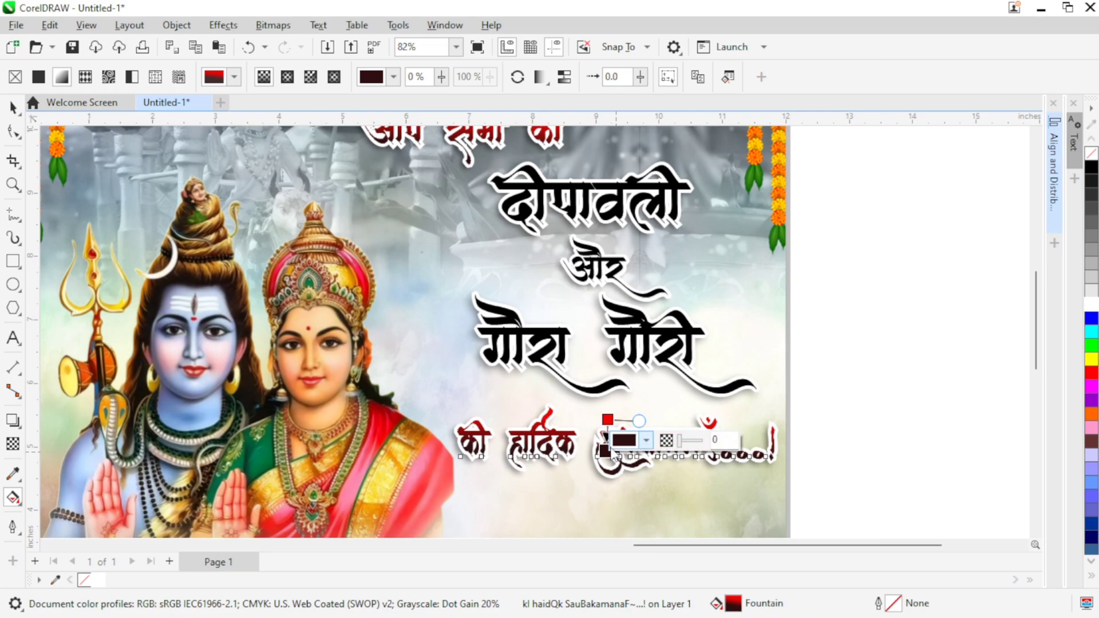
pyautogui.scroll(3, 617, 463)
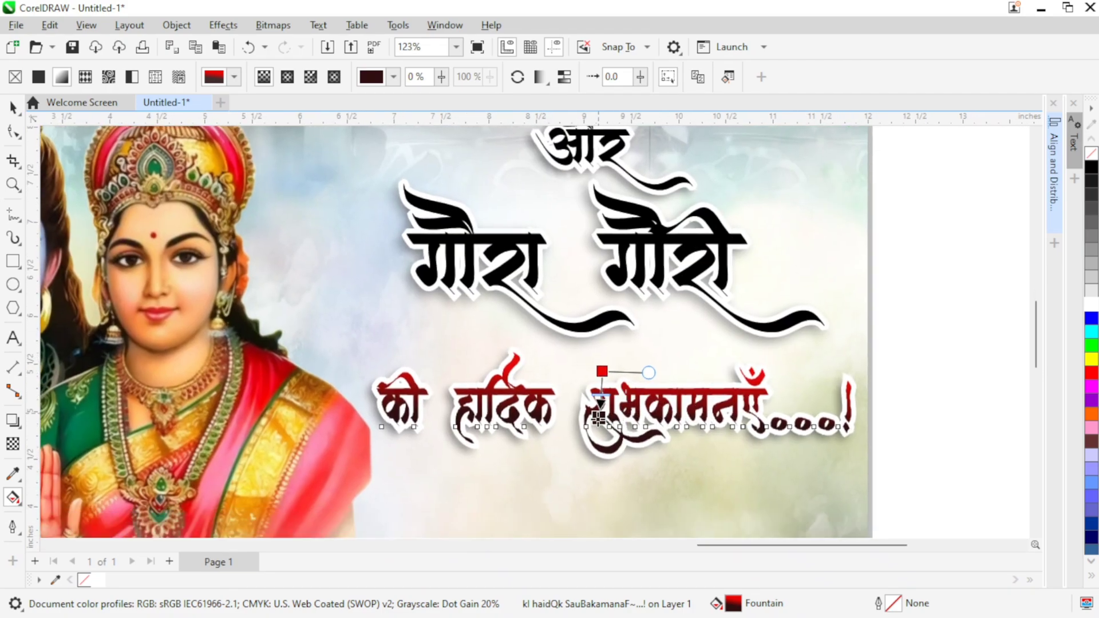
pyautogui.click(602, 372)
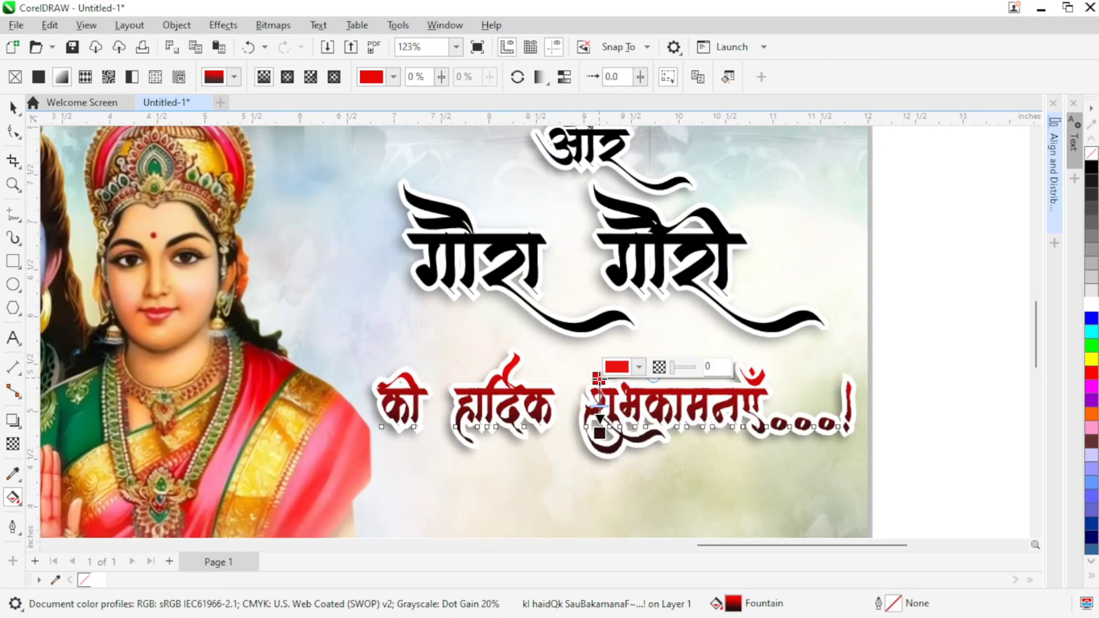
pyautogui.click(599, 431)
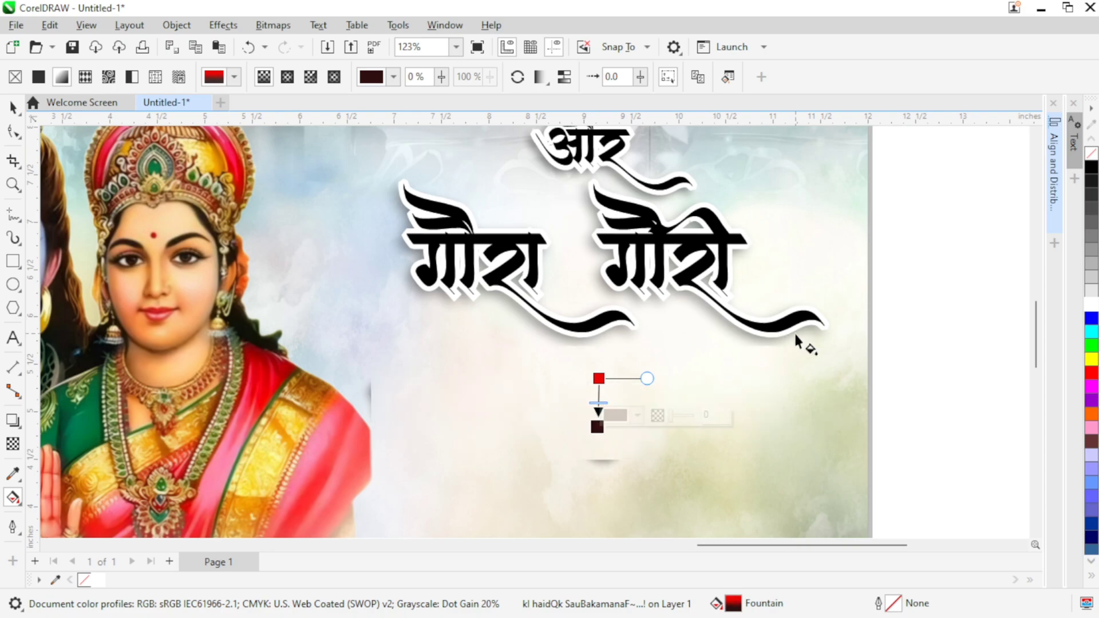
pyautogui.scroll(-3, 809, 332)
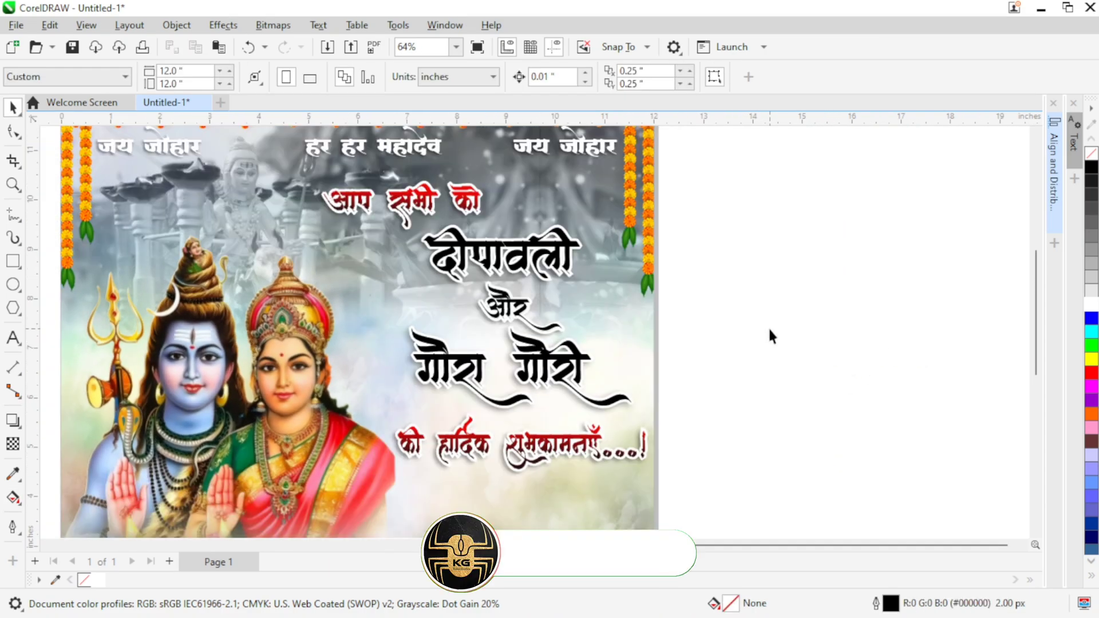
# Step: Paste the red-purple gradient bitmap, move it beside the page and PowerClip it inside the दीपावली text
pyautogui.hotkey('ctrl', 'v')
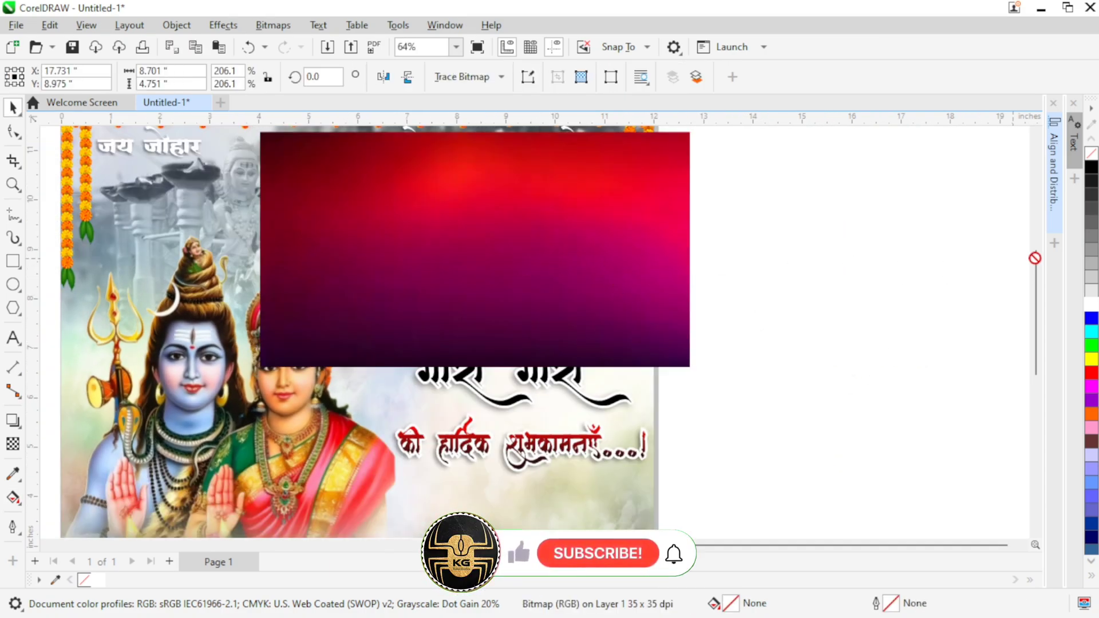
pyautogui.moveTo(552, 259); pyautogui.dragTo(938, 282)
pyautogui.rightClick(807, 390)
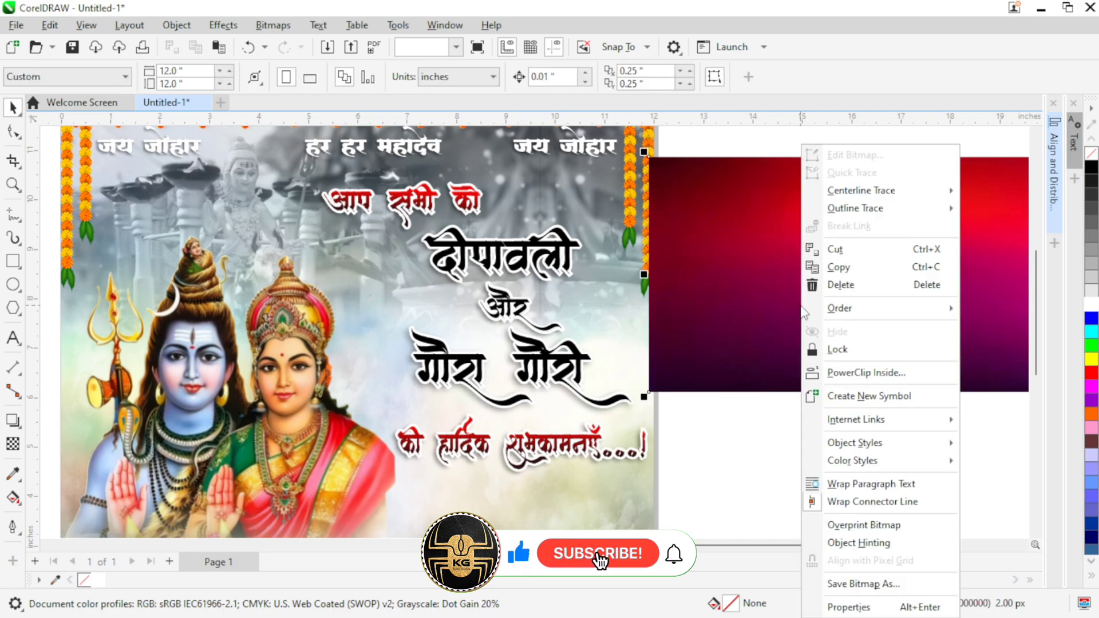
pyautogui.click(825, 373)
pyautogui.click(481, 243)
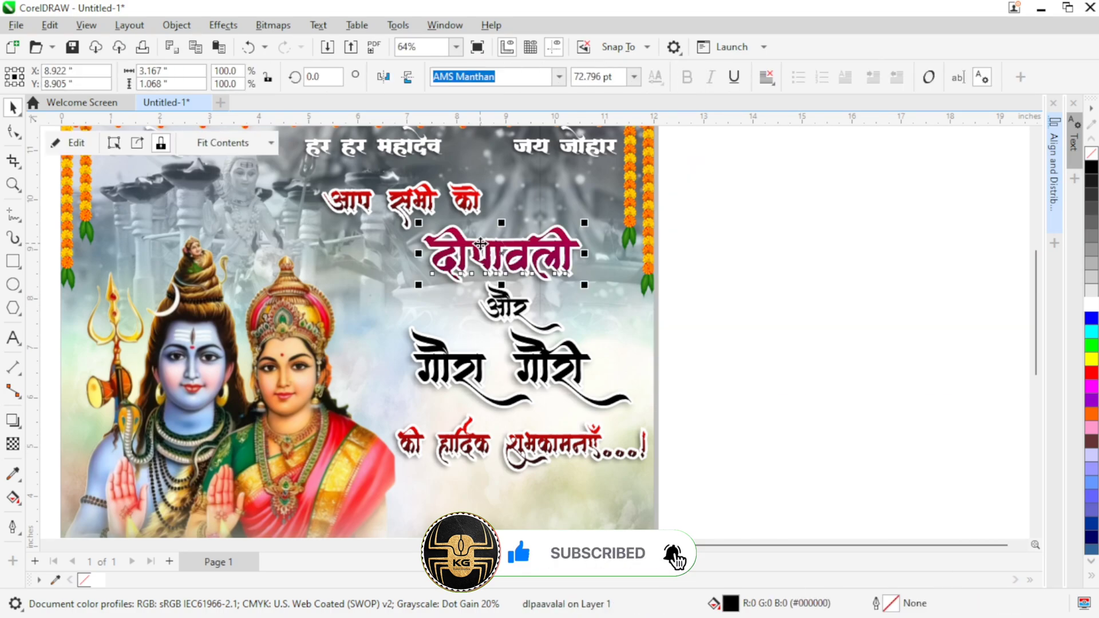
# Step: Edit the दीपावली PowerClip and shift the gradient bitmap down so its bright red area covers the letters
pyautogui.click(86, 145)
pyautogui.moveTo(601, 293); pyautogui.dragTo(602, 325)
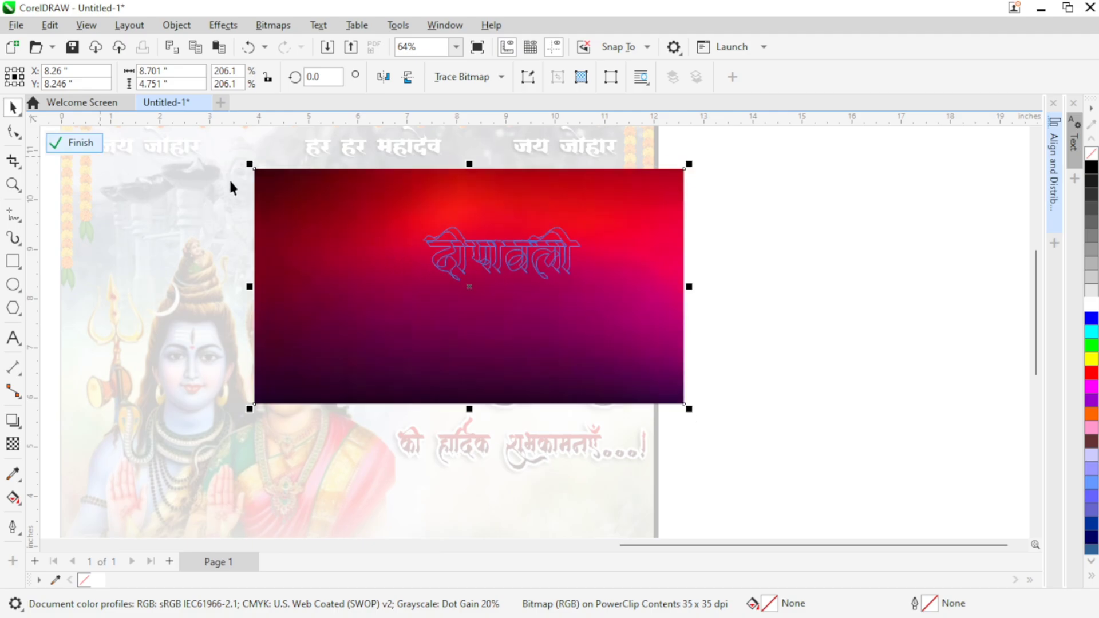
pyautogui.click(71, 145)
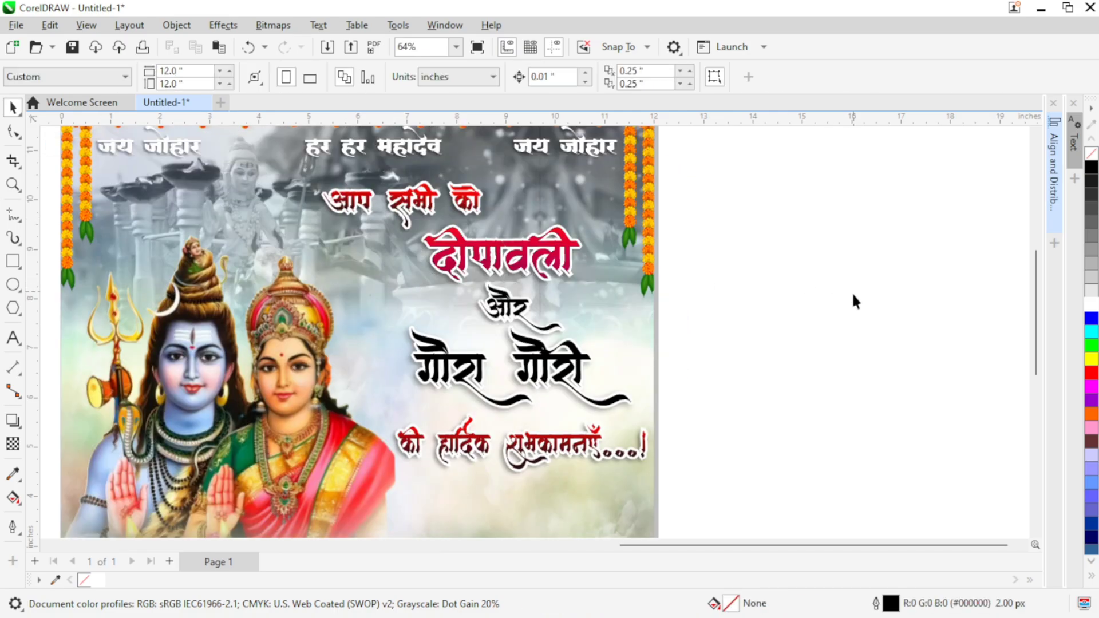
# Step: Paste another gradient bitmap, place it beside the page, copy it and PowerClip it inside the और text
pyautogui.hotkey('ctrl', 'v')
pyautogui.moveTo(484, 286); pyautogui.dragTo(961, 294)
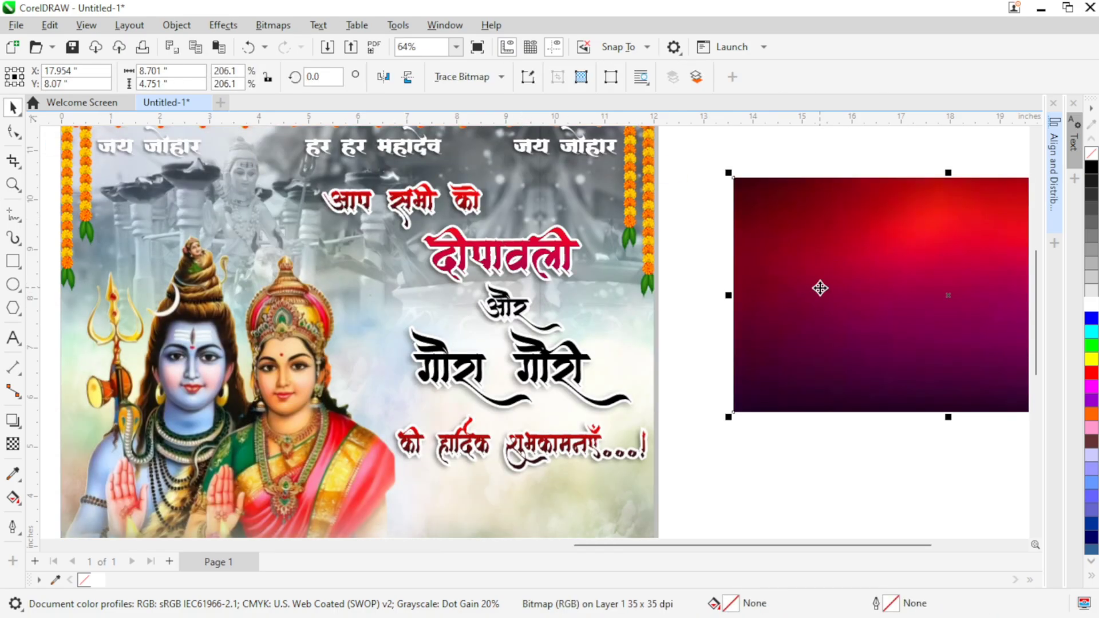
pyautogui.rightClick(820, 290)
pyautogui.click(764, 443)
pyautogui.click(788, 372)
pyautogui.rightClick(815, 349)
pyautogui.click(857, 373)
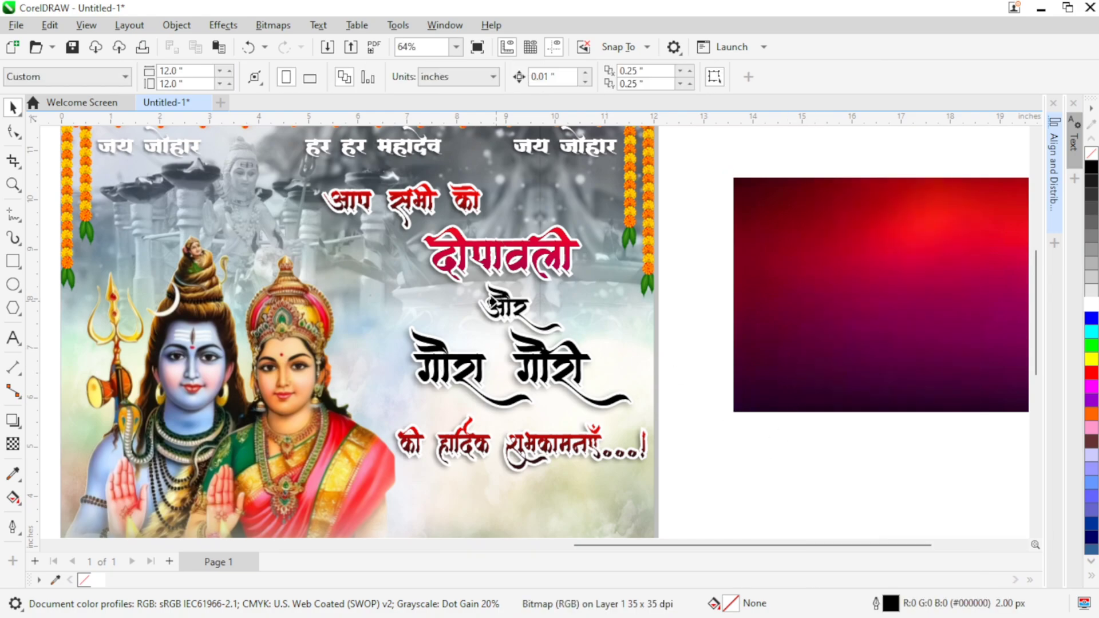
pyautogui.click(504, 303)
# Step: Edit the और PowerClip and move the gradient bitmap down so the word sits on its red area
pyautogui.click(79, 139)
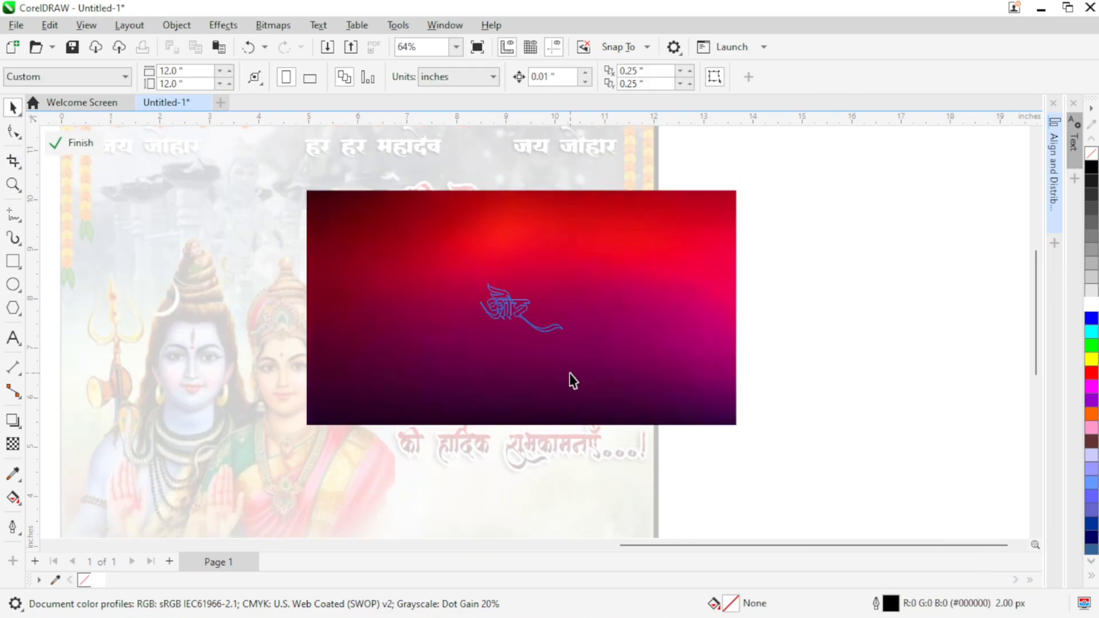
pyautogui.moveTo(676, 352); pyautogui.dragTo(641, 388)
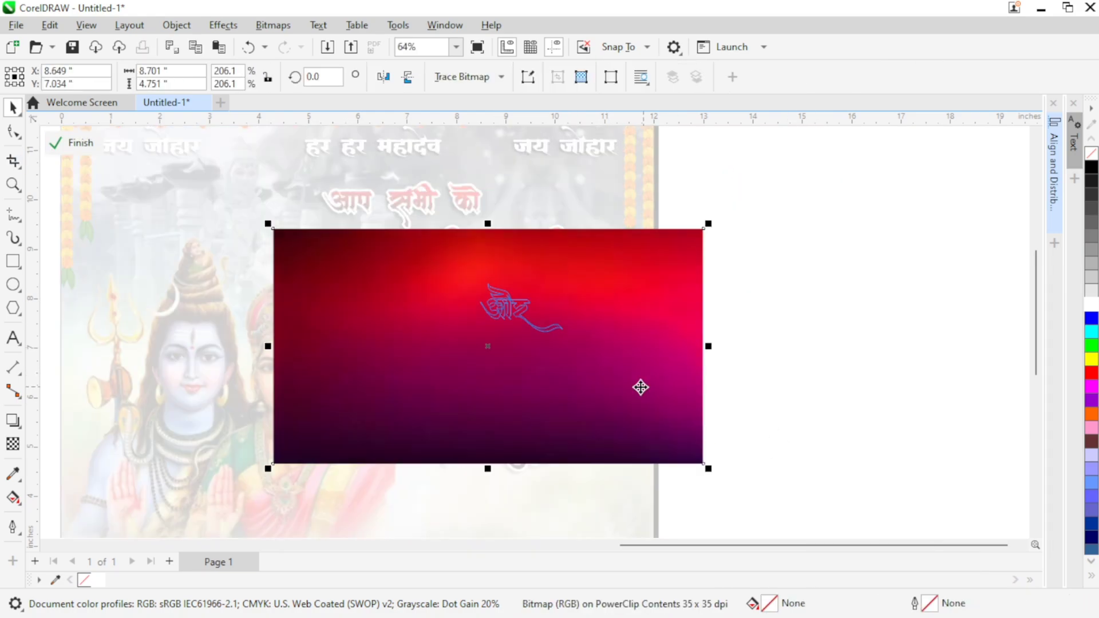
pyautogui.click(56, 146)
# Step: Paste the gradient bitmap again and PowerClip it inside the गौरा गौरी text
pyautogui.hotkey('ctrl', 'v')
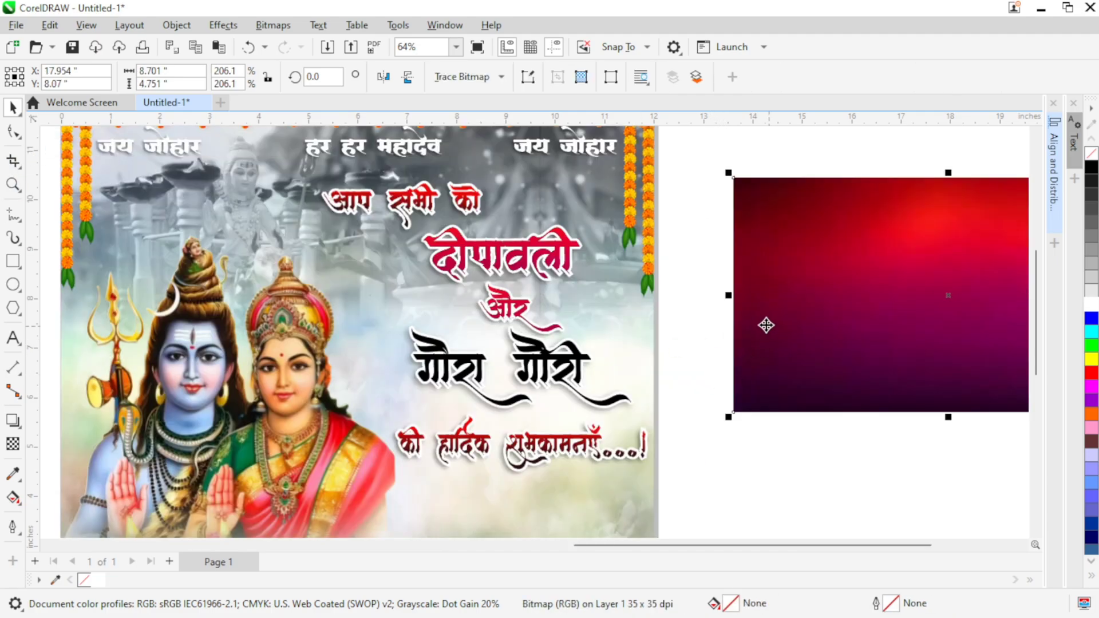
pyautogui.rightClick(777, 337)
pyautogui.click(802, 374)
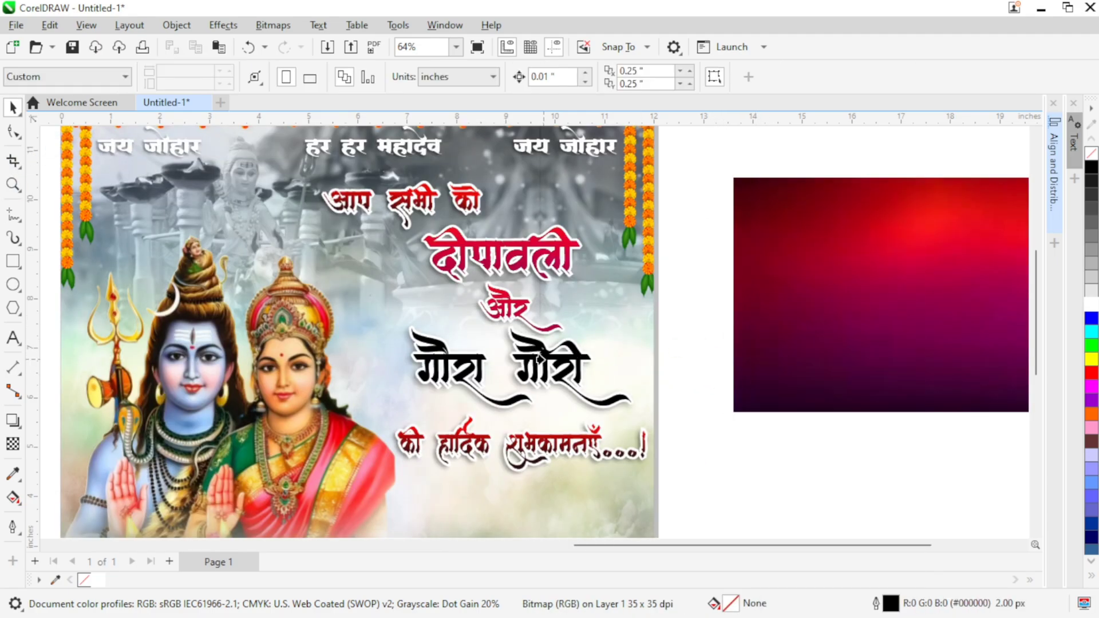
pyautogui.click(541, 359)
# Step: Edit the गौरा गौरी PowerClip, lower the gradient bitmap so its red area fills the letters, and deselect everything
pyautogui.click(74, 144)
pyautogui.moveTo(630, 390); pyautogui.dragTo(610, 434)
pyautogui.click(77, 144)
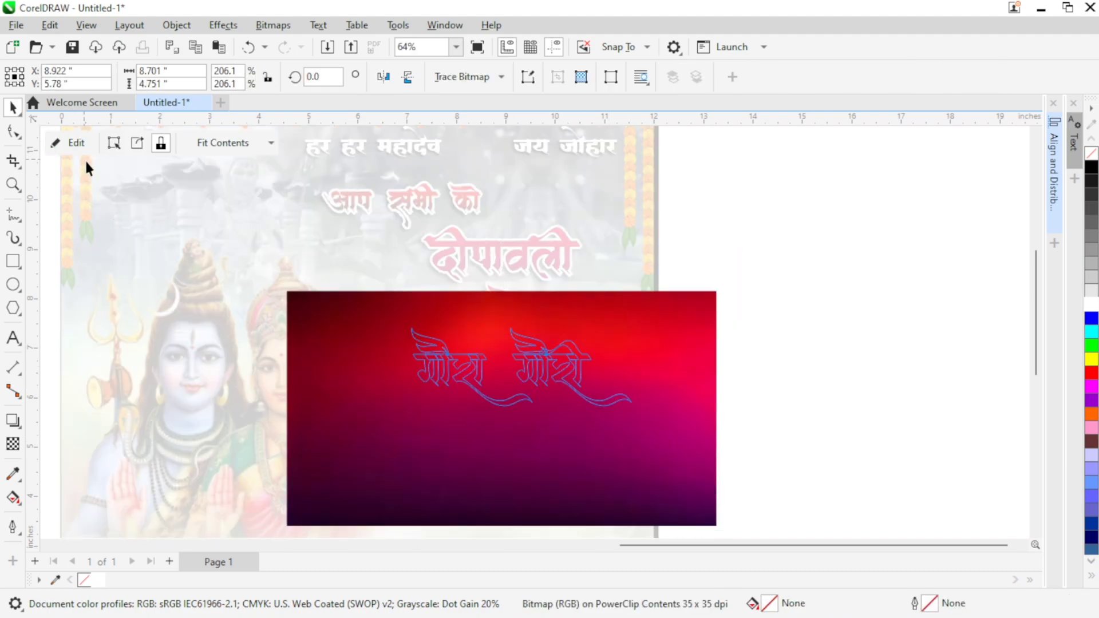
pyautogui.click(725, 281)
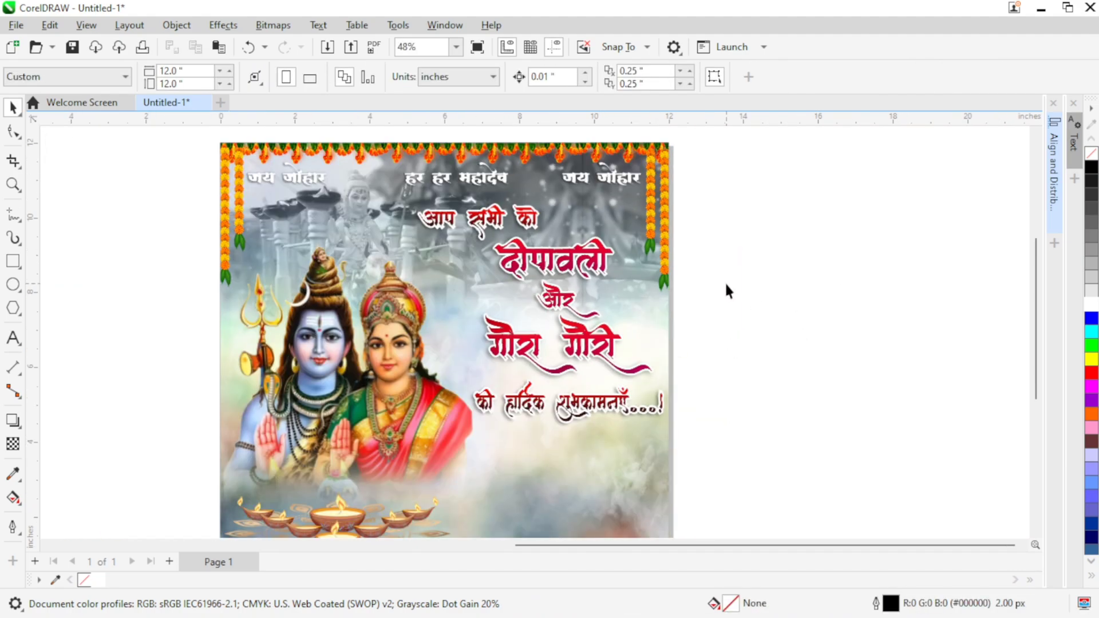
# Step: Draw a wide rectangle about 21.5 by 1.2 inches across the poster and move it down to the page's bottom edge
pyautogui.moveTo(725, 281); pyautogui.dragTo(751, 248)
pyautogui.scroll(-1, 743, 269)
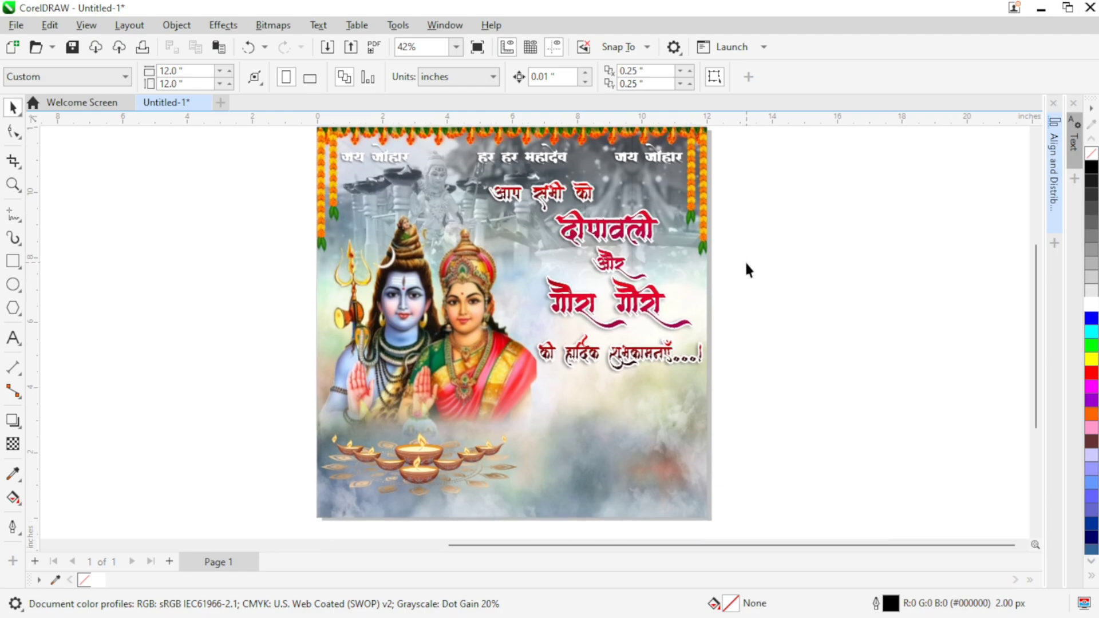
pyautogui.scroll(-1, 731, 256)
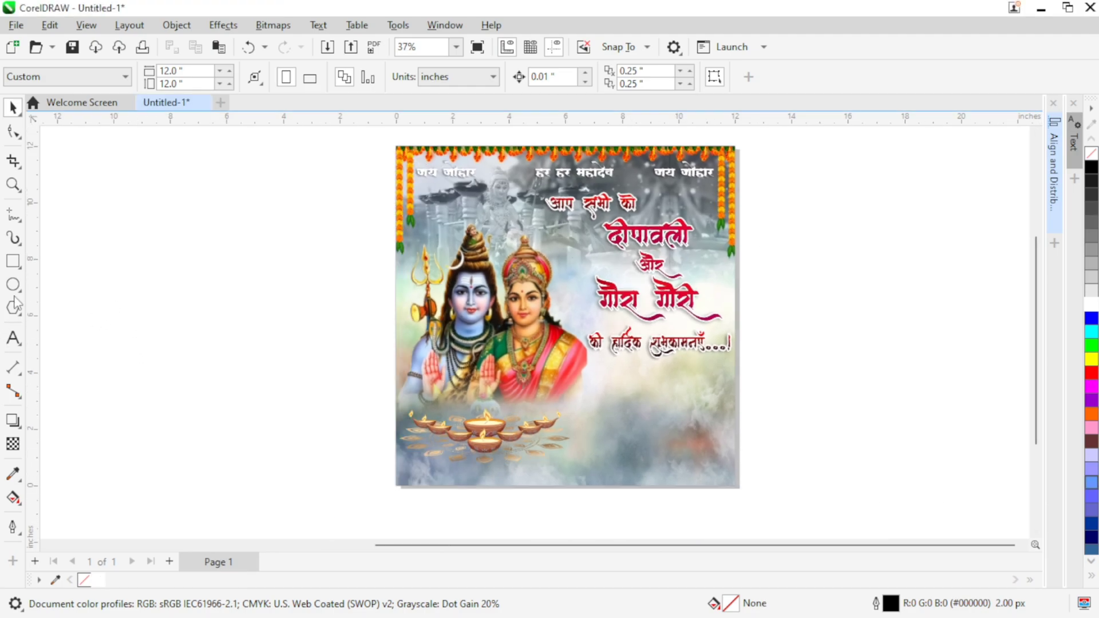
pyautogui.moveTo(165, 445); pyautogui.dragTo(772, 479)
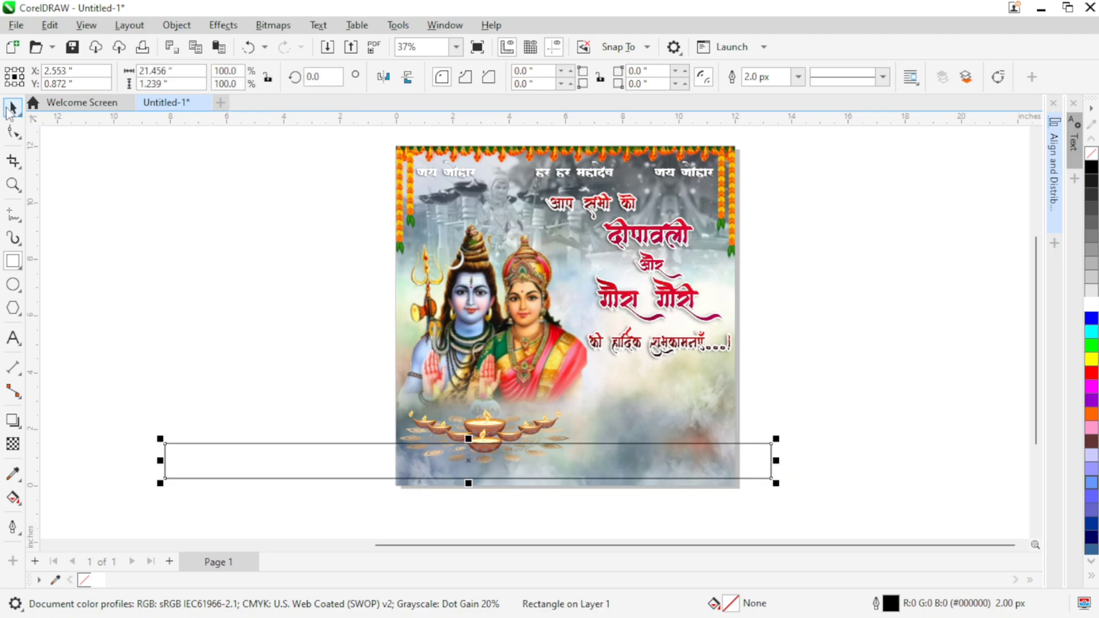
pyautogui.moveTo(430, 456); pyautogui.dragTo(547, 477)
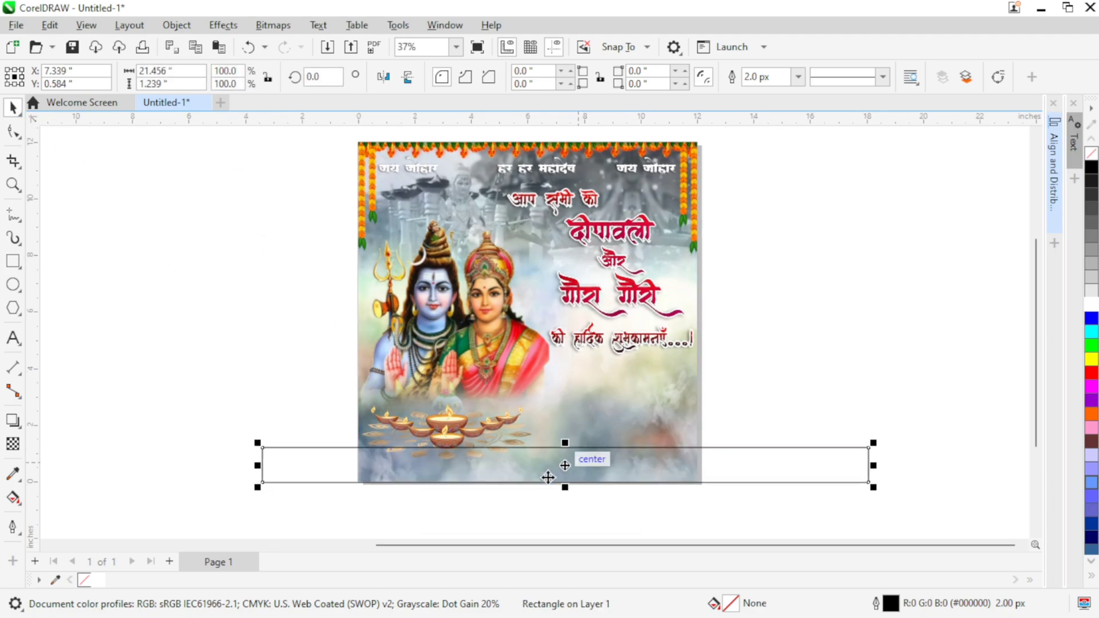
pyautogui.scroll(3, 511, 517)
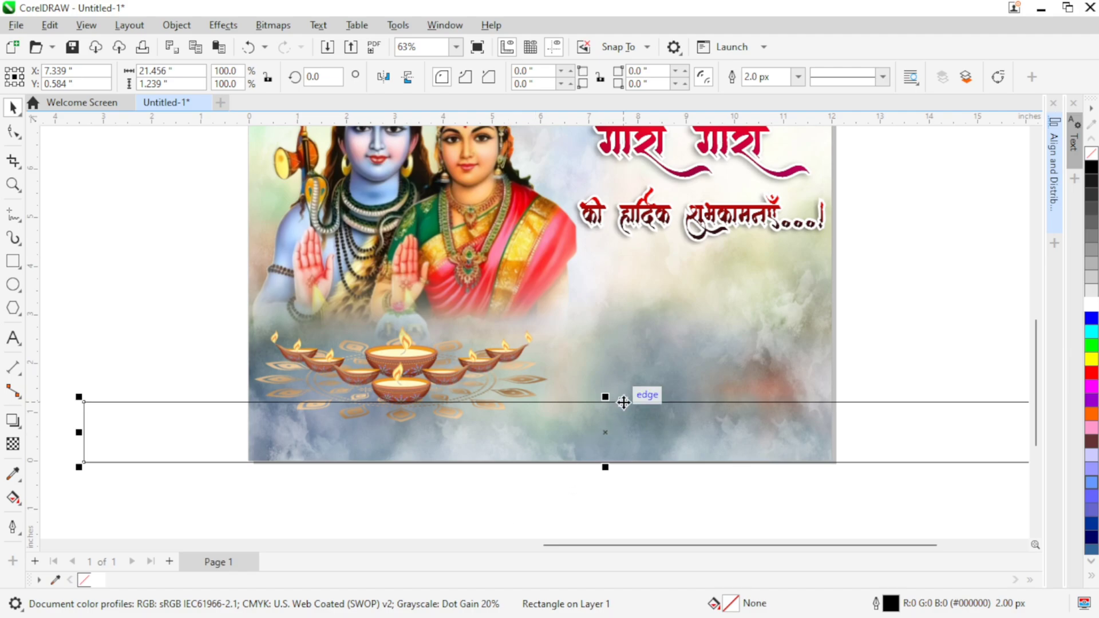
# Step: Reduce the bottom rectangle's height to about 0.73 inches, and shrink the diyas image to about 6.2 by 2.2 inches, raised slightly above it
pyautogui.moveTo(606, 401); pyautogui.dragTo(606, 436)
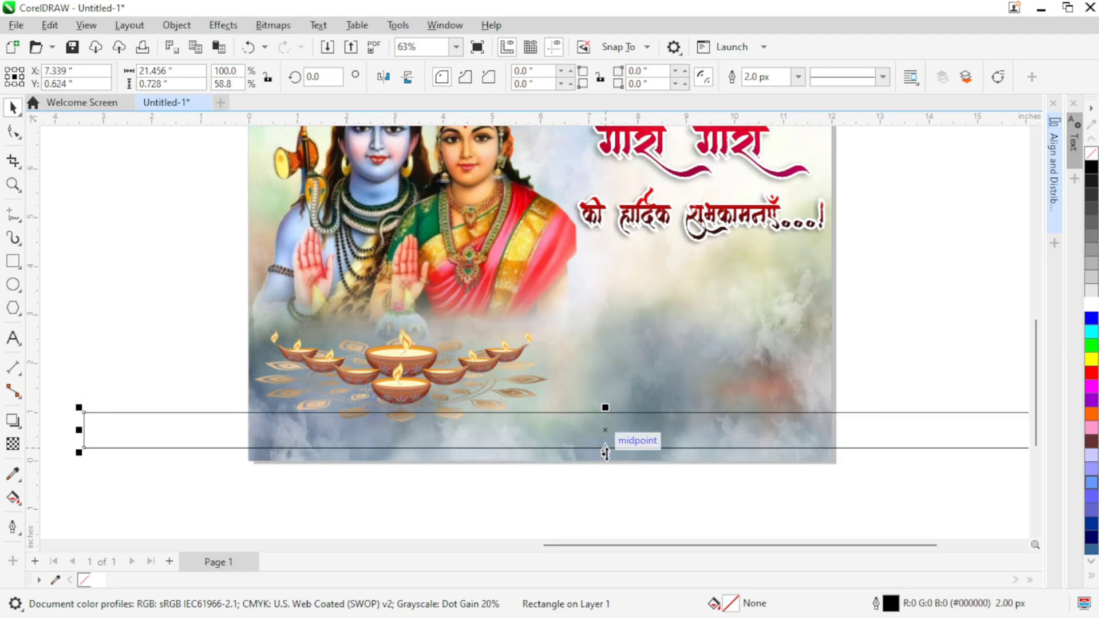
pyautogui.click(421, 387)
pyautogui.click(416, 427)
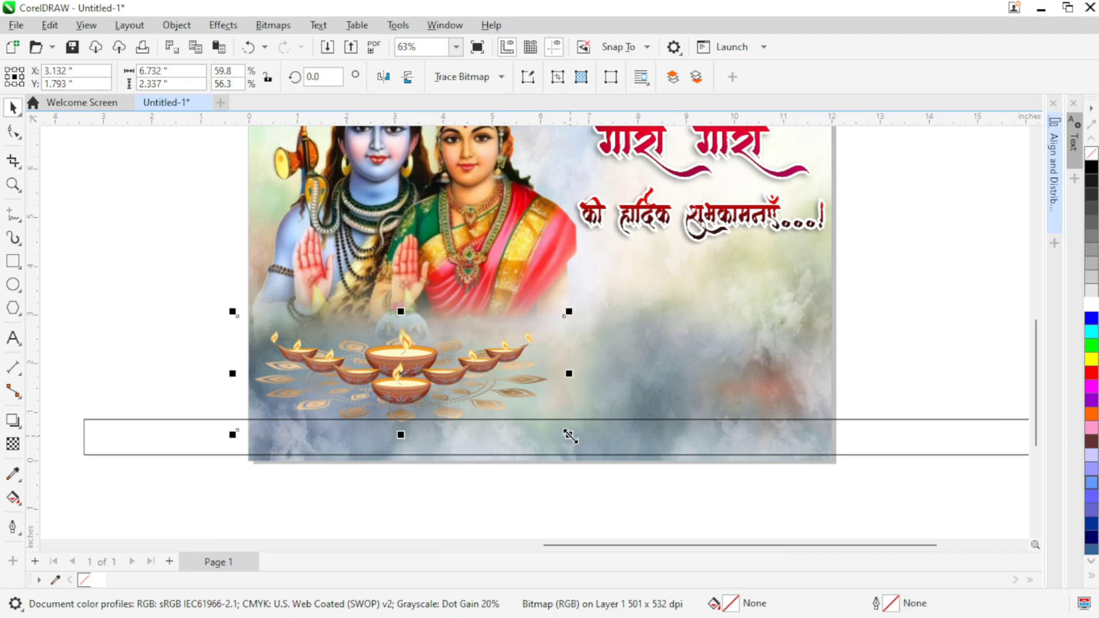
pyautogui.moveTo(566, 435); pyautogui.dragTo(557, 432)
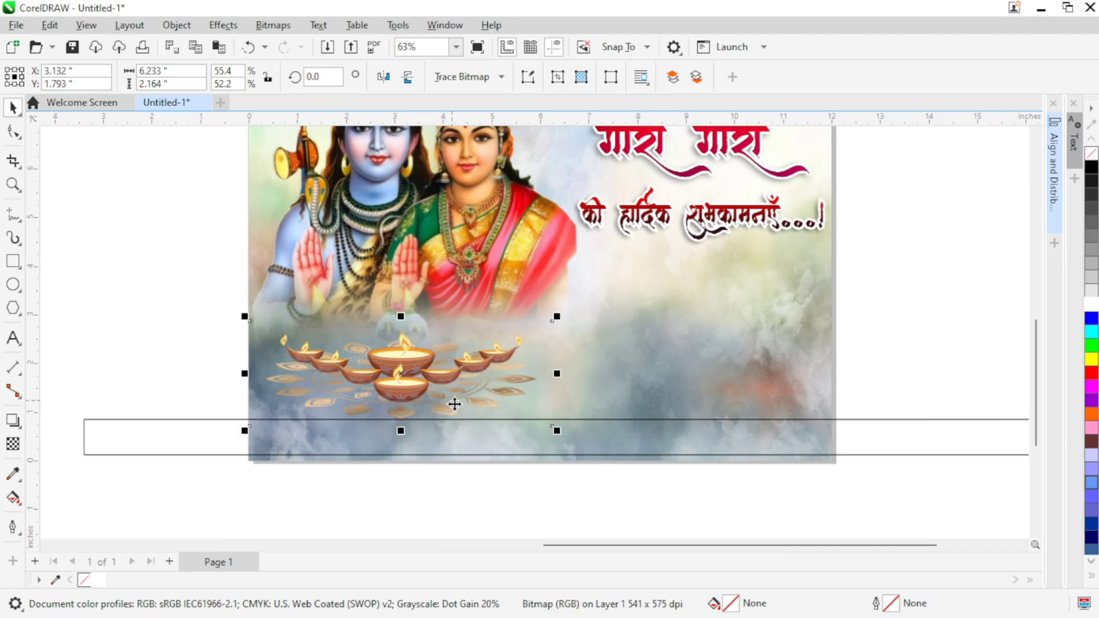
pyautogui.moveTo(457, 414); pyautogui.dragTo(456, 431)
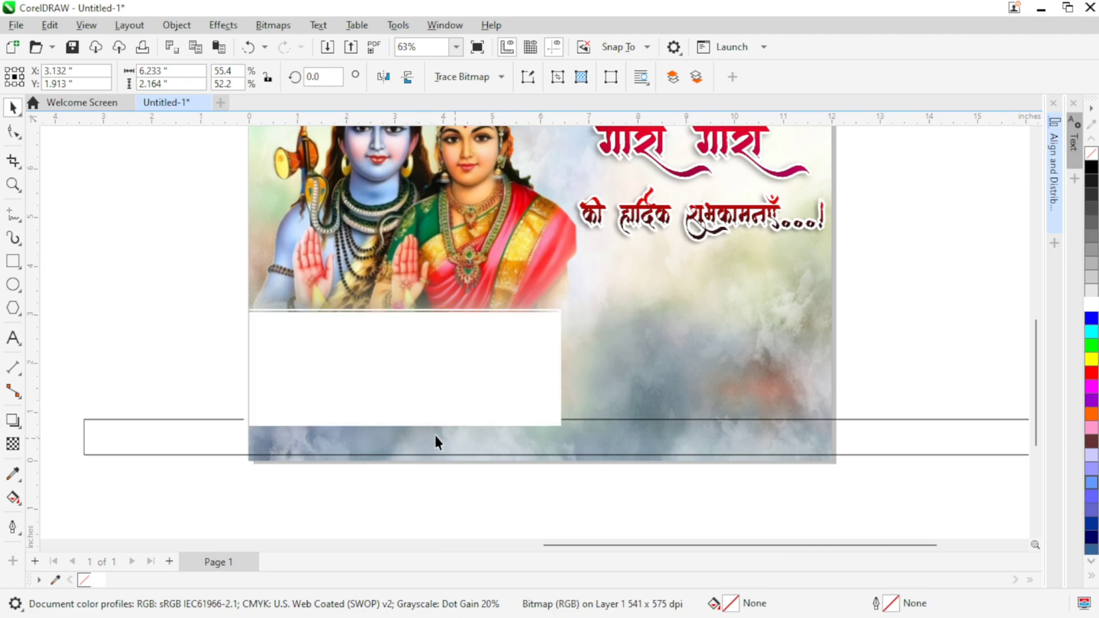
pyautogui.click(473, 504)
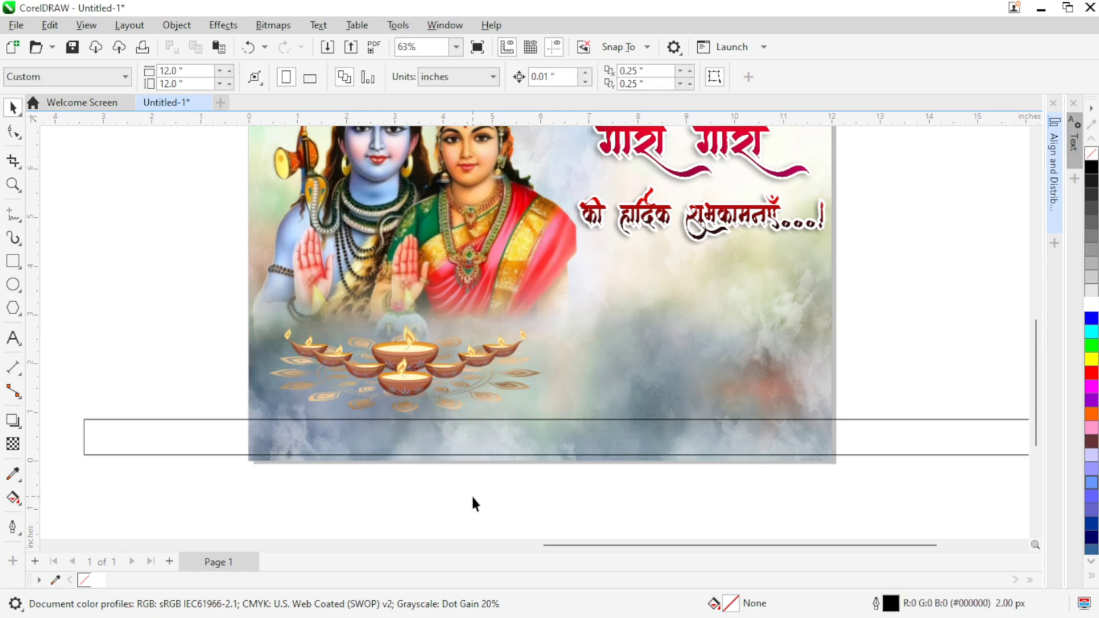
# Step: Fill and outline the bottom rectangle with the blue (R144 G172 B212) sampled from the deity's skin
pyautogui.click(530, 454)
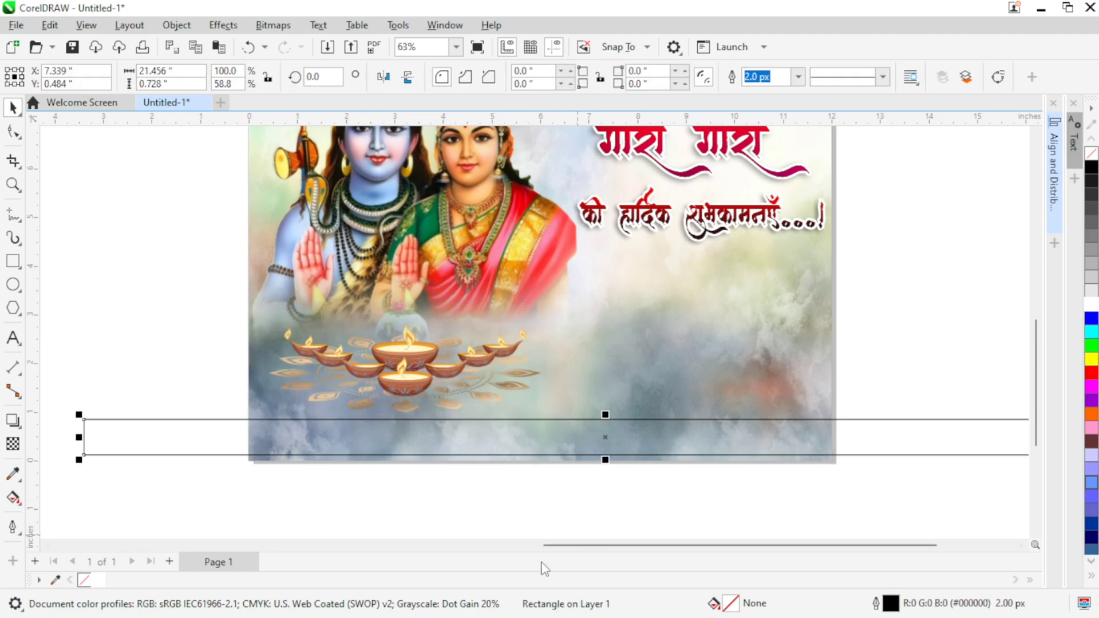
pyautogui.click(55, 580)
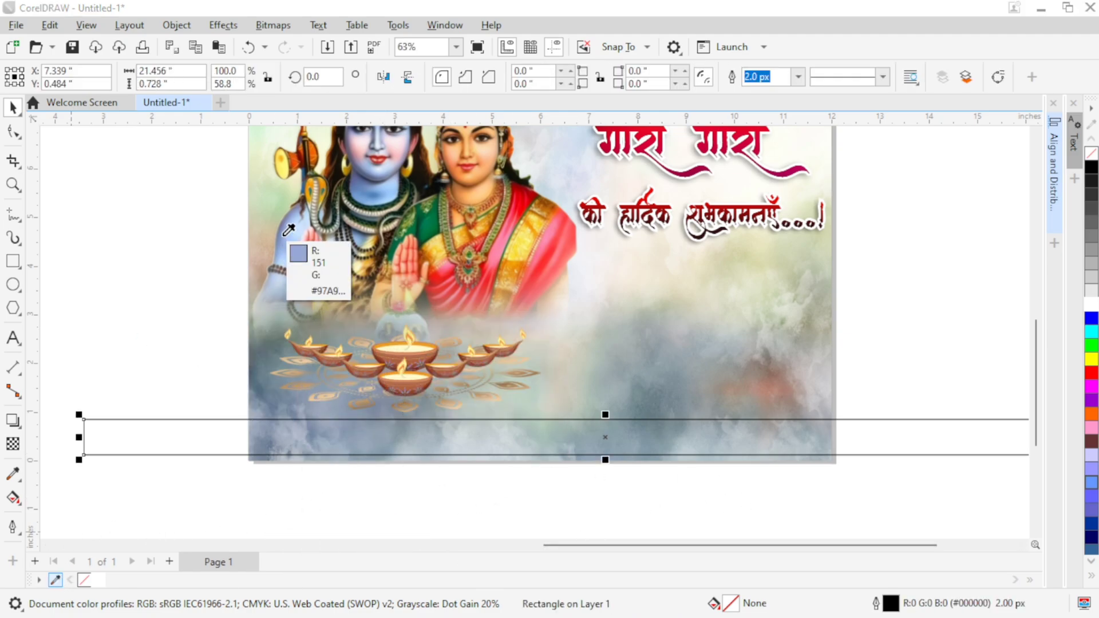
pyautogui.click(111, 580)
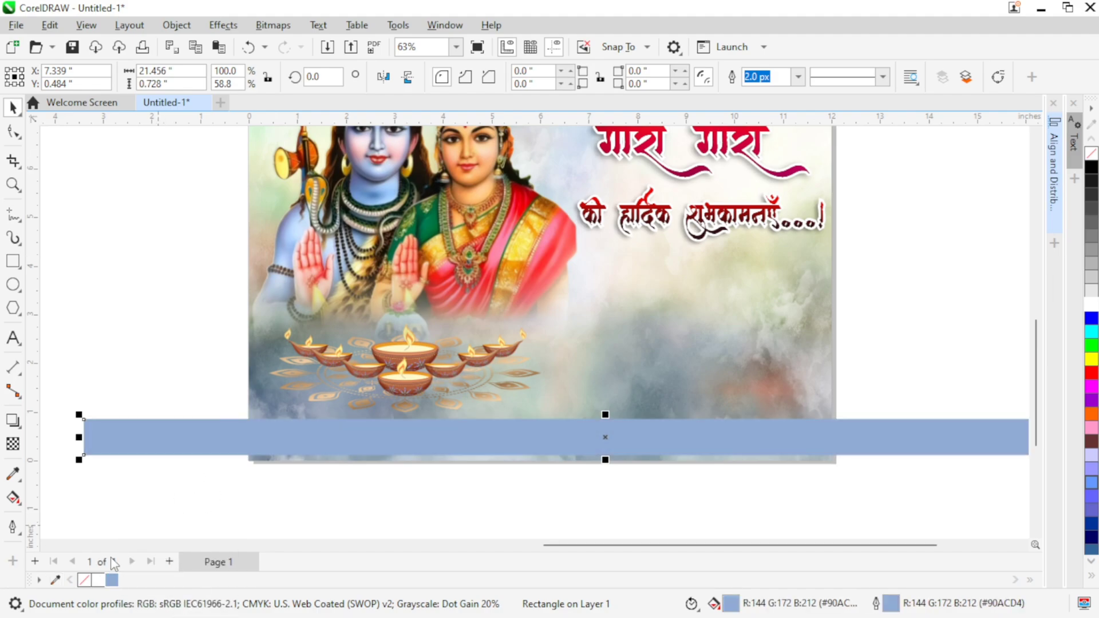
pyautogui.click(233, 444)
# Step: Duplicate the blue strip in place and shorten the copy from its left end to about 15.1 inches wide
pyautogui.rightClick(172, 448)
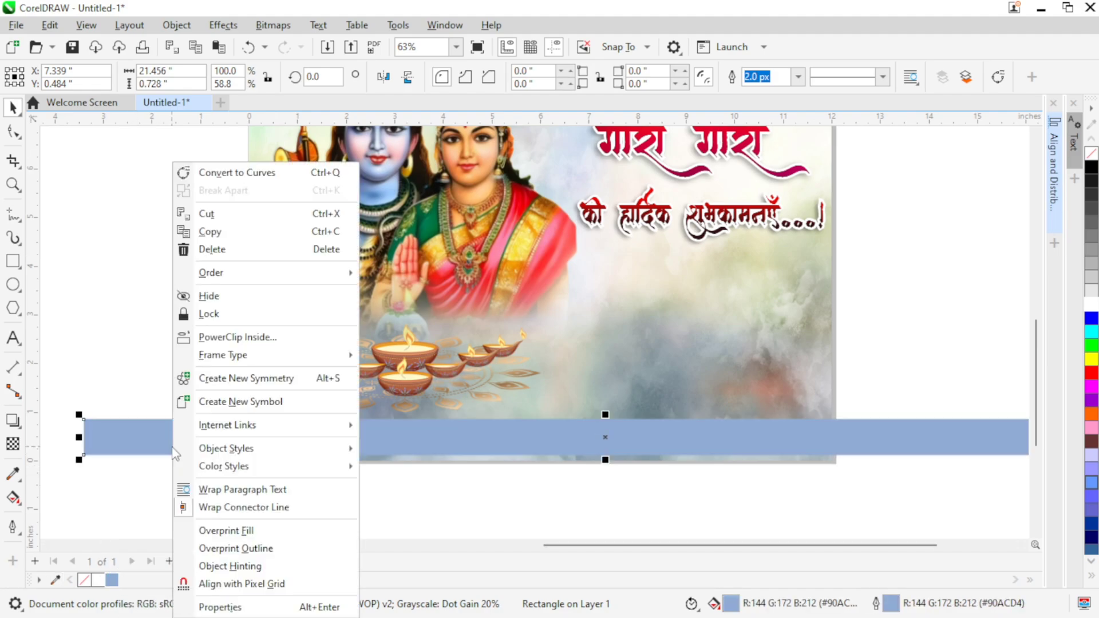
pyautogui.click(210, 231)
pyautogui.rightClick(178, 453)
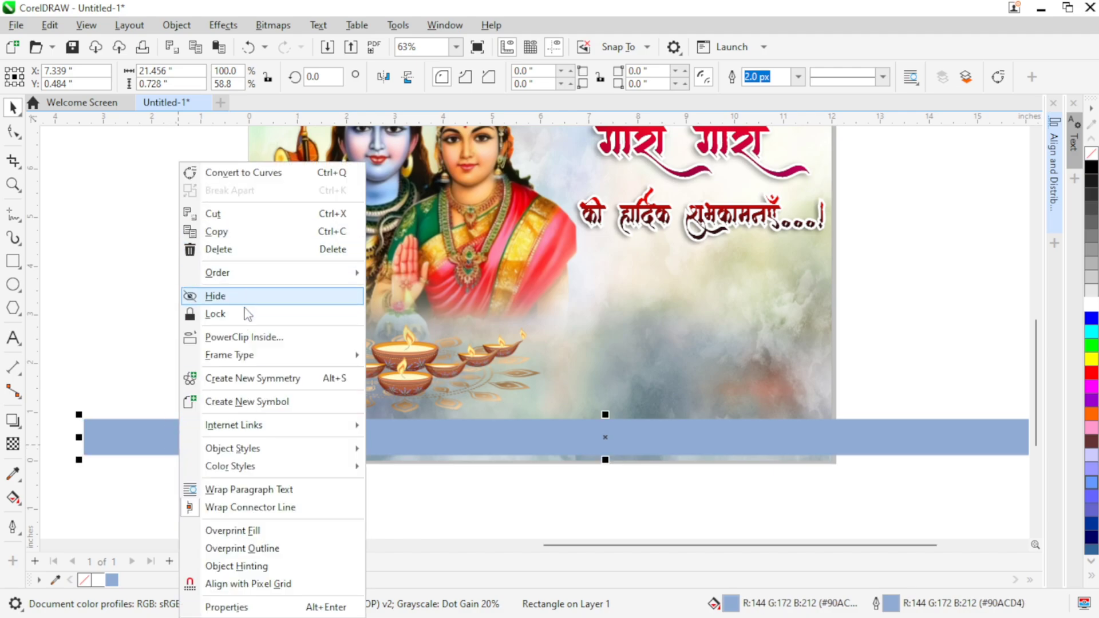
pyautogui.moveTo(229, 273)
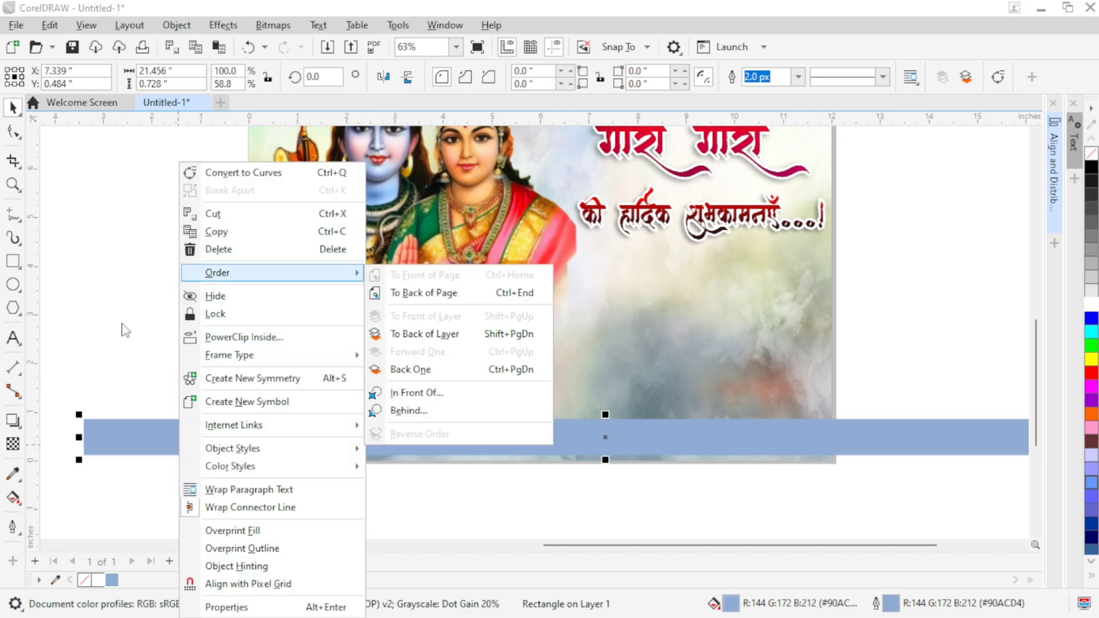
pyautogui.click(124, 330)
pyautogui.click(181, 449)
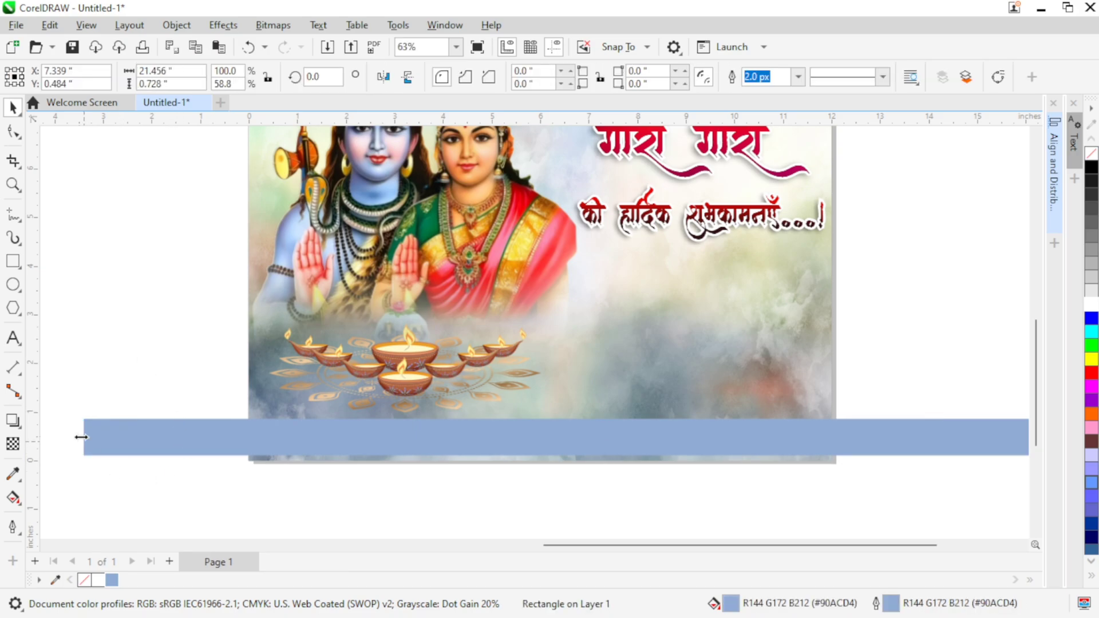
pyautogui.moveTo(81, 437); pyautogui.dragTo(384, 461)
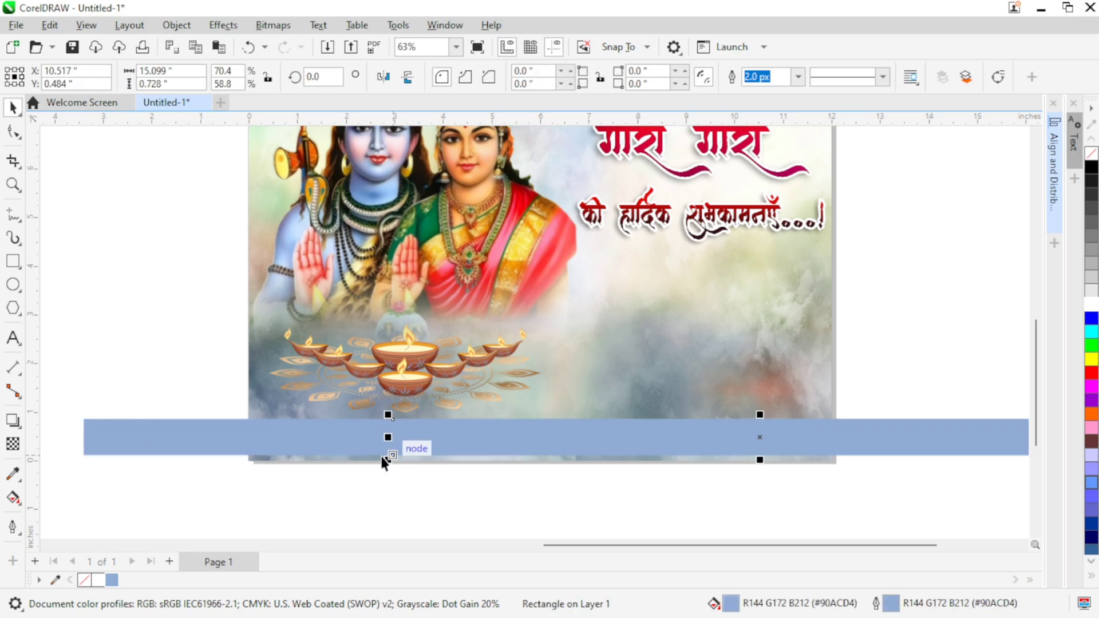
# Step: Convert the shortened strip to curves and slant its left end by shifting the upper corner node to the right
pyautogui.click(998, 77)
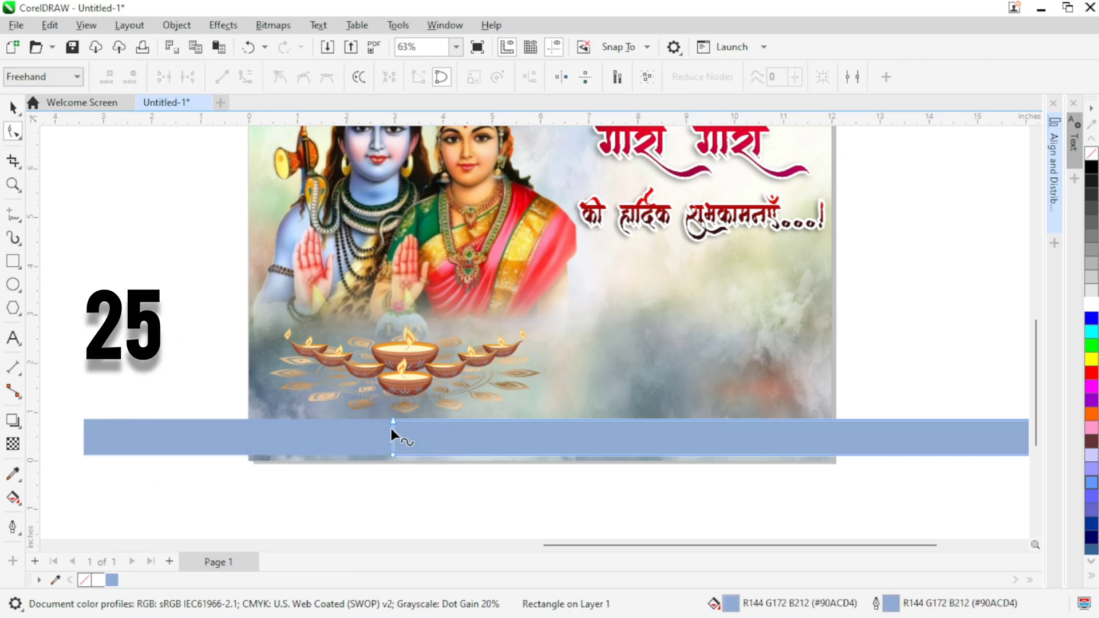
pyautogui.moveTo(393, 420); pyautogui.dragTo(423, 418)
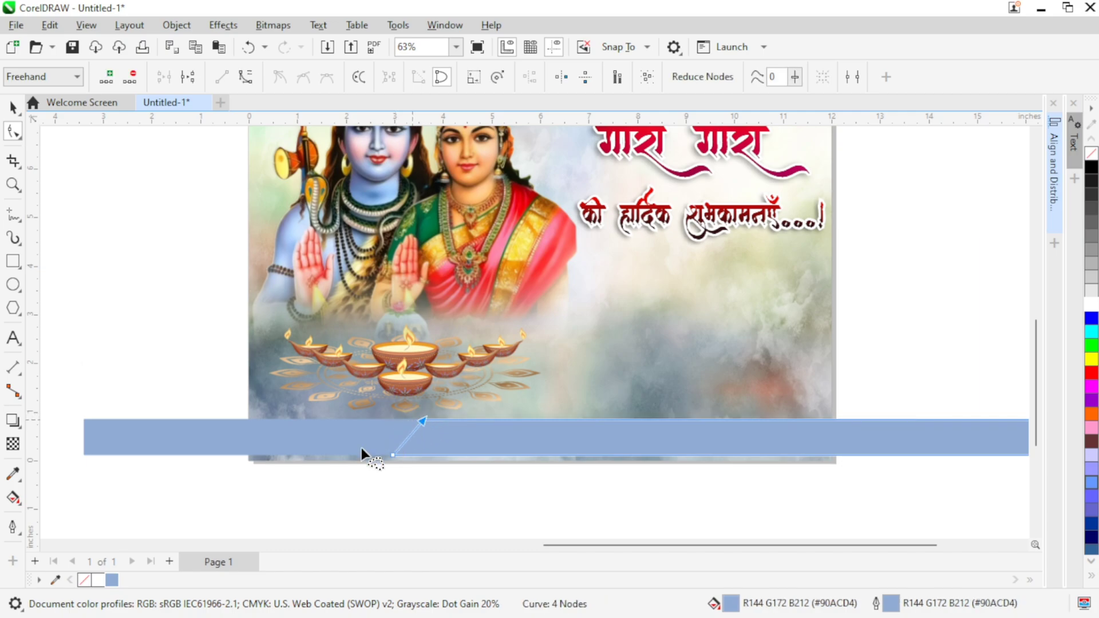
pyautogui.hotkey('ctrl', 'z')
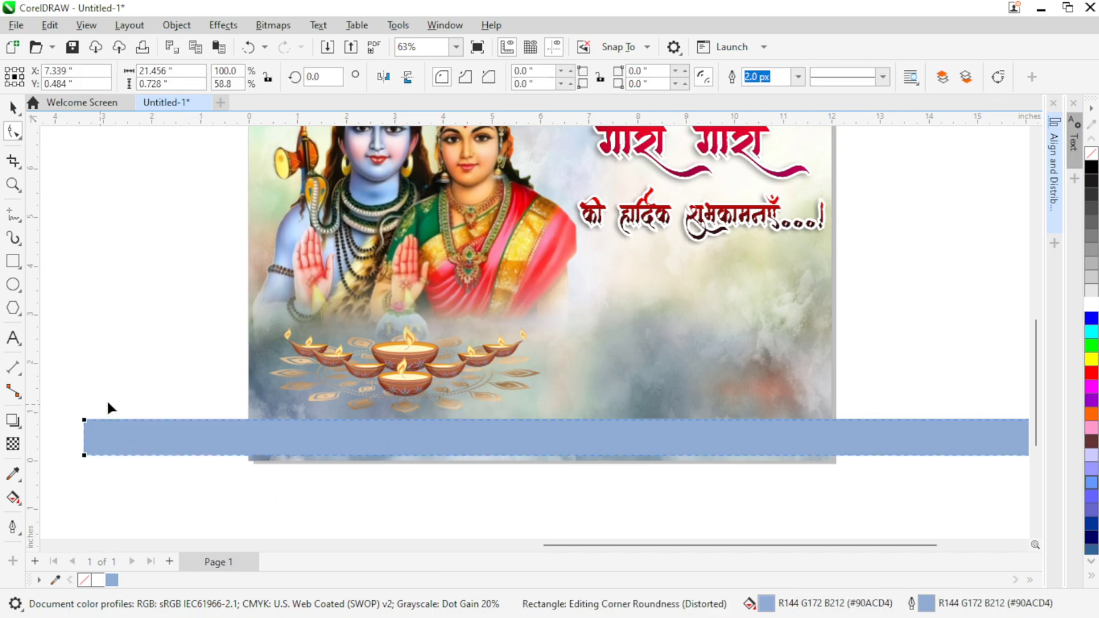
# Step: Convert the full-length strip behind to curves and reshape its left end into a parallel slant starting near the page's left edge
pyautogui.click(995, 81)
pyautogui.moveTo(88, 393); pyautogui.dragTo(286, 421)
pyautogui.click(13, 108)
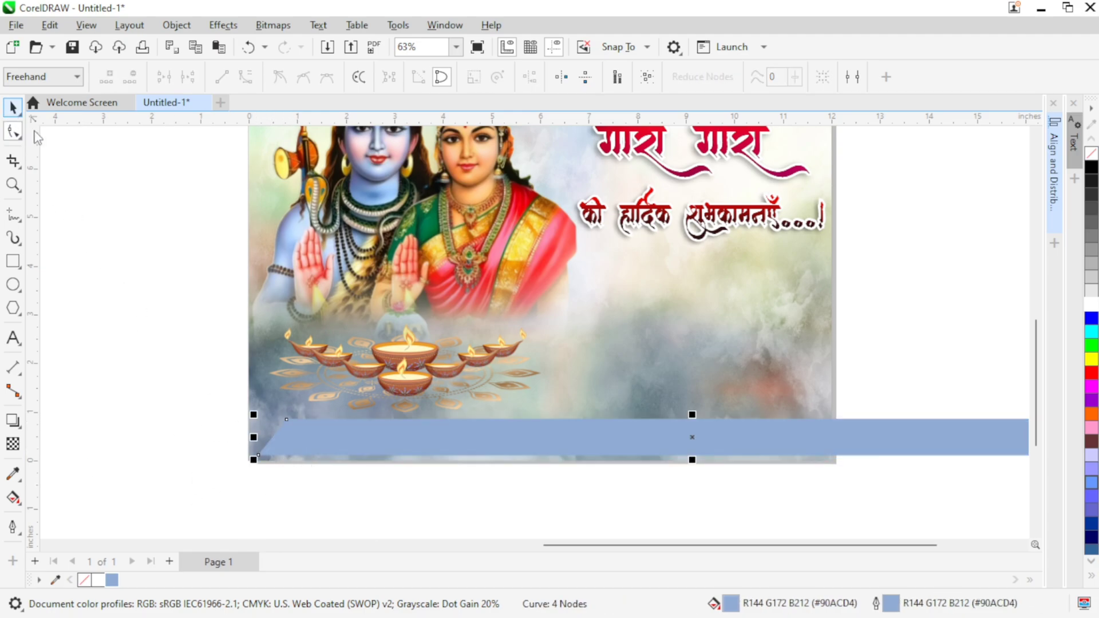
pyautogui.click(86, 332)
# Step: Sample a pale yellow from the deity artwork and fill the rear strip's exposed left section with it
pyautogui.click(55, 580)
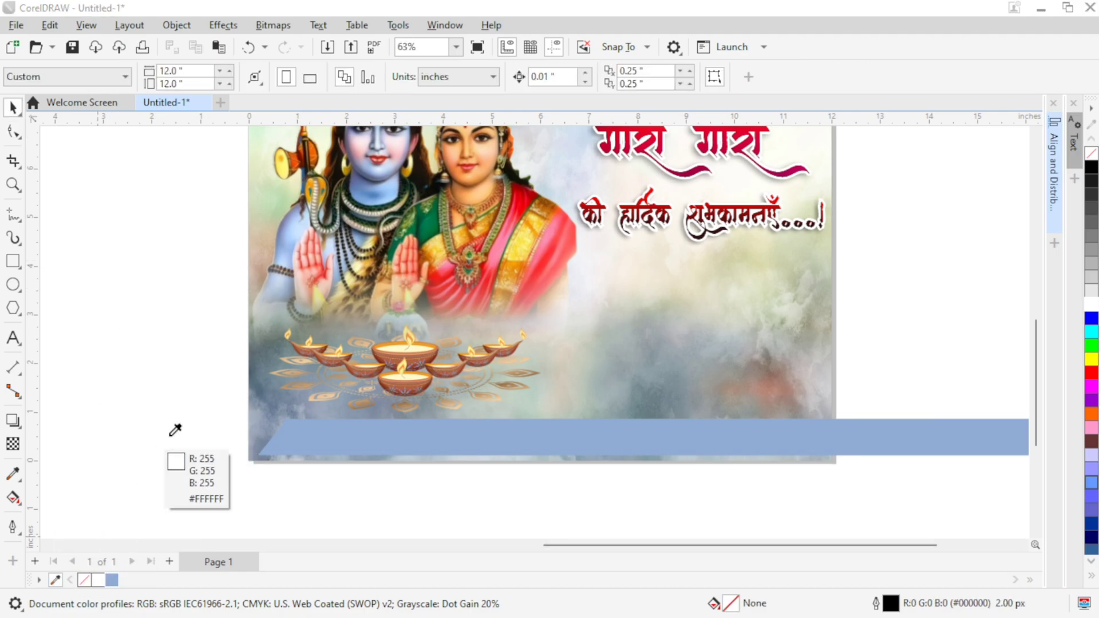
pyautogui.click(317, 296)
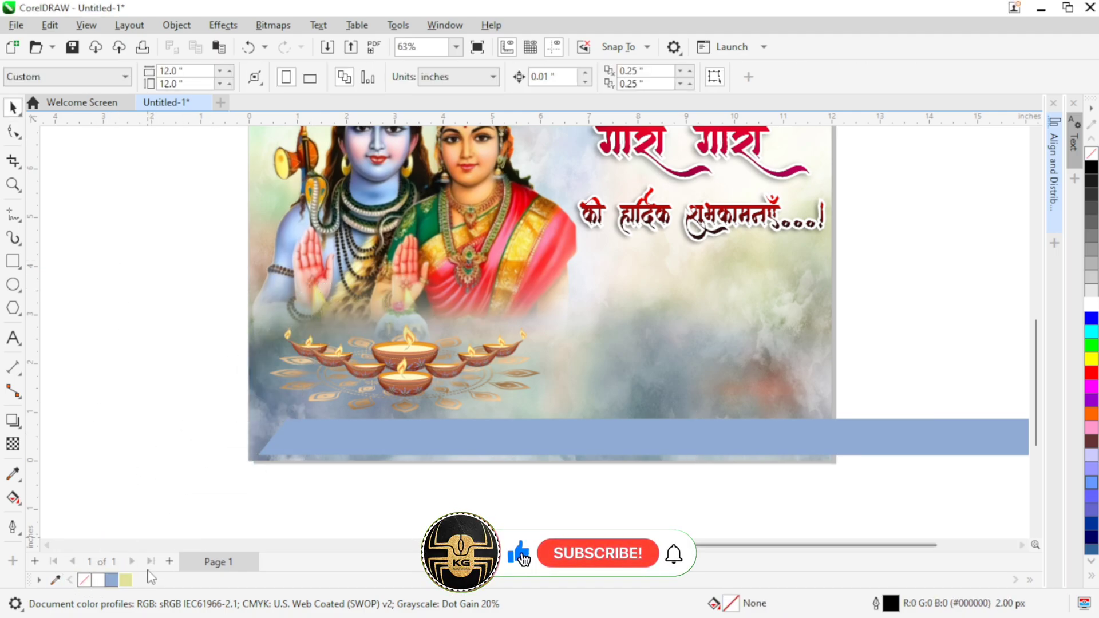
pyautogui.click(126, 582)
pyautogui.click(647, 416)
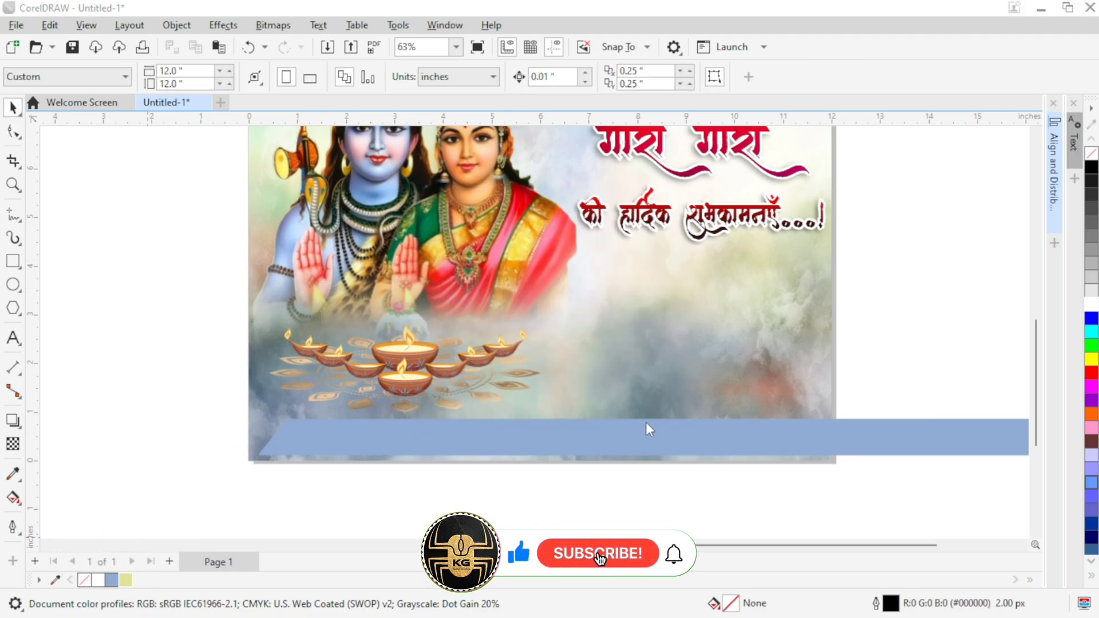
pyautogui.click(289, 446)
pyautogui.click(126, 580)
pyautogui.click(160, 522)
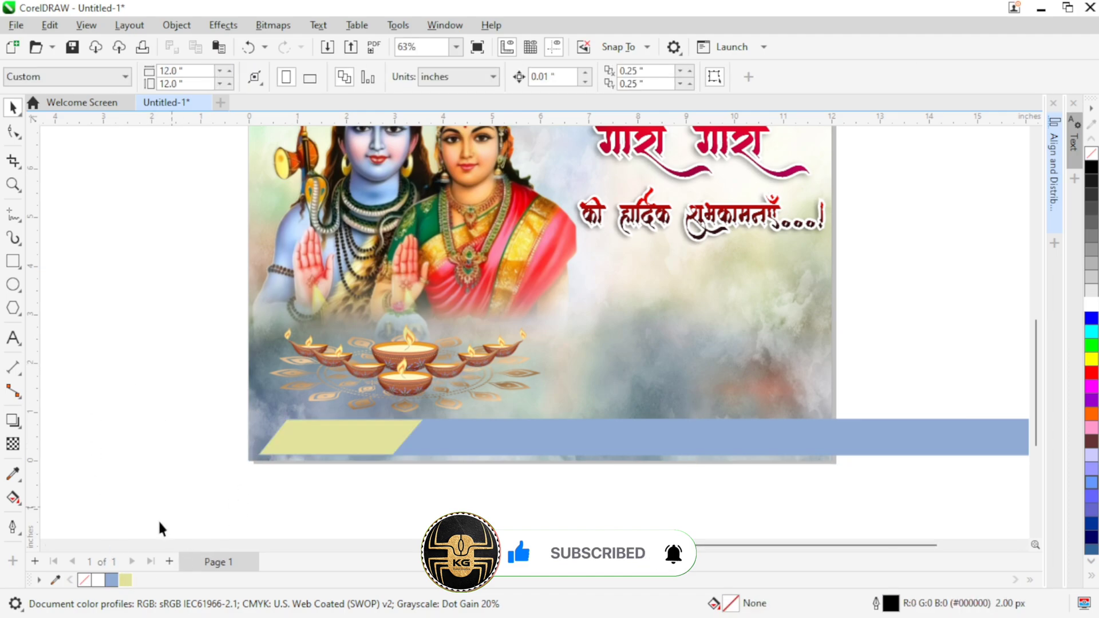
# Step: Give the rear strip an outline in the same sampled pale yellow and deselect it
pyautogui.click(123, 581)
pyautogui.click(654, 413)
pyautogui.click(290, 444)
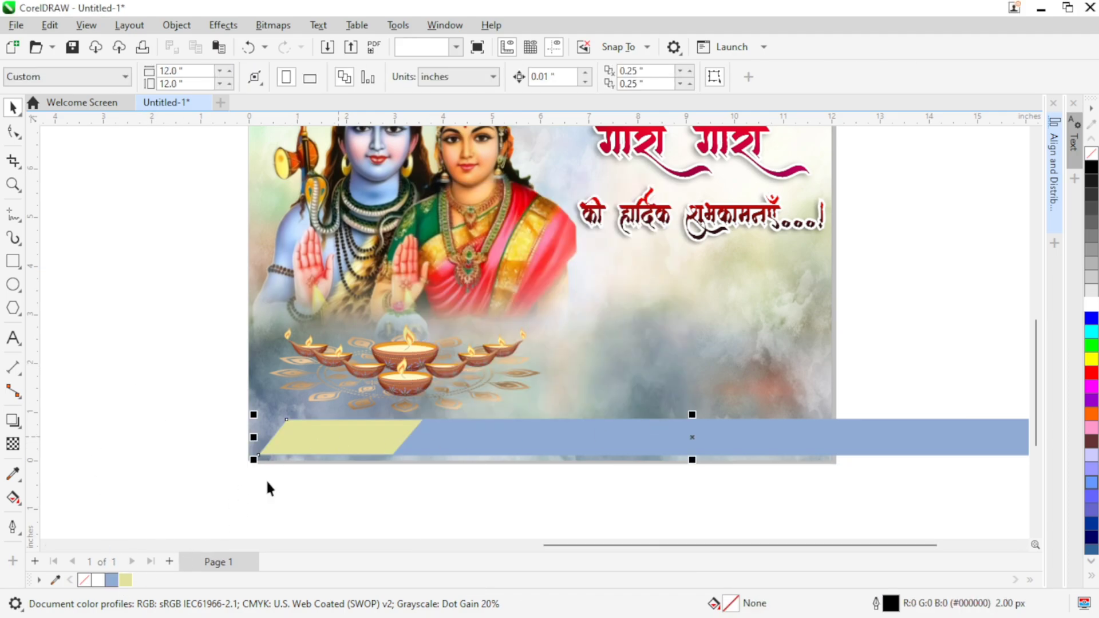
pyautogui.rightClick(126, 581)
pyautogui.click(292, 486)
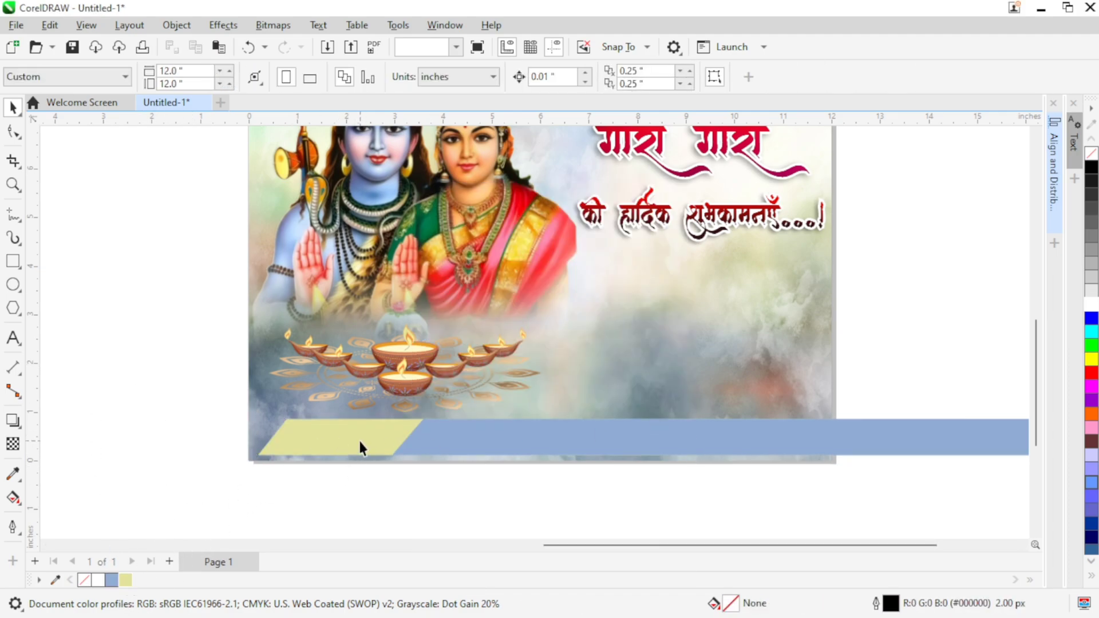
# Step: Shorten the front blue strip from its left end to about 14.8 inches wide and deselect it
pyautogui.click(425, 446)
pyautogui.moveTo(386, 437); pyautogui.dragTo(404, 437)
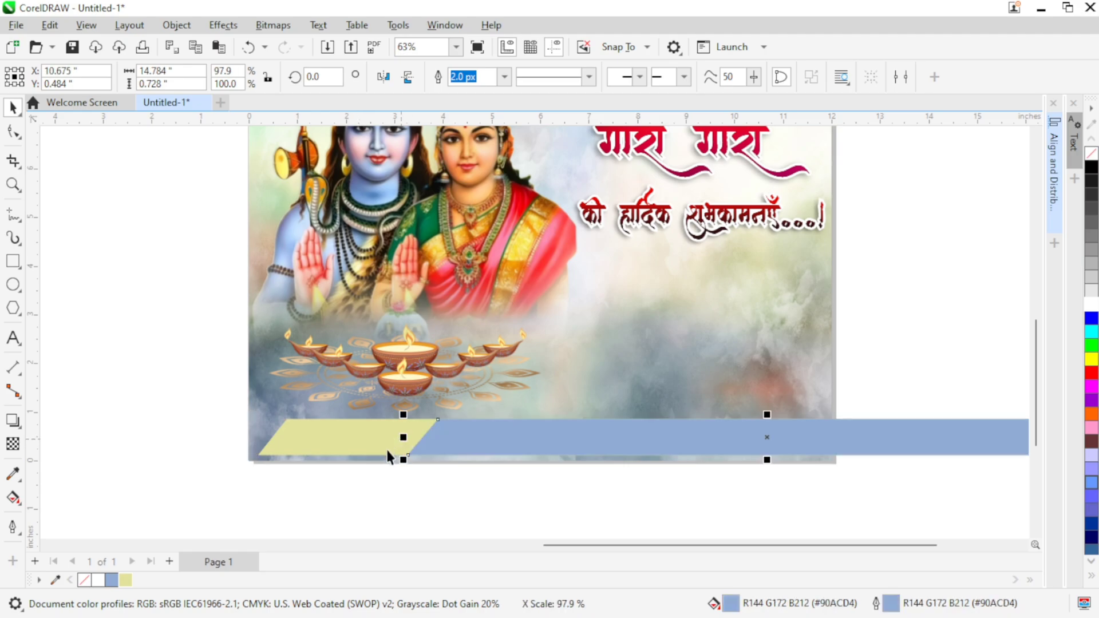
pyautogui.click(201, 416)
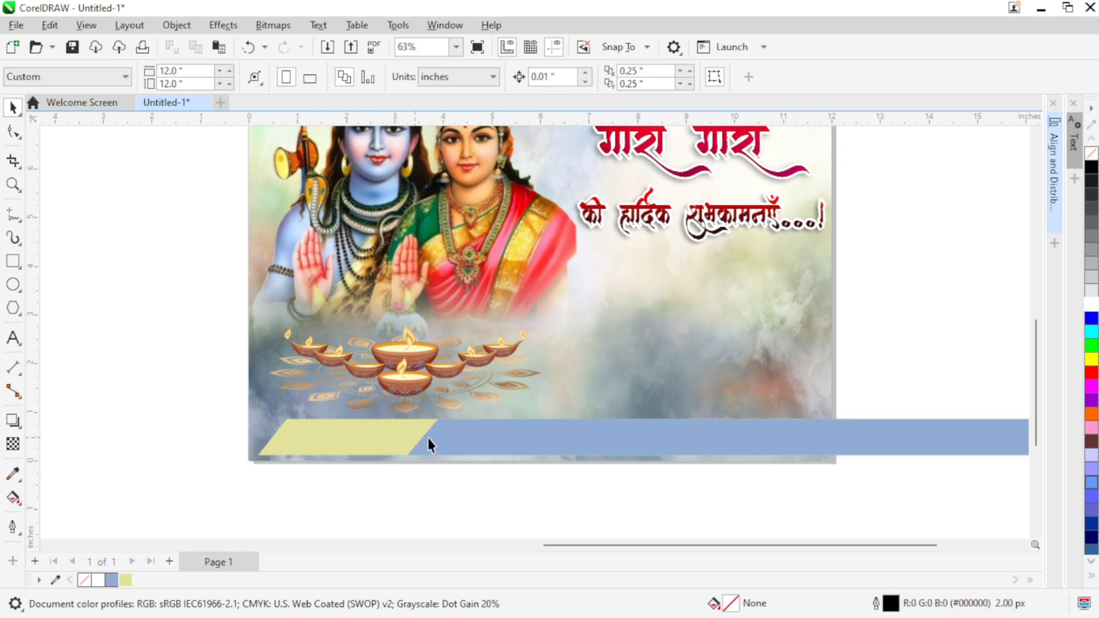
# Step: Add the text शुभेच्छुक: in AMS Manthan at 24 pt below the strip
pyautogui.scroll(1, 314, 450)
pyautogui.click(315, 462)
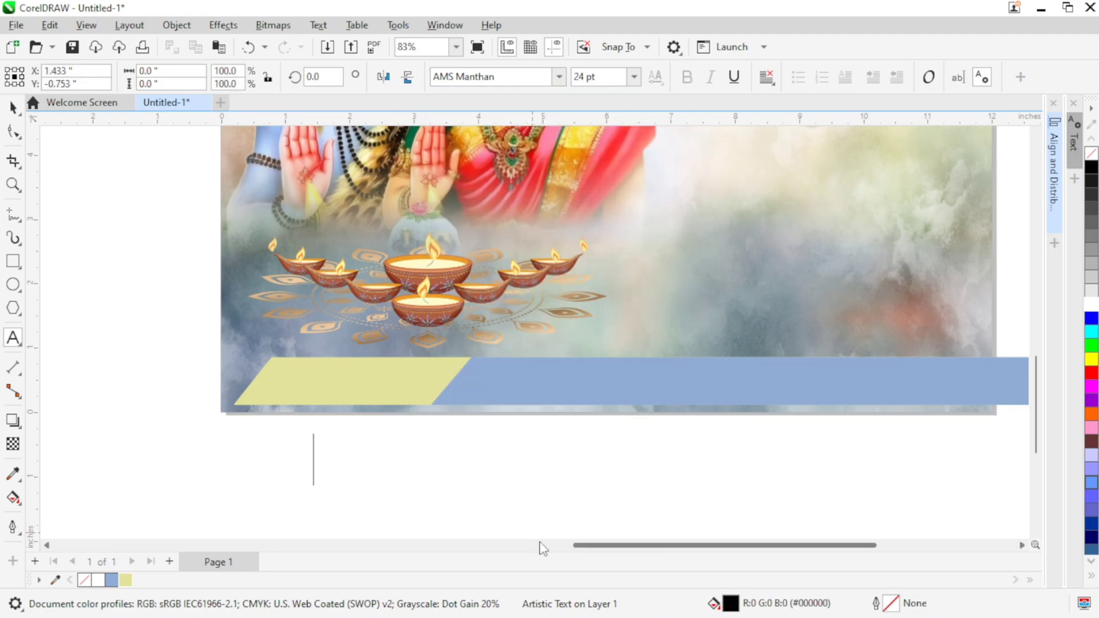
pyautogui.write('SauB')
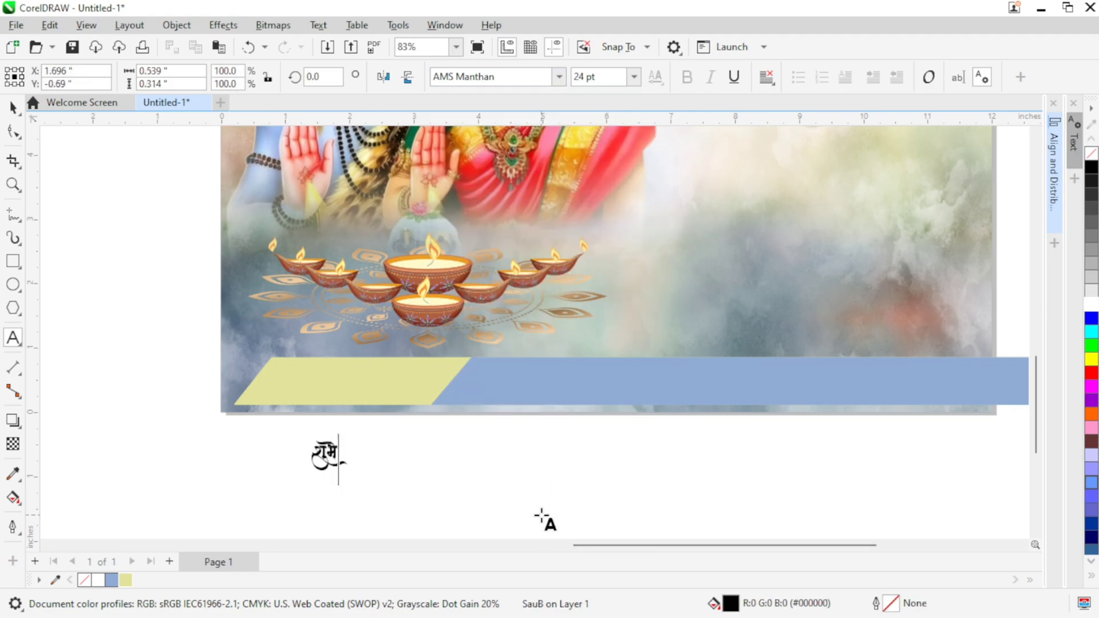
pyautogui.write('aecCuk:')
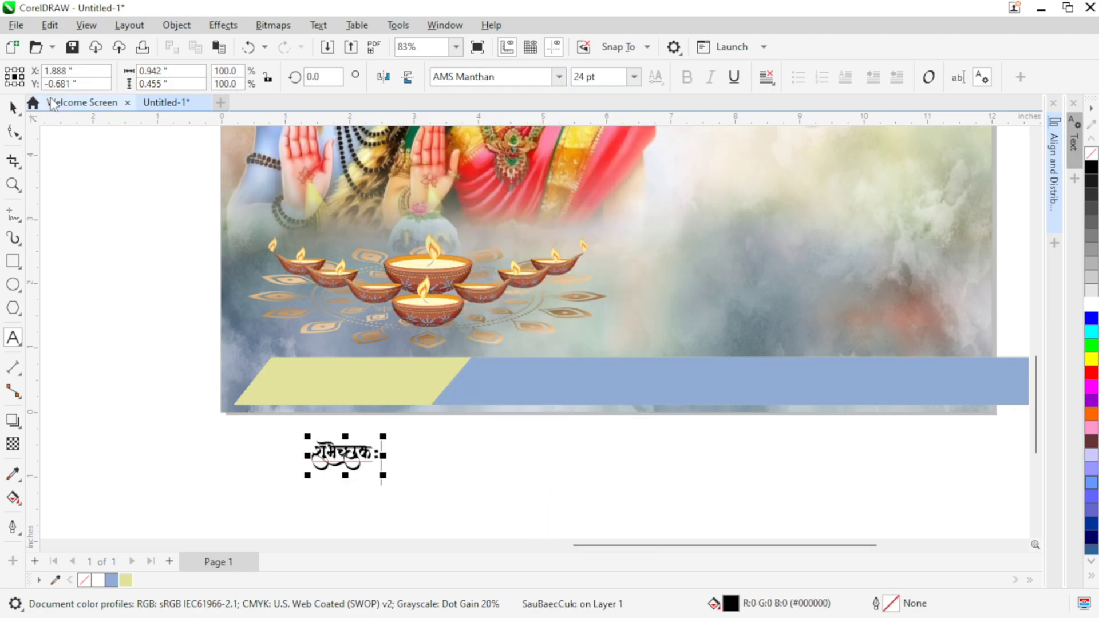
pyautogui.click(13, 107)
# Step: Duplicate the शुभेच्छुक: text to its right and replace the copy's wording with युवा ब्रिगेड गणेश उत्सव मंडल
pyautogui.click(364, 458)
pyautogui.moveTo(364, 460); pyautogui.dragTo(447, 460)
pyautogui.rightClick(446, 461)
pyautogui.press('F8')
pyautogui.hotkey('ctrl', 'a')
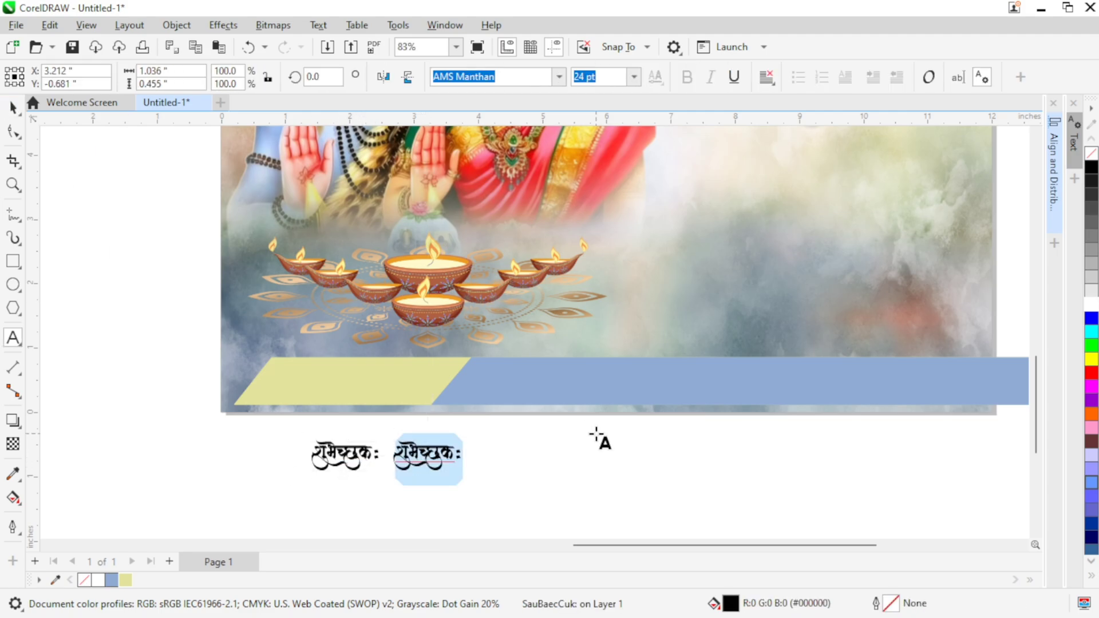
pyautogui.write('Y')
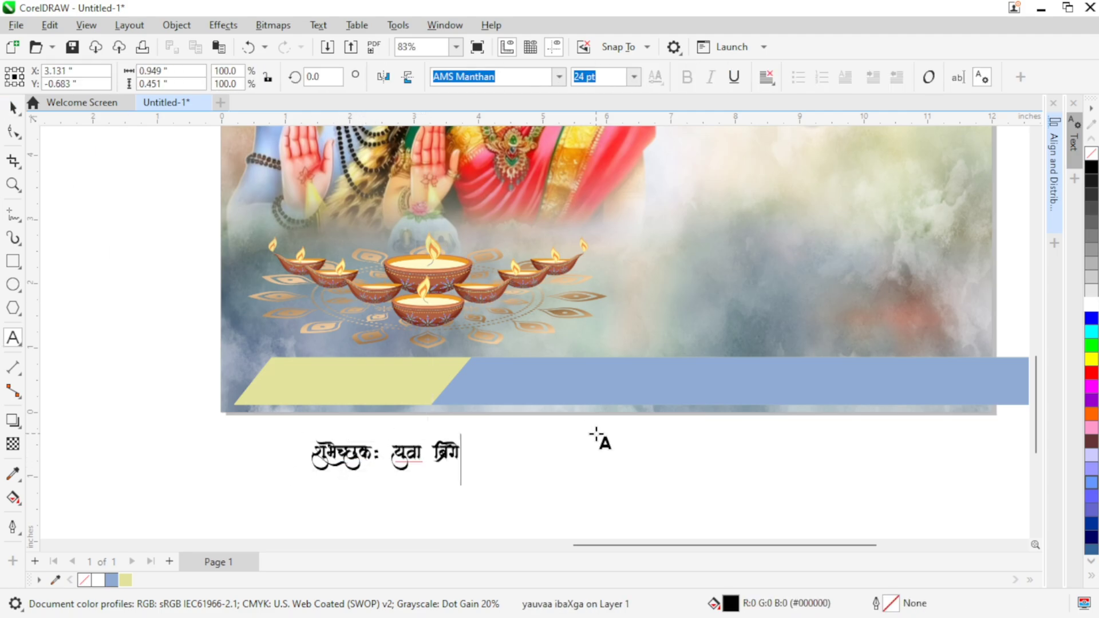
pyautogui.write('N')
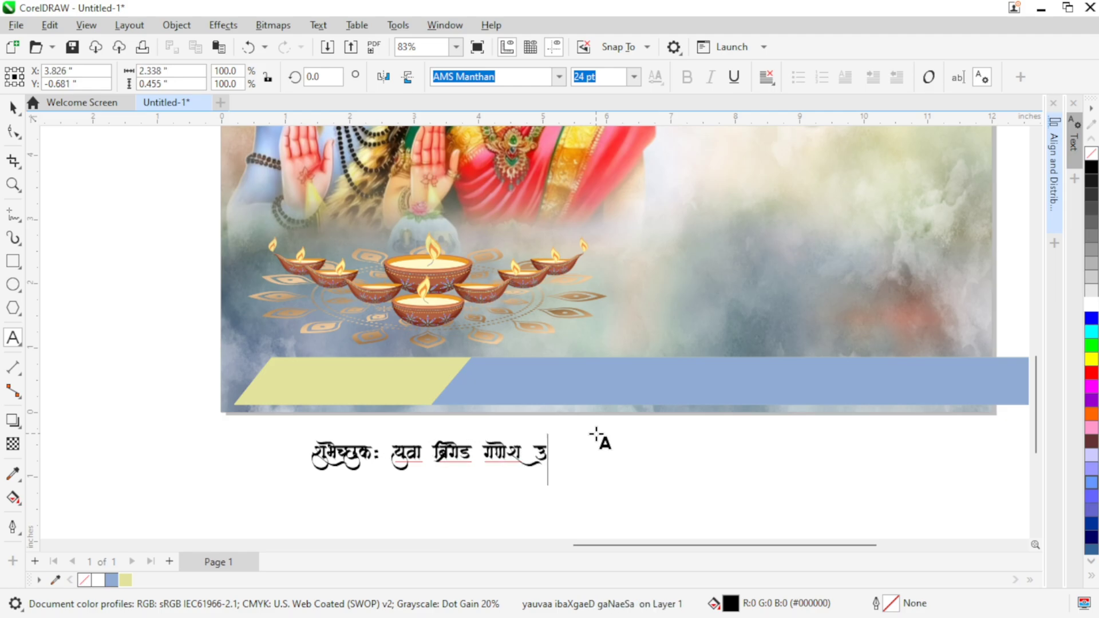
pyautogui.write('s')
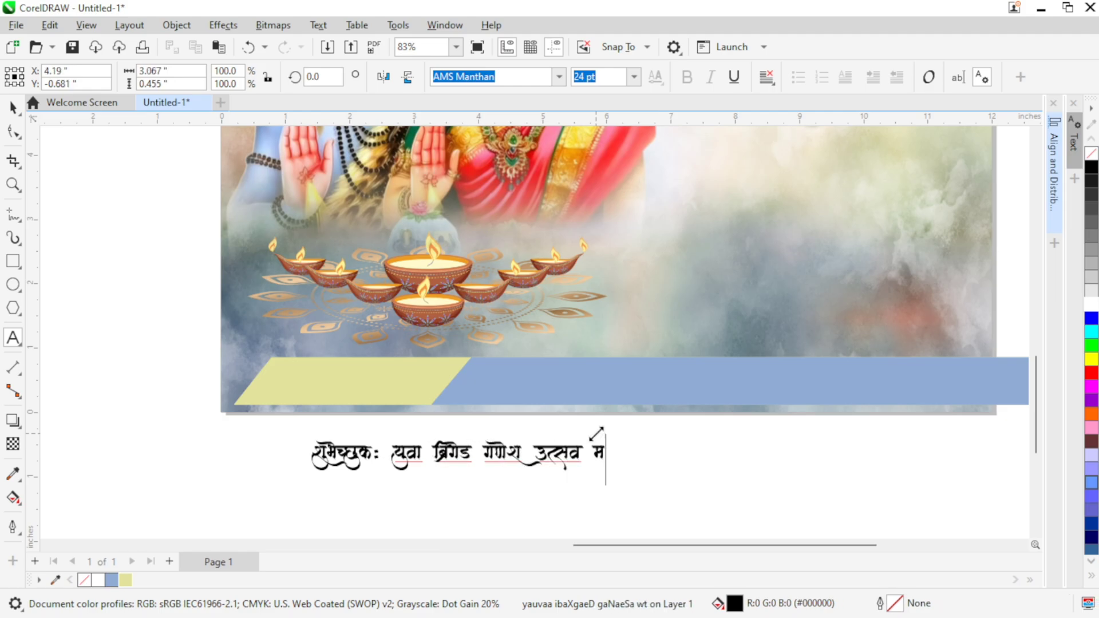
pyautogui.write('Mla')
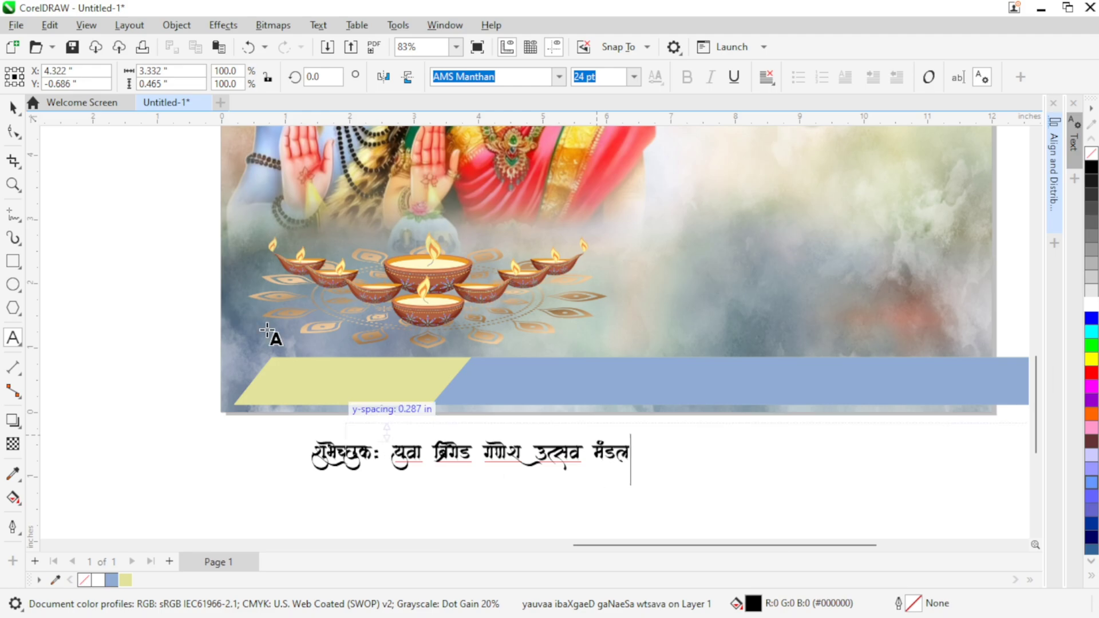
pyautogui.click(140, 403)
# Step: Move both text objects up onto the bottom strip and enlarge them together to about 29.2 pt
pyautogui.click(13, 108)
pyautogui.moveTo(196, 405); pyautogui.dragTo(663, 497)
pyautogui.moveTo(468, 453); pyautogui.dragTo(552, 383)
pyautogui.click(465, 427)
pyautogui.click(379, 385)
pyautogui.moveTo(163, 341); pyautogui.dragTo(739, 415)
pyautogui.moveTo(722, 401); pyautogui.dragTo(768, 419)
# Step: Extend the blue strip leftward to narrow the yellow section, and position शुभेच्छुक: on the yellow and the group's name on the blue
pyautogui.moveTo(332, 380); pyautogui.dragTo(350, 380)
pyautogui.click(453, 398)
pyautogui.moveTo(427, 381); pyautogui.dragTo(381, 383)
pyautogui.moveTo(338, 384); pyautogui.dragTo(346, 383)
pyautogui.moveTo(608, 379); pyautogui.dragTo(566, 380)
pyautogui.moveTo(131, 346); pyautogui.dragTo(790, 441)
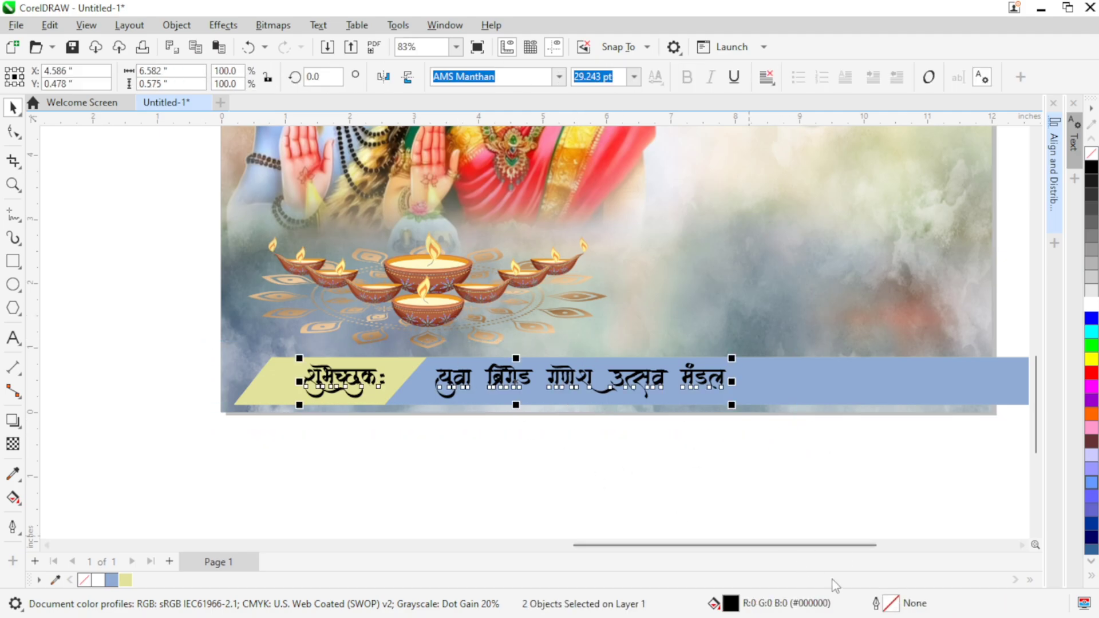
pyautogui.moveTo(543, 468); pyautogui.dragTo(375, 458)
pyautogui.click(544, 457)
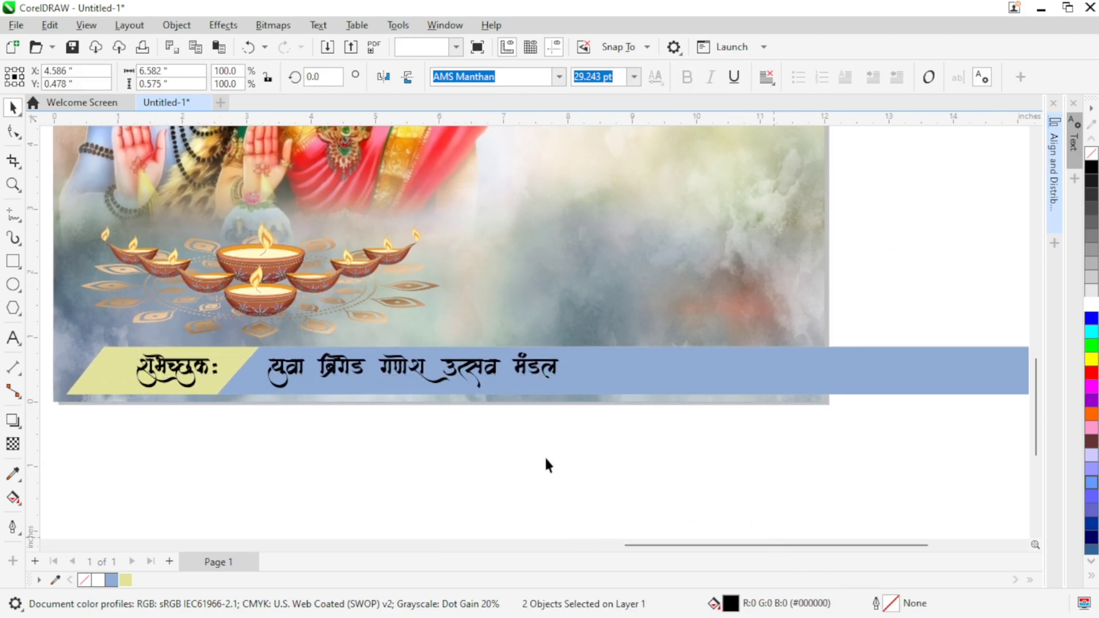
# Step: Give शुभेच्छुक: and the group's name on the strip a 5 px outline
pyautogui.moveTo(113, 440); pyautogui.dragTo(615, 338)
pyautogui.doubleClick(896, 606)
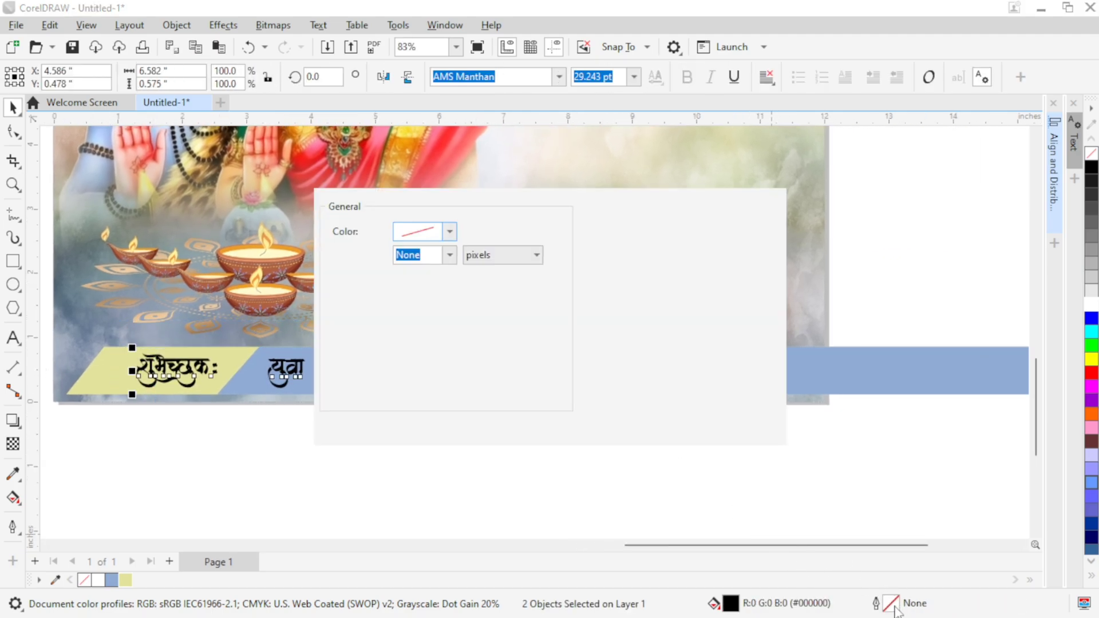
pyautogui.click(450, 256)
pyautogui.click(436, 381)
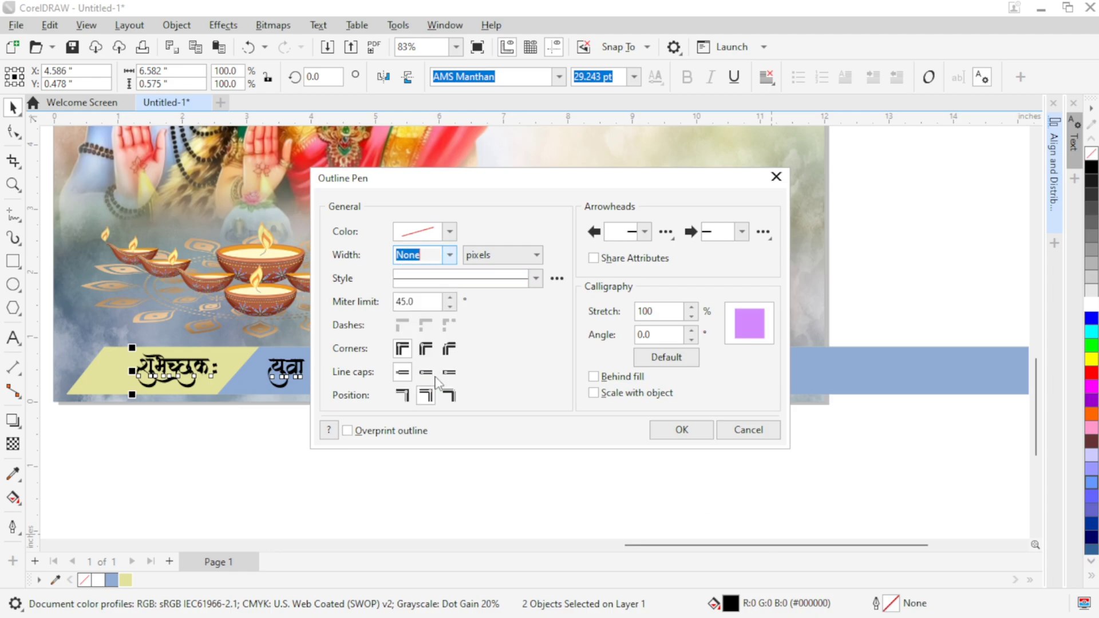
pyautogui.click(450, 256)
pyautogui.click(427, 369)
pyautogui.click(403, 403)
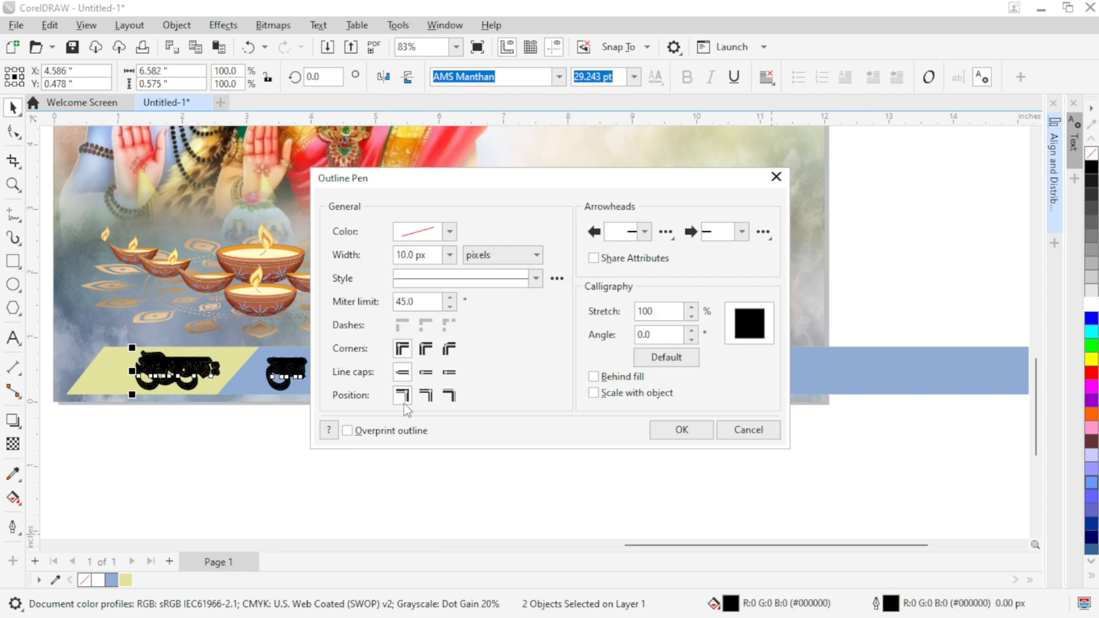
pyautogui.click(450, 256)
pyautogui.click(423, 356)
pyautogui.click(450, 255)
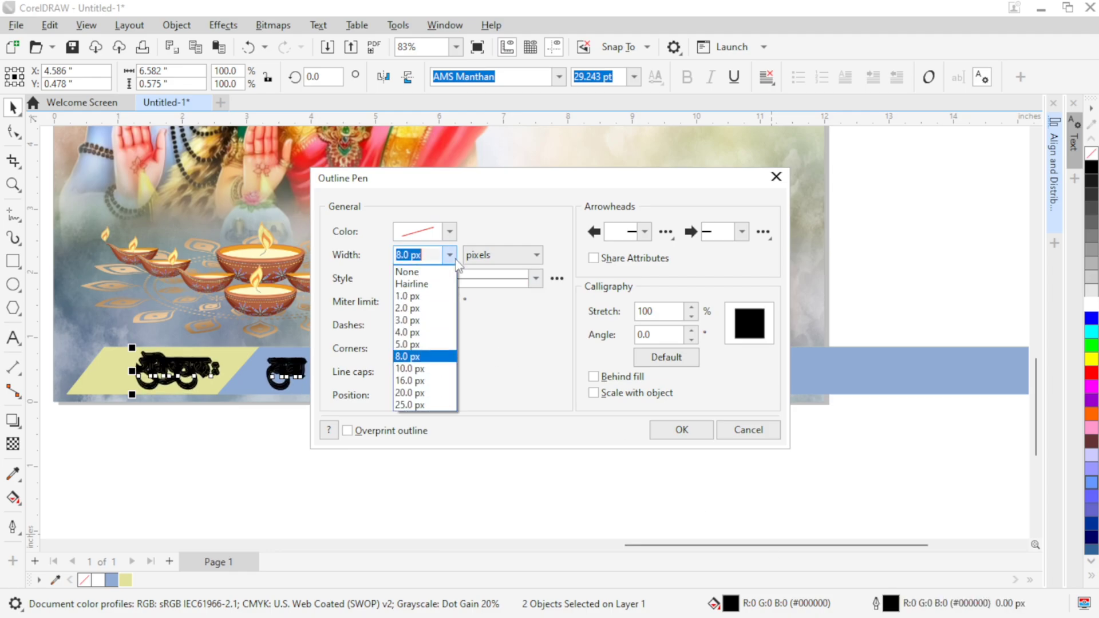
pyautogui.click(424, 344)
pyautogui.click(681, 430)
# Step: Make both strip texts white in fill and outline, and add a soft drop shadow just below them
pyautogui.hscroll(-3, 316, 422)
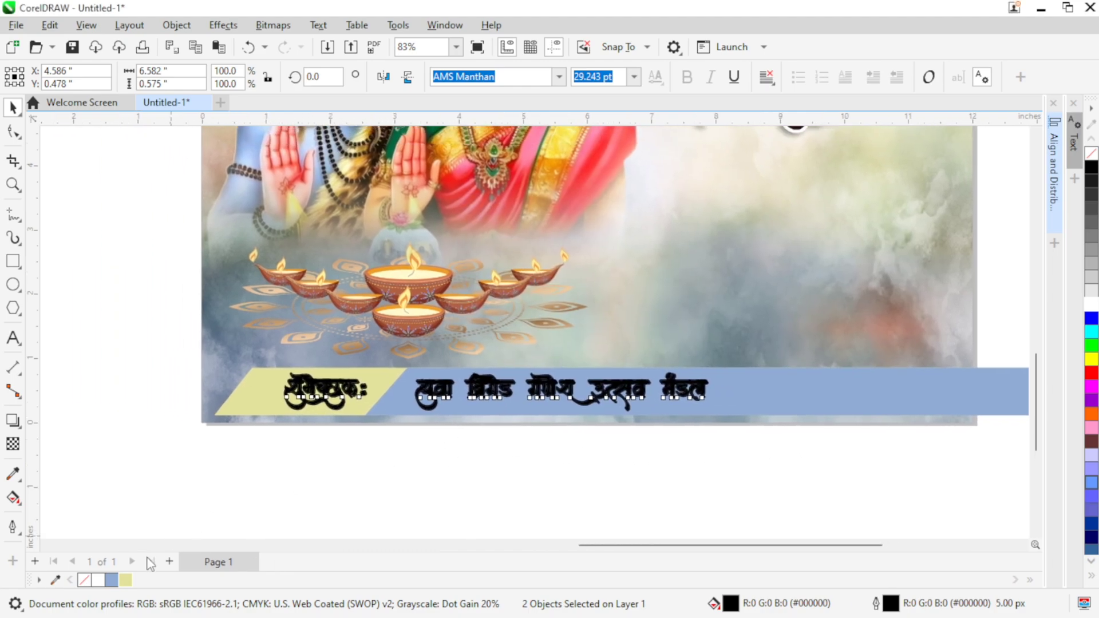
pyautogui.click(98, 580)
pyautogui.rightClick(98, 580)
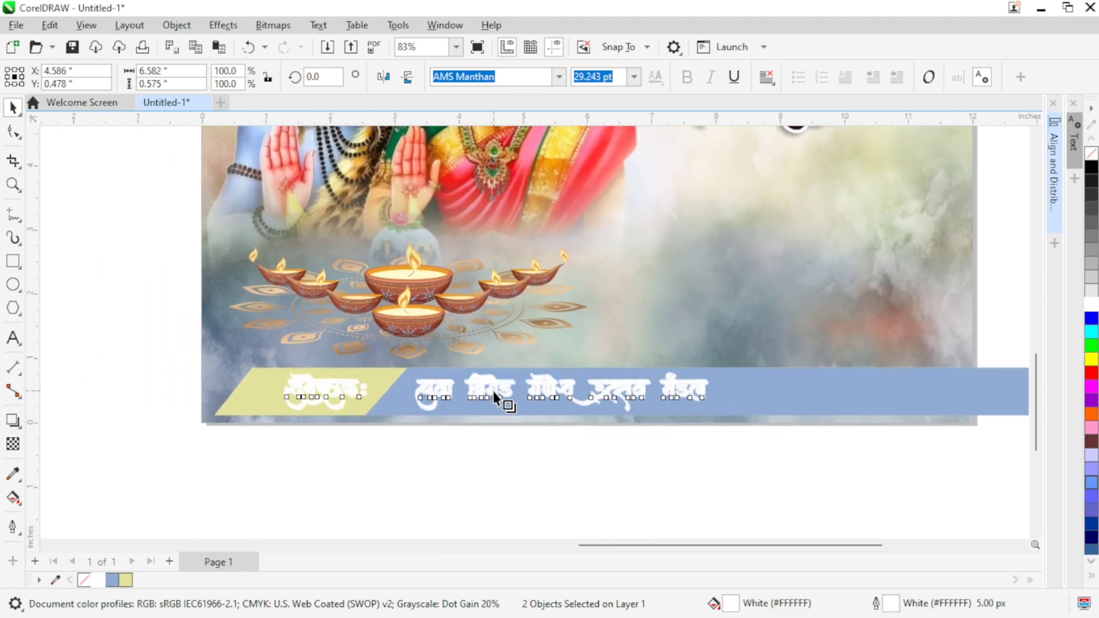
pyautogui.moveTo(493, 390); pyautogui.dragTo(497, 414)
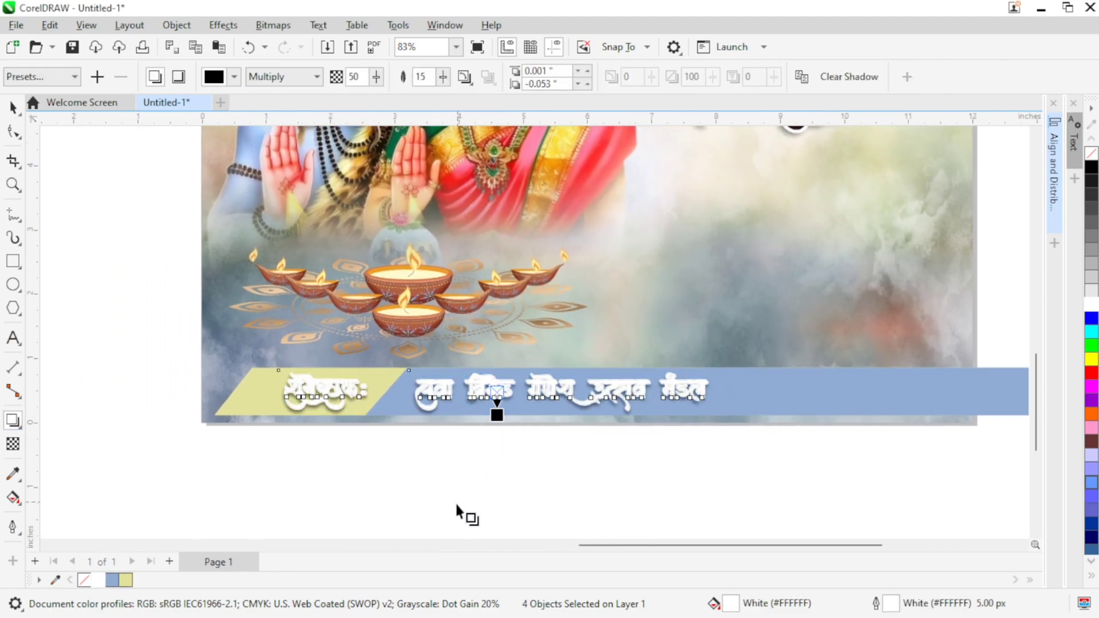
pyautogui.click(13, 108)
# Step: Paste the plain black copies of both strip texts in place over the white outlined versions
pyautogui.click(258, 473)
pyautogui.moveTo(305, 461); pyautogui.dragTo(245, 457)
pyautogui.hotkey('ctrl', 'v')
pyautogui.click(219, 454)
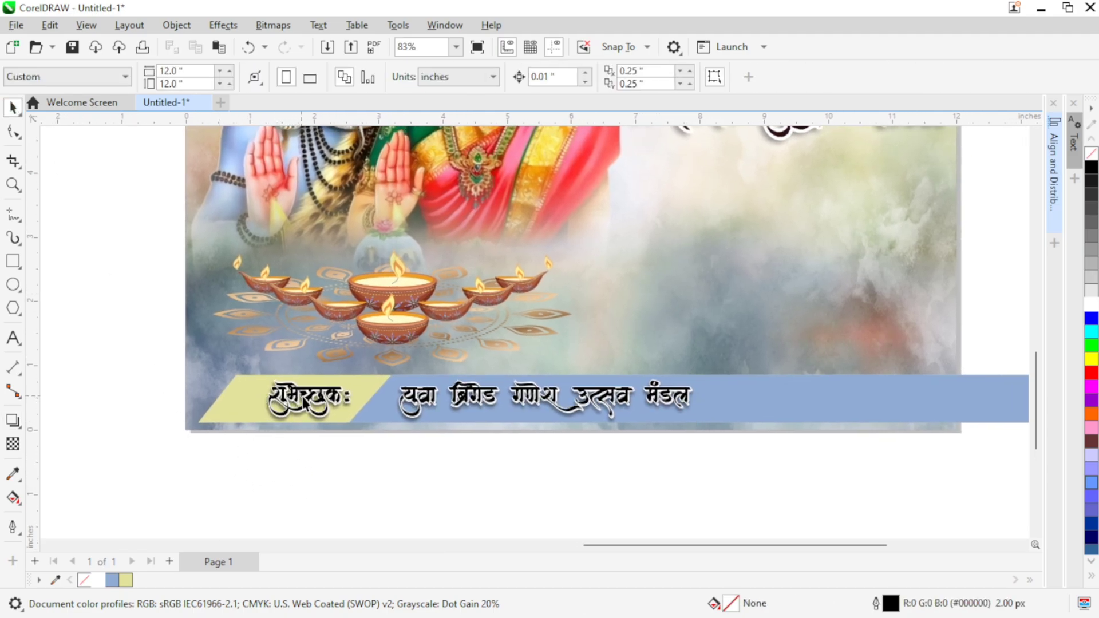
# Step: Fill शुभेच्छुक: with dark navy blue and युवा ब्रिगेड गणेश उत्सव मंडल with red
pyautogui.click(304, 402)
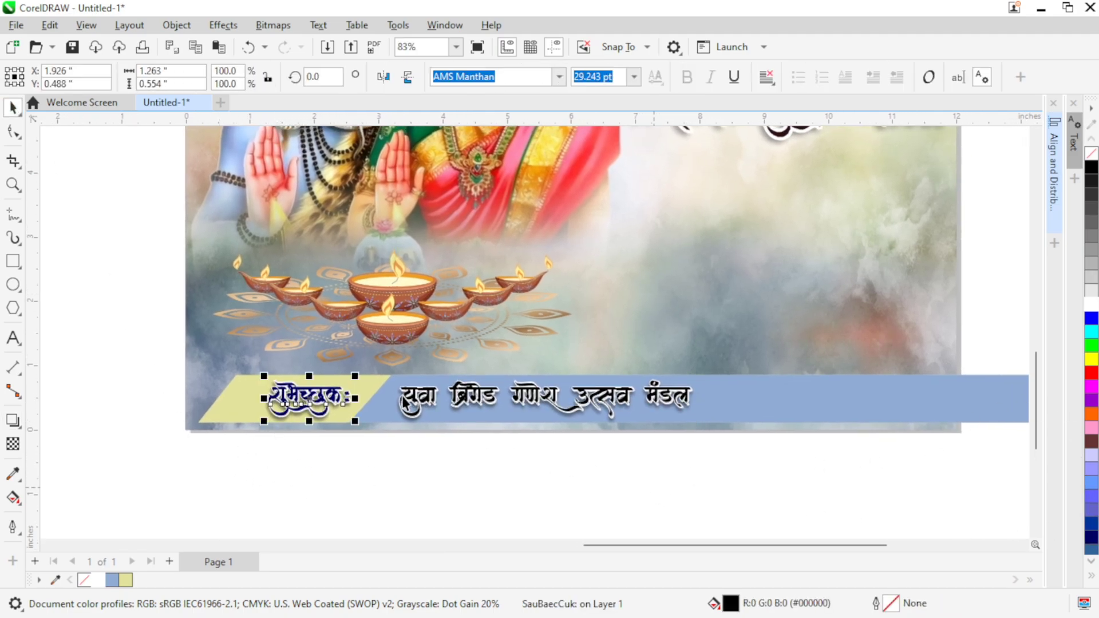
pyautogui.click(430, 397)
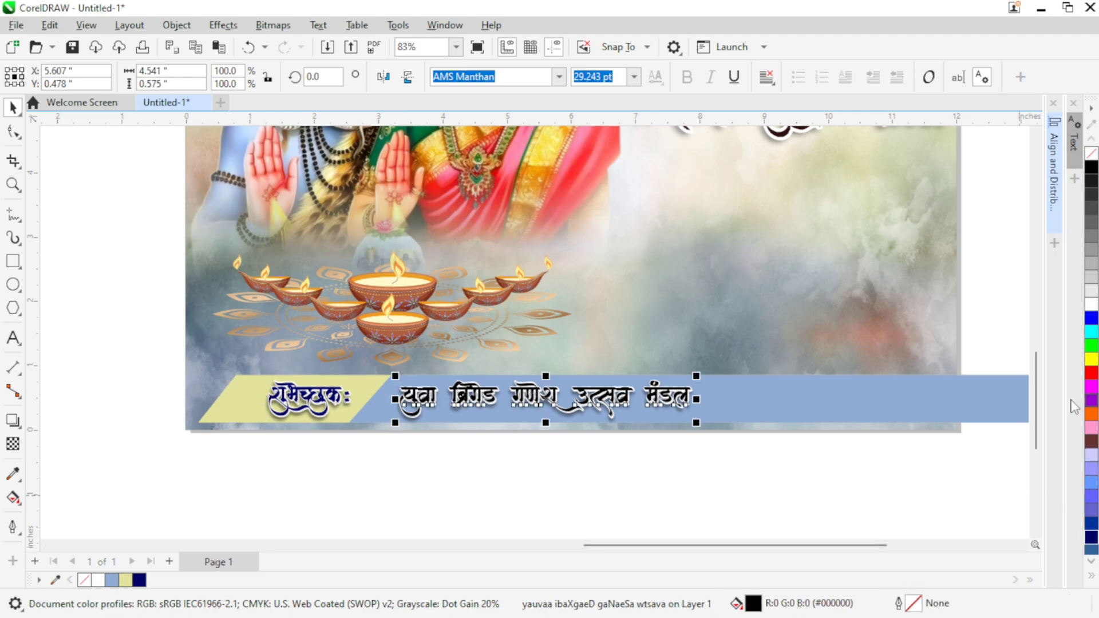
pyautogui.click(1092, 373)
pyautogui.click(726, 483)
pyautogui.scroll(-2, 569, 452)
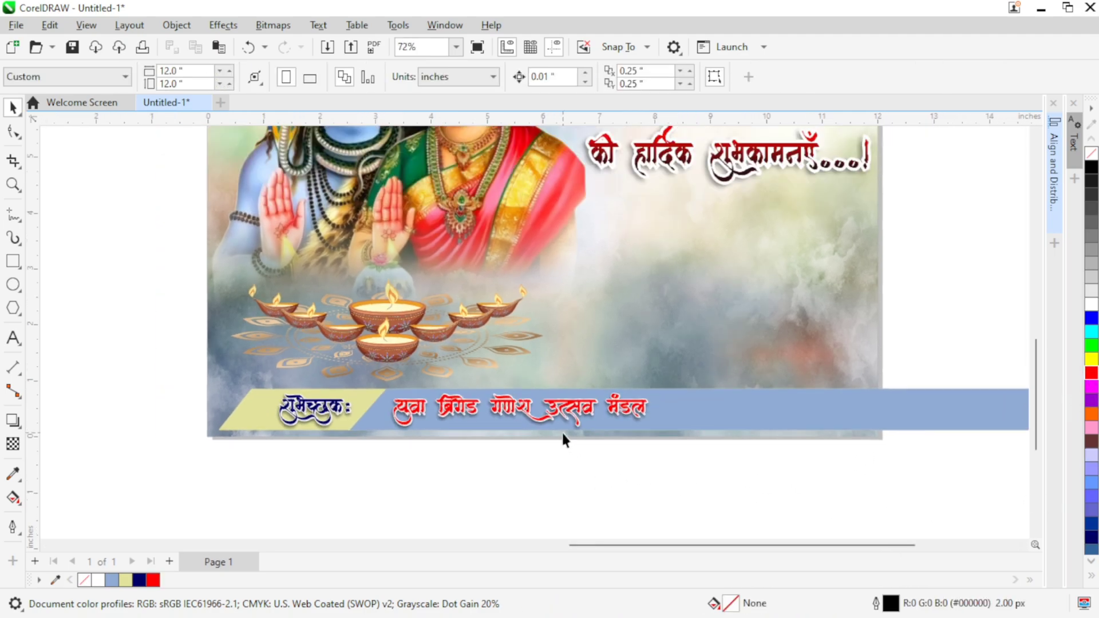
# Step: Move the spare diya, fireworks and flower ornament from the far pasteboard to just beside the poster
pyautogui.moveTo(562, 434); pyautogui.dragTo(559, 467)
pyautogui.scroll(-2, 152, 335)
pyautogui.moveTo(157, 336); pyautogui.dragTo(627, 342)
pyautogui.scroll(-2, 400, 307)
pyautogui.moveTo(418, 317); pyautogui.dragTo(639, 345)
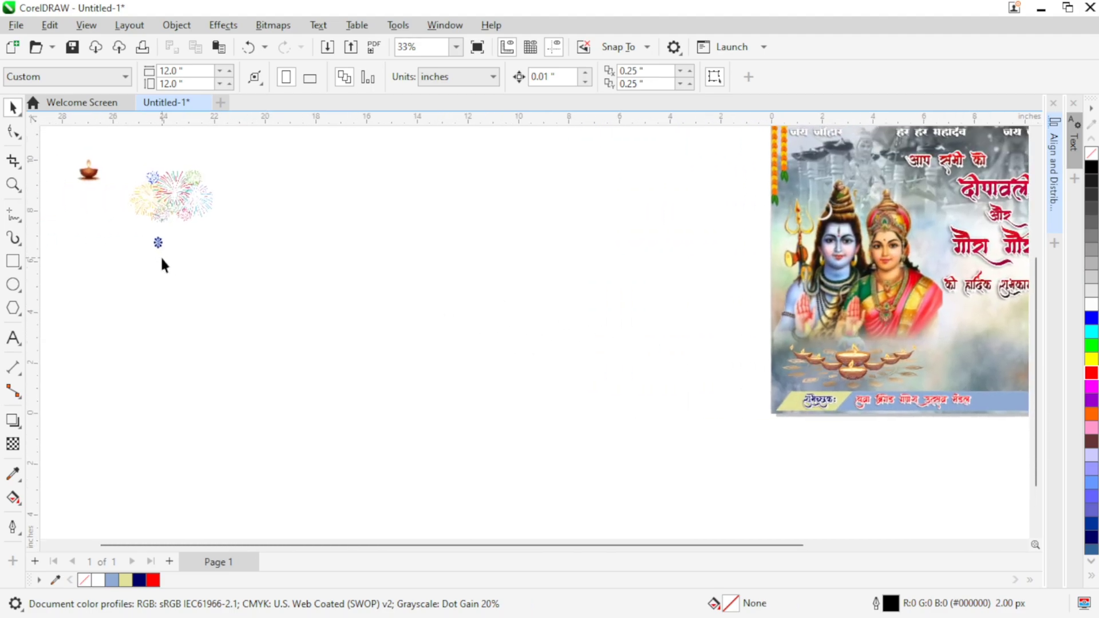
pyautogui.moveTo(435, 360); pyautogui.dragTo(64, 150)
pyautogui.moveTo(226, 249); pyautogui.dragTo(692, 437)
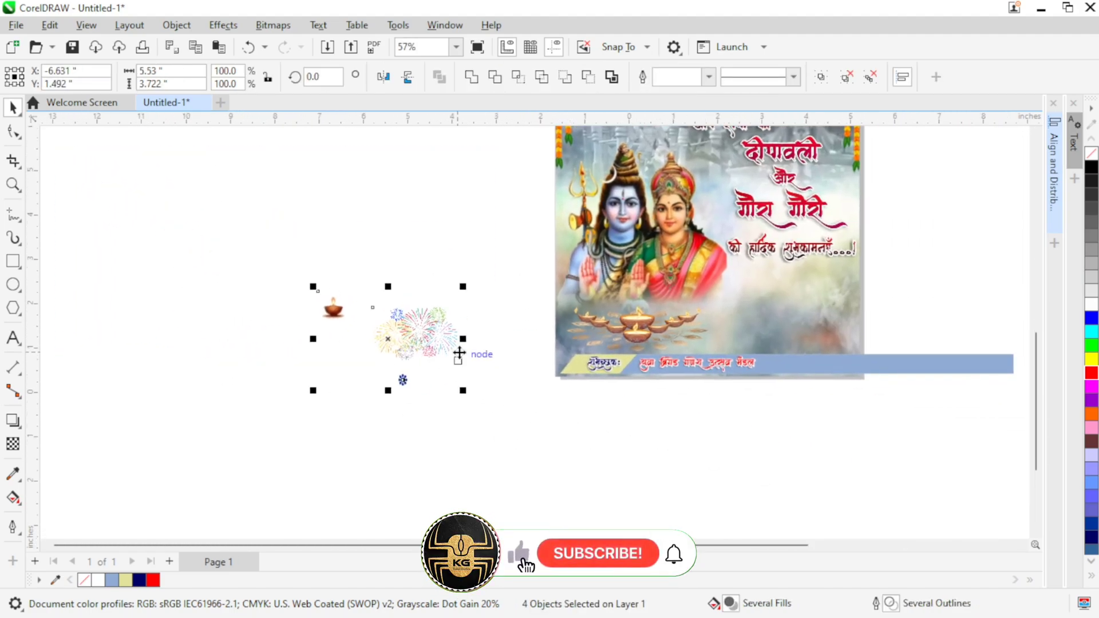
pyautogui.scroll(2, 458, 353)
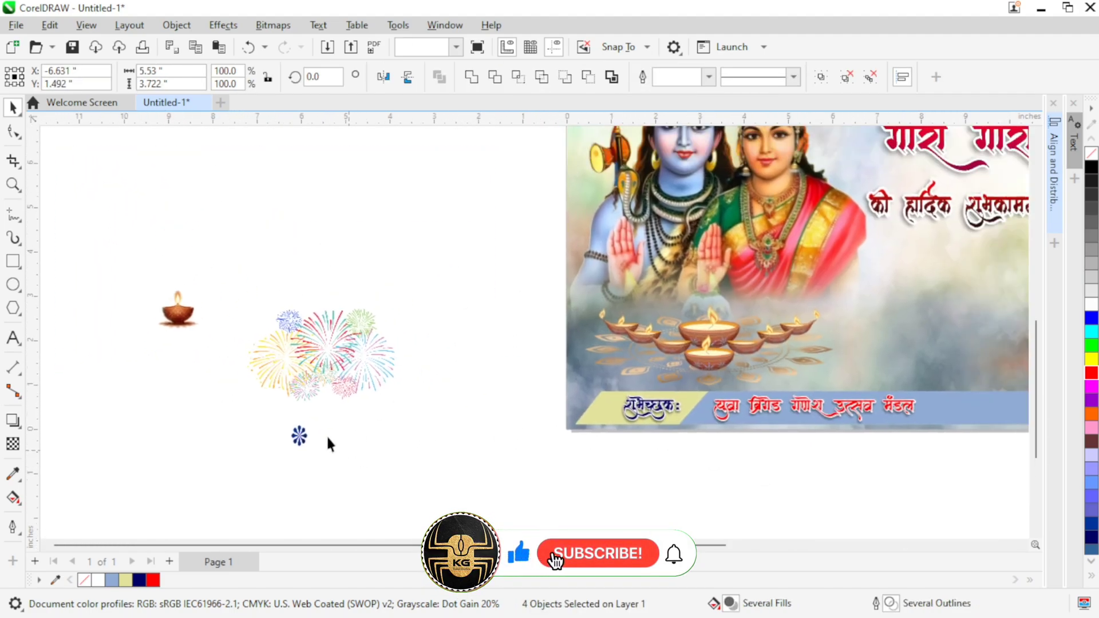
# Step: Shrink the flower ornament's height to about 0.344 inches and place it on the yellow section before शुभेच्छुक:
pyautogui.moveTo(324, 444); pyautogui.dragTo(526, 432)
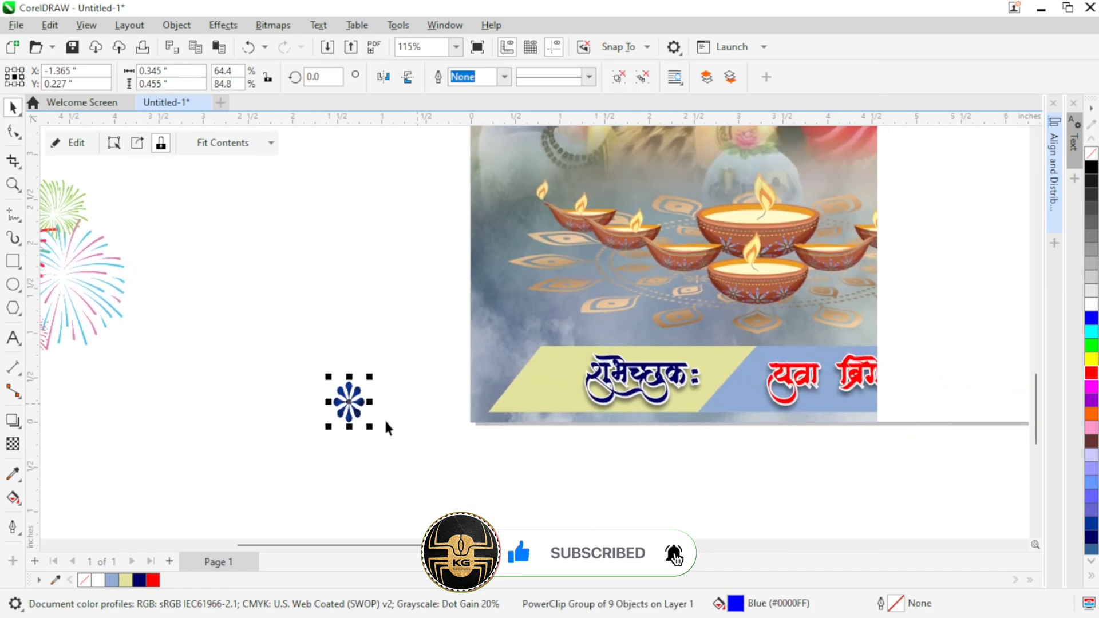
pyautogui.moveTo(349, 427); pyautogui.dragTo(552, 376)
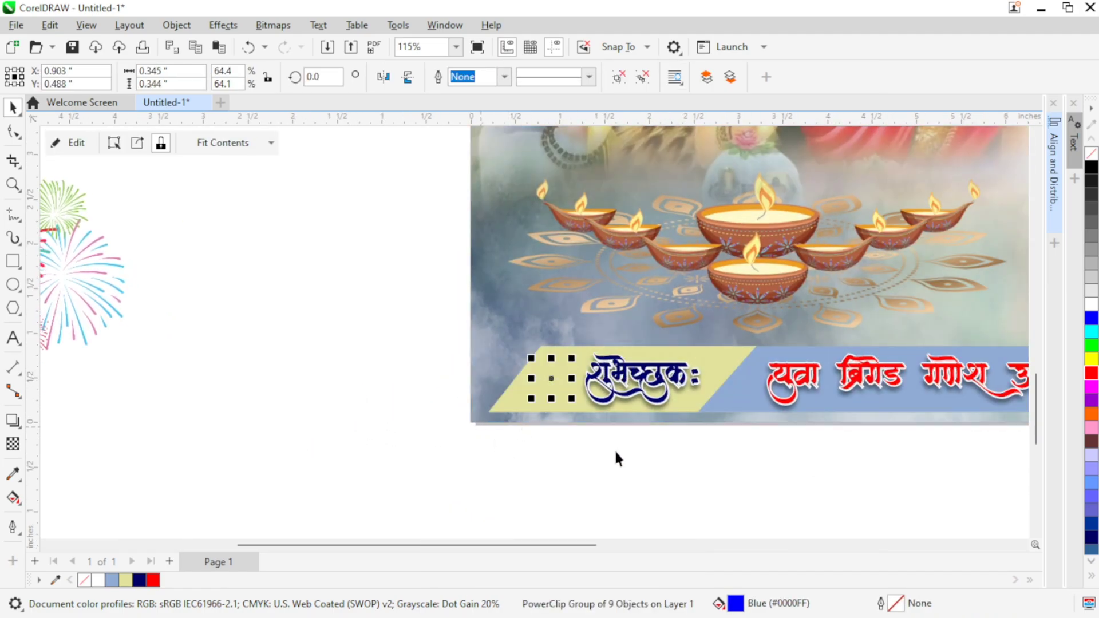
pyautogui.hscroll(1, 613, 448)
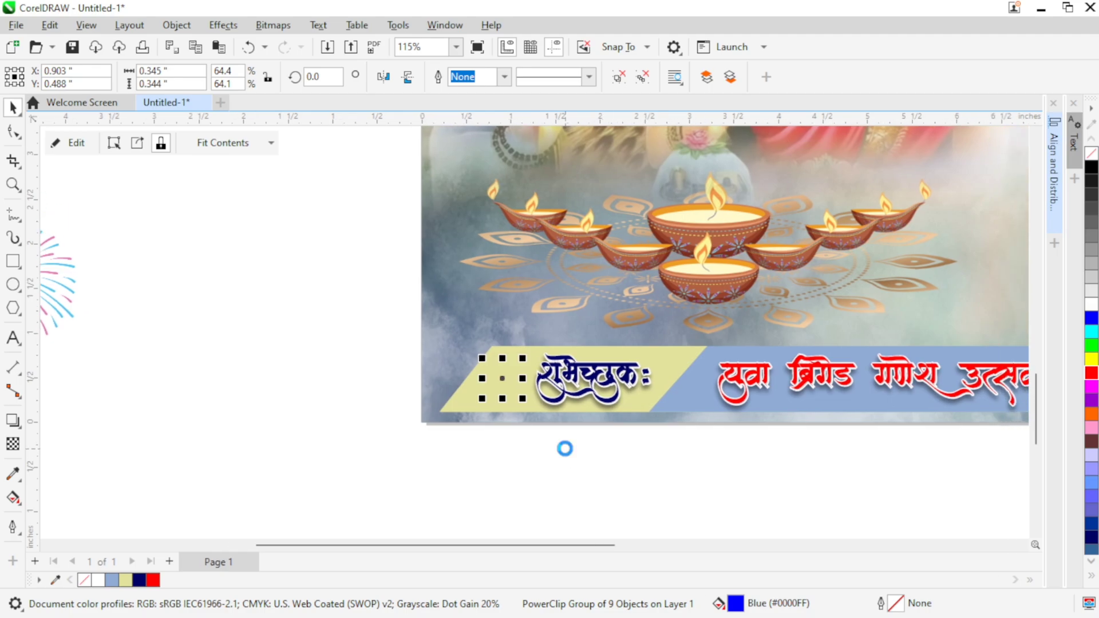
pyautogui.click(579, 469)
pyautogui.hscroll(3, 544, 467)
pyautogui.scroll(-4, 508, 462)
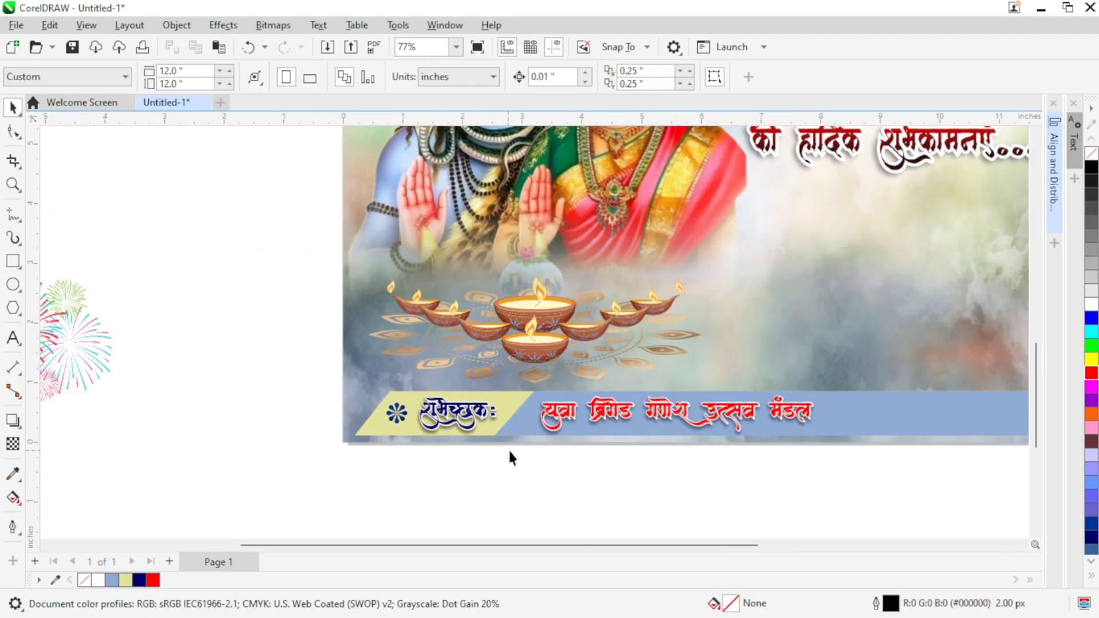
pyautogui.moveTo(415, 413); pyautogui.dragTo(409, 410)
pyautogui.click(810, 410)
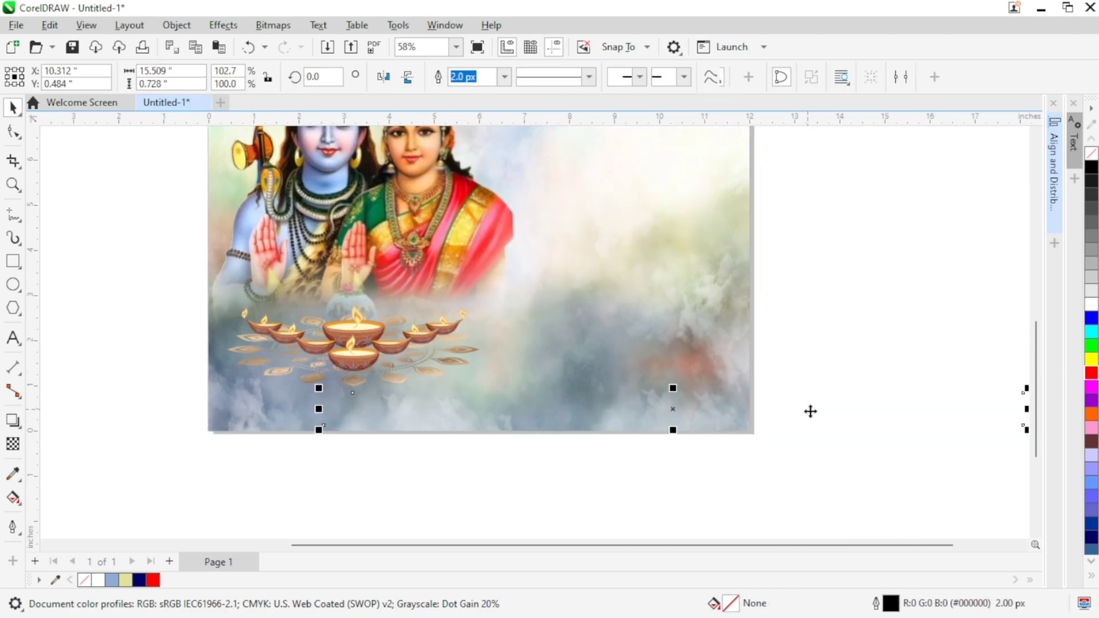
pyautogui.moveTo(815, 422); pyautogui.dragTo(750, 429)
pyautogui.rightClick(748, 429)
pyautogui.click(801, 336)
pyautogui.click(688, 472)
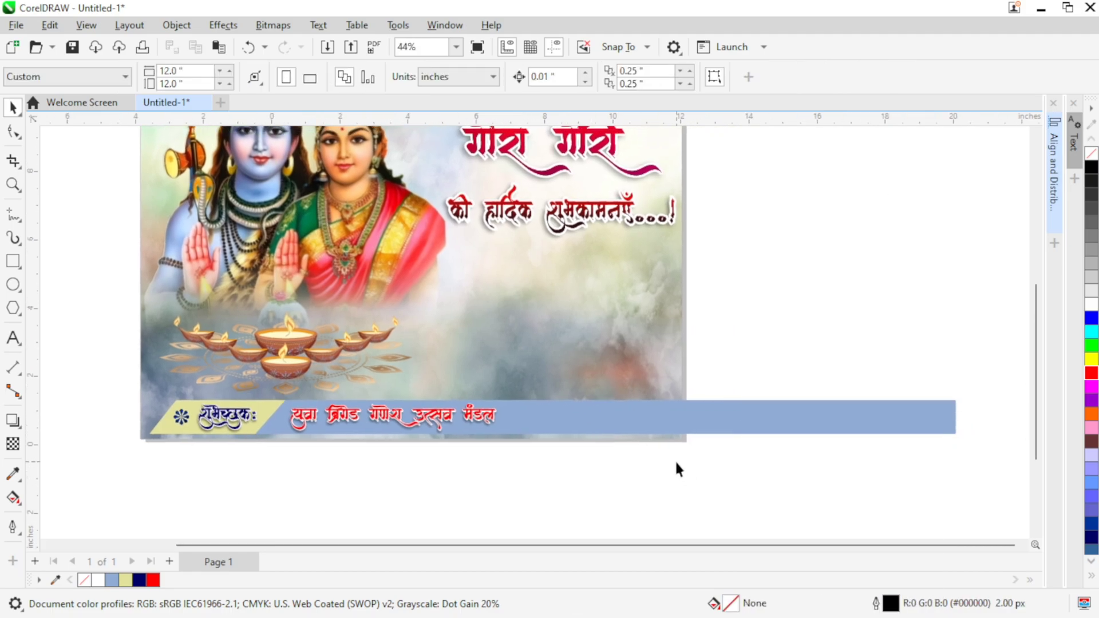
# Step: Cut the strip with its texts and ornament, and paste them inside the poster background's PowerClip frame
pyautogui.scroll(-1, 667, 401)
pyautogui.moveTo(258, 422); pyautogui.dragTo(213, 424)
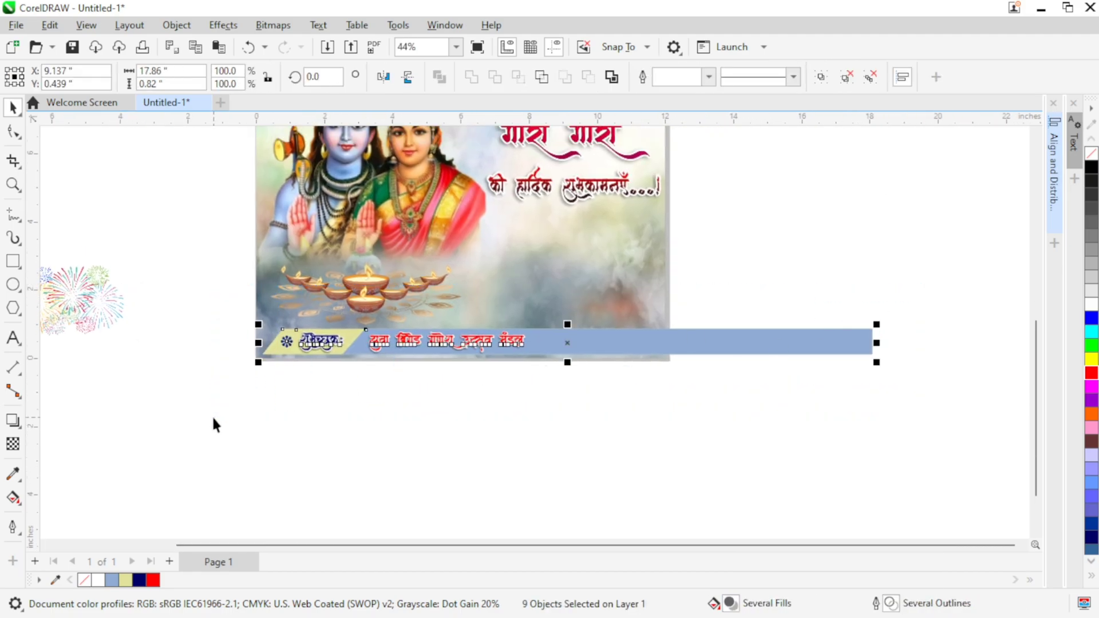
pyautogui.hotkey('ctrl', 'x')
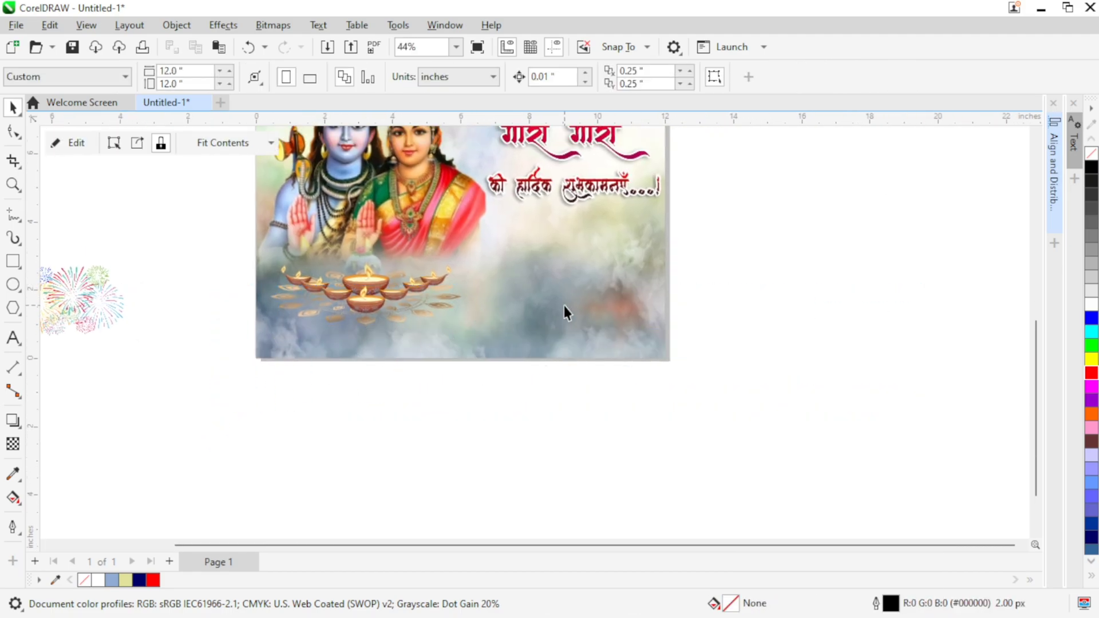
pyautogui.keyDown('ctrl'); pyautogui.click(565, 306); pyautogui.keyUp('ctrl')
pyautogui.hotkey('ctrl', 'v')
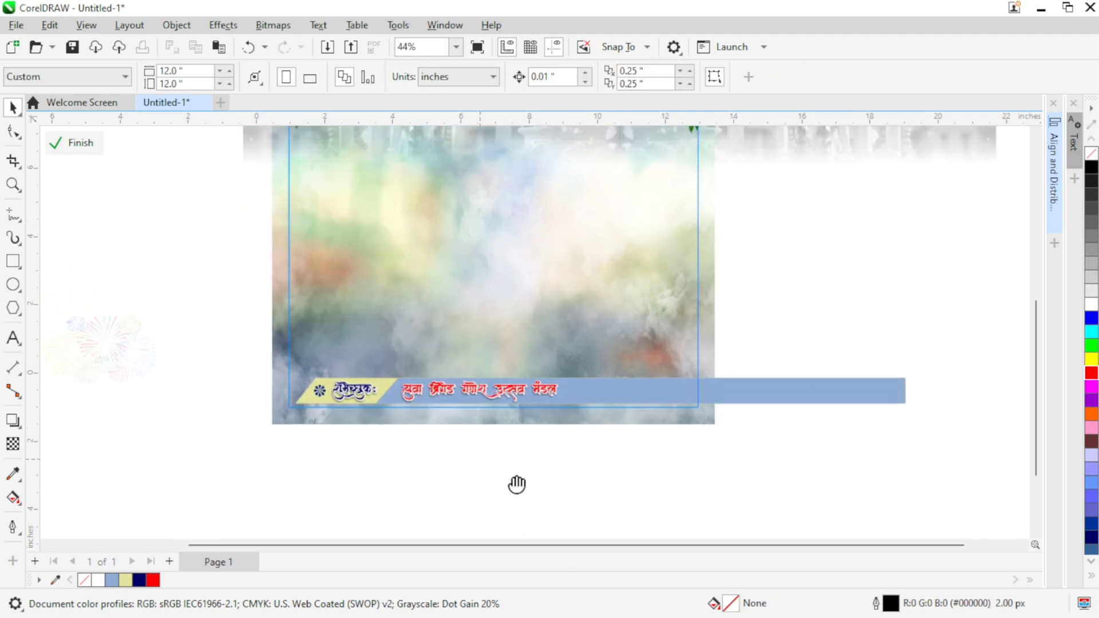
pyautogui.scroll(1, 518, 486)
pyautogui.click(80, 143)
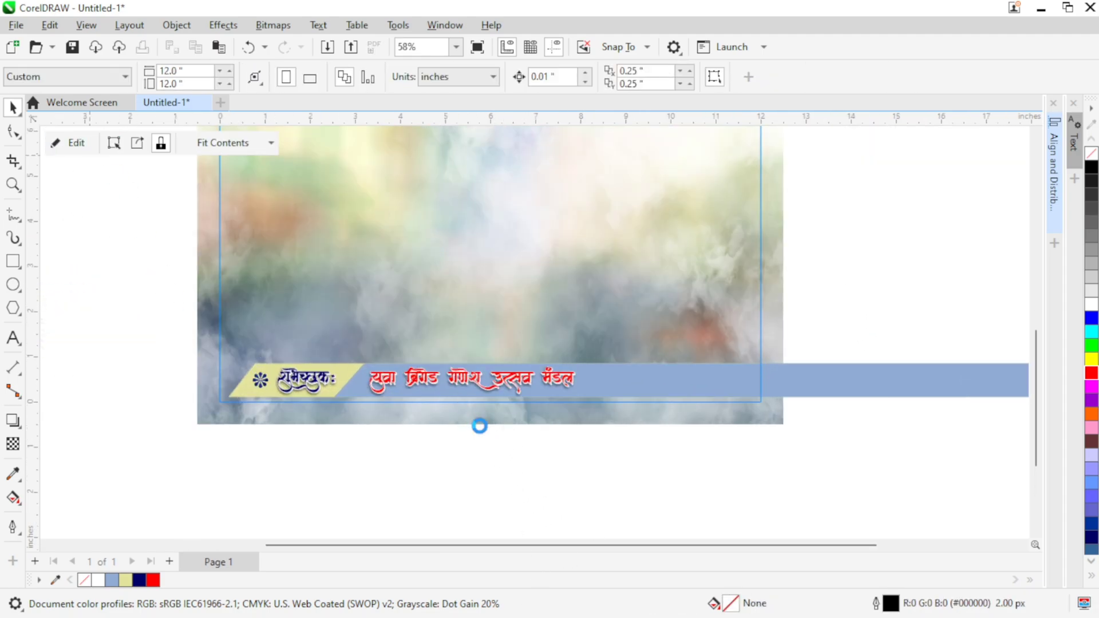
pyautogui.moveTo(436, 451); pyautogui.dragTo(412, 473)
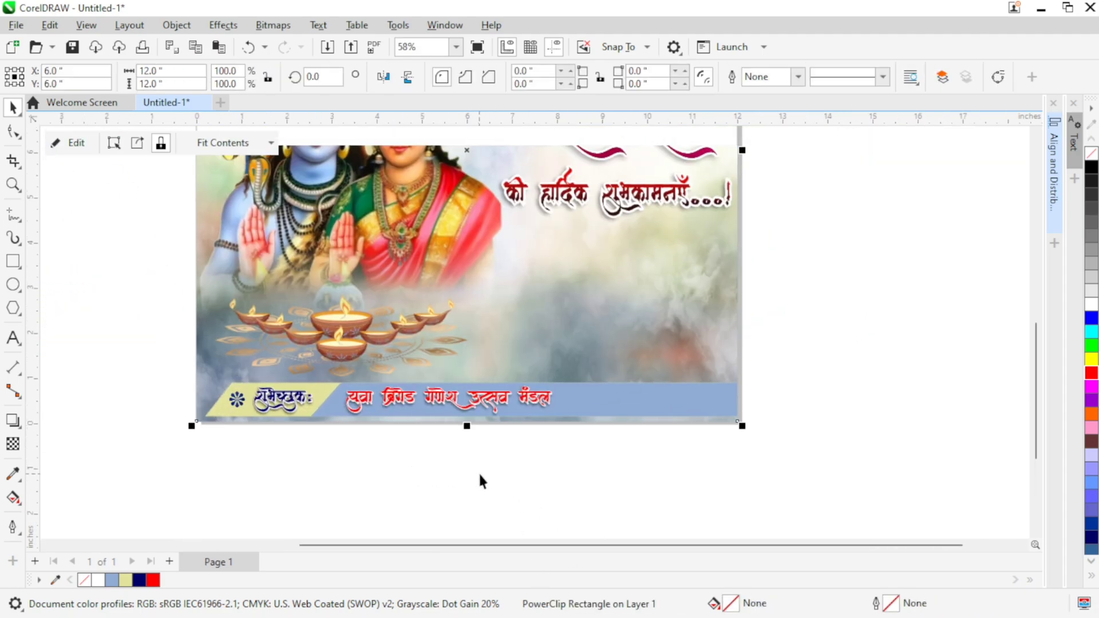
pyautogui.click(478, 471)
# Step: Position the photo of the man in the grey hoodie over the poster's lower-right corner, below the greeting
pyautogui.moveTo(716, 432)
pyautogui.mouseDown()
pyautogui.moveTo(706, 438)
pyautogui.moveTo(773, 436)
pyautogui.moveTo(729, 445)
pyautogui.mouseUp()
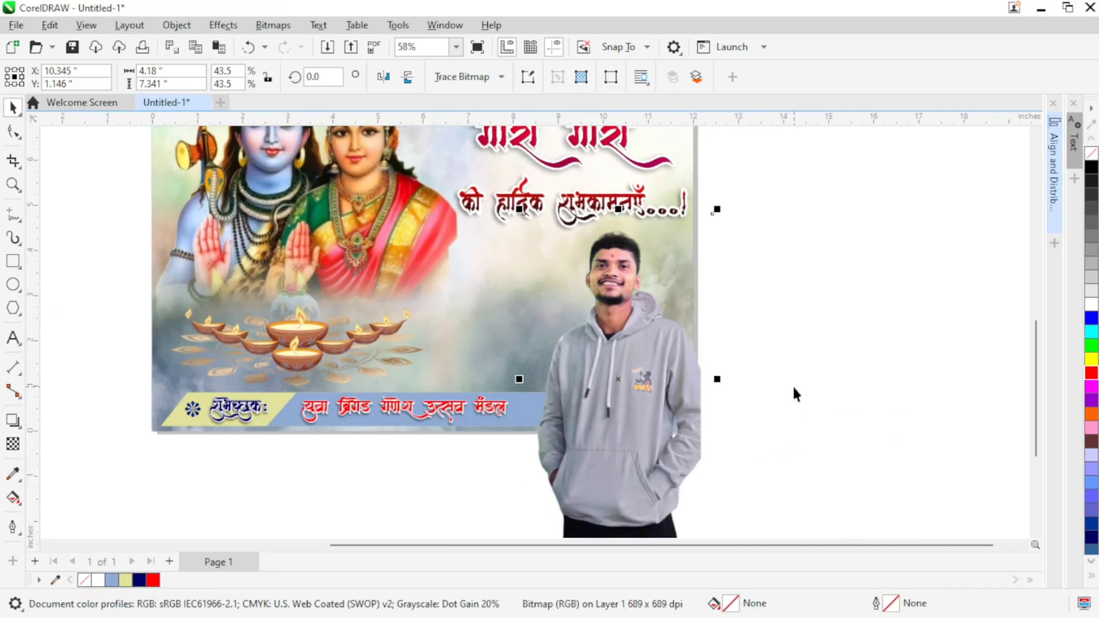
pyautogui.moveTo(796, 353); pyautogui.dragTo(853, 359)
pyautogui.moveTo(703, 427); pyautogui.dragTo(695, 419)
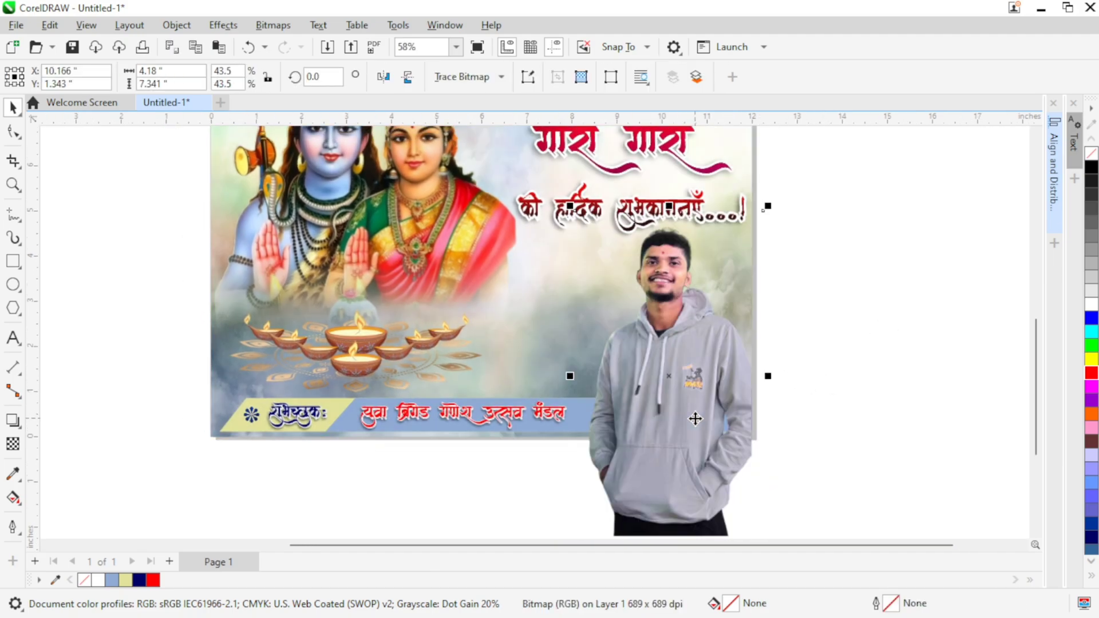
# Step: PowerClip the man's photo inside the poster's background rectangle
pyautogui.rightClick(695, 400)
pyautogui.click(746, 374)
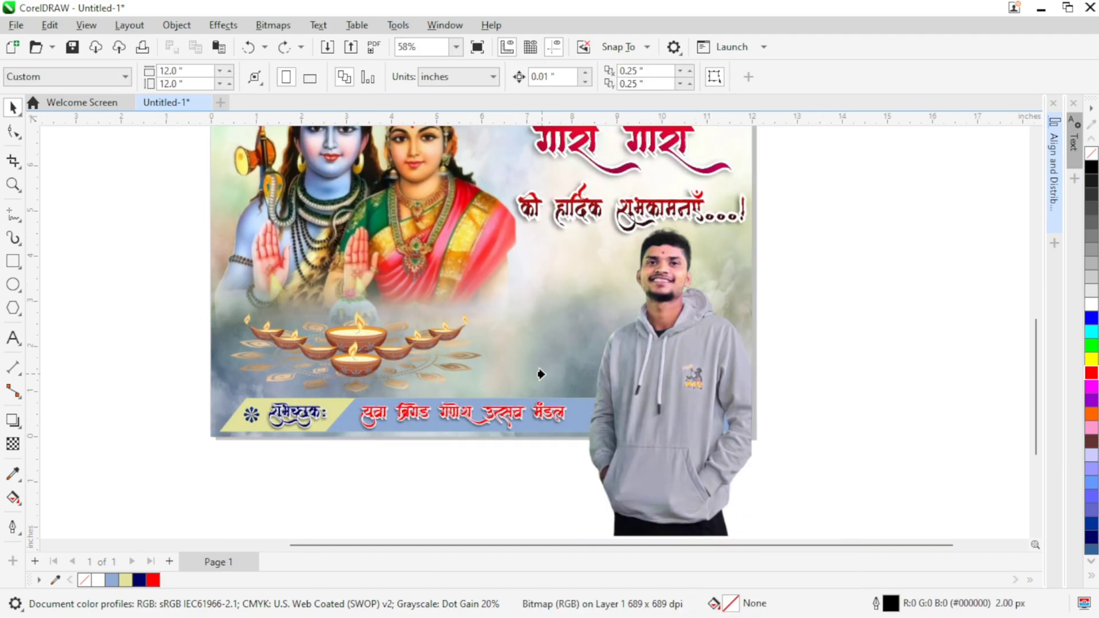
pyautogui.click(557, 376)
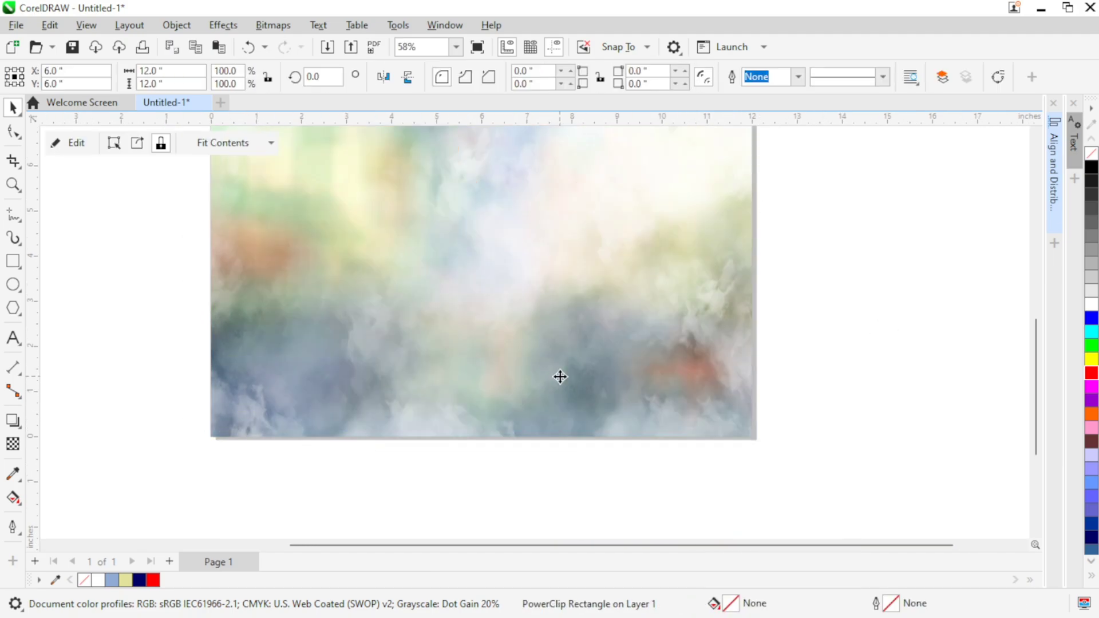
pyautogui.click(882, 315)
pyautogui.scroll(1, 741, 318)
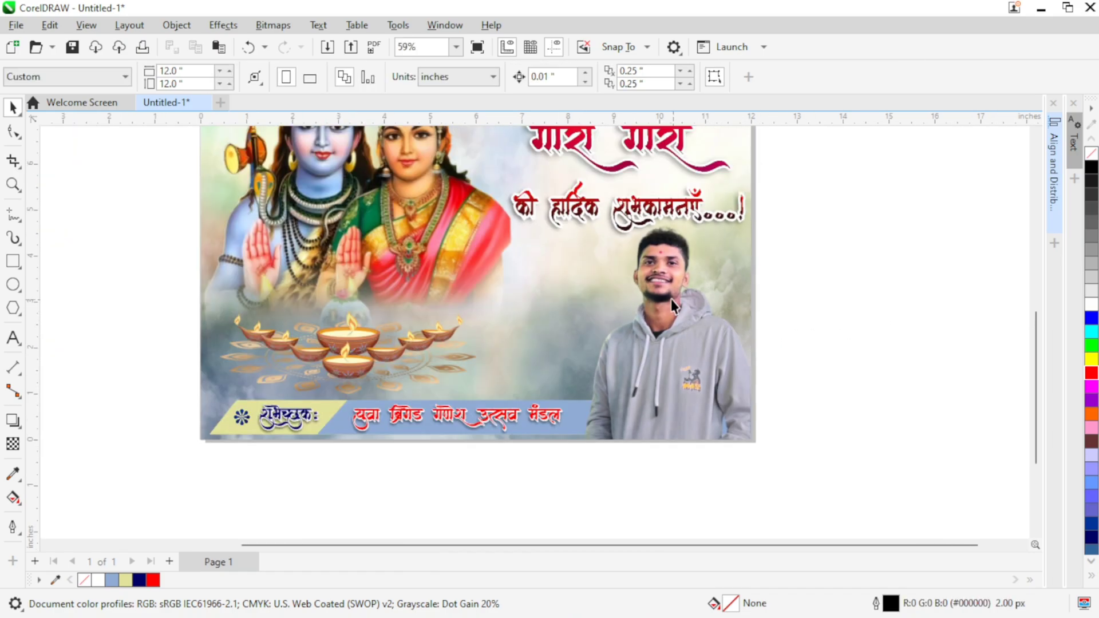
pyautogui.scroll(-1, 671, 298)
# Step: Move the fireworks image onto the poster, between the deity couple and the man's photo
pyautogui.moveTo(671, 300); pyautogui.dragTo(755, 316)
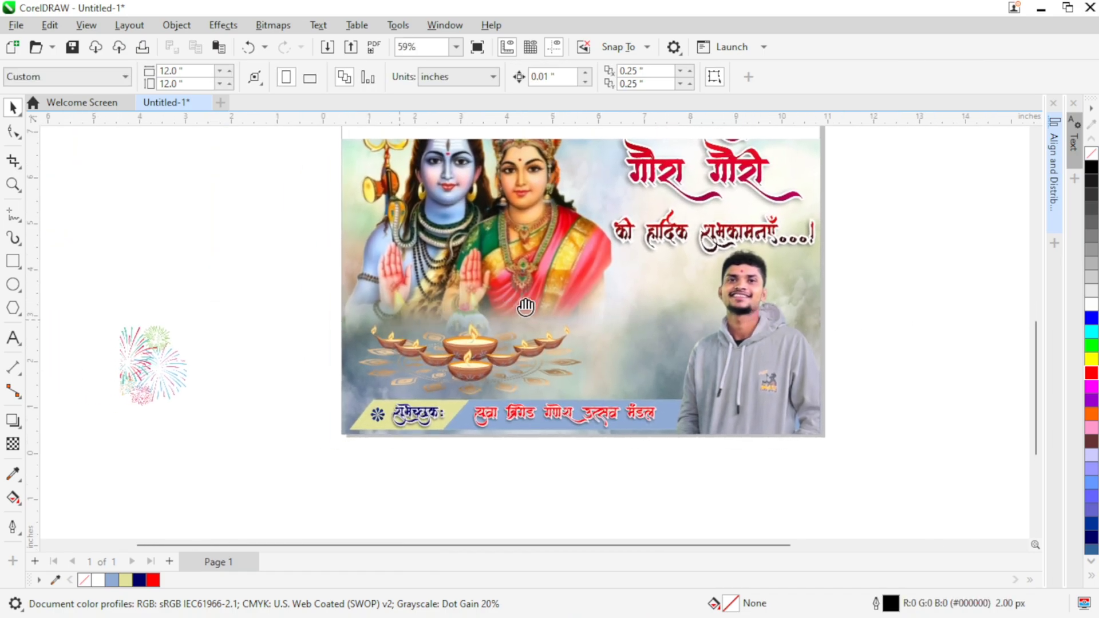
pyautogui.scroll(1, 298, 334)
pyautogui.moveTo(297, 334); pyautogui.dragTo(436, 314)
pyautogui.click(243, 347)
pyautogui.moveTo(244, 347); pyautogui.dragTo(842, 297)
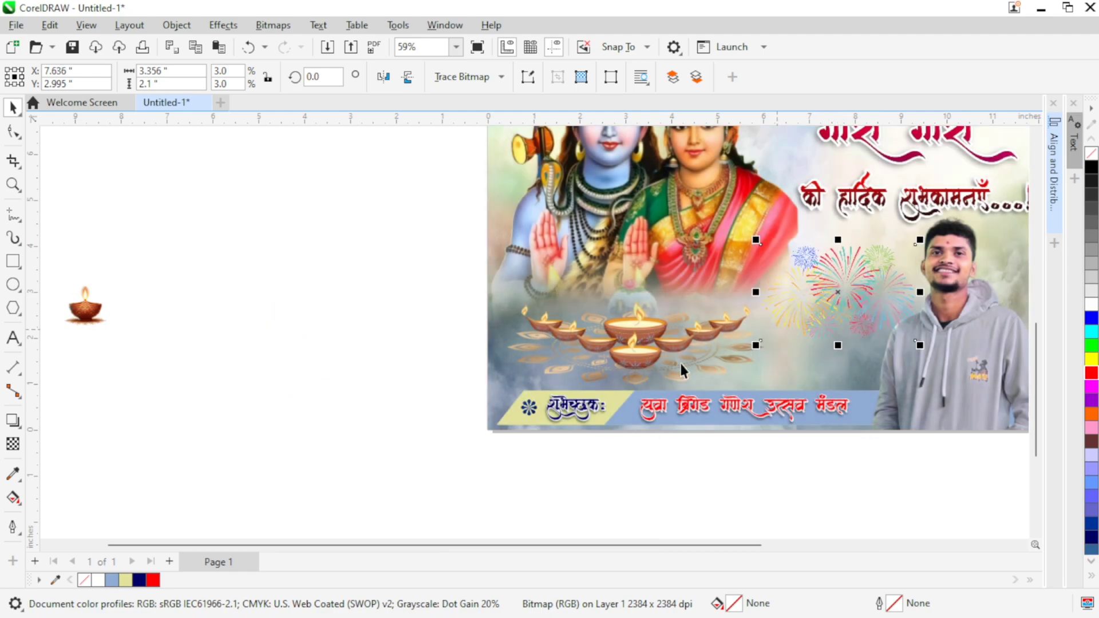
pyautogui.moveTo(679, 361); pyautogui.dragTo(480, 416)
pyautogui.click(969, 305)
pyautogui.moveTo(646, 343)
pyautogui.mouseDown()
pyautogui.moveTo(659, 335)
pyautogui.moveTo(627, 352)
pyautogui.mouseUp()
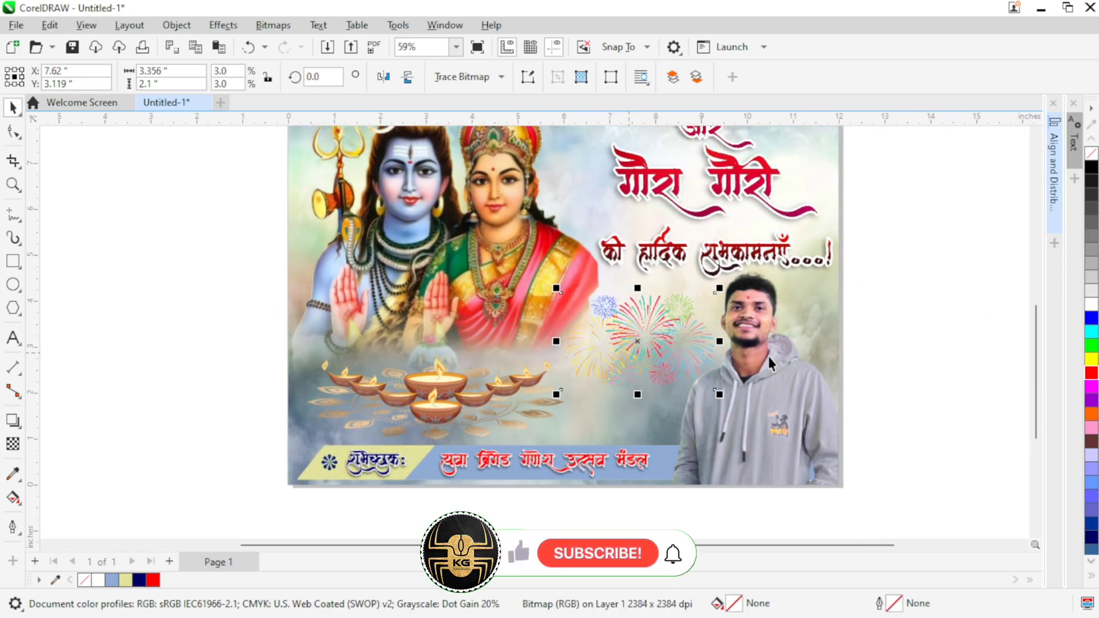
pyautogui.moveTo(848, 316); pyautogui.dragTo(917, 259)
pyautogui.click(922, 313)
# Step: Move the small single diya image onto the poster, beside the word और in the greeting
pyautogui.moveTo(152, 289); pyautogui.dragTo(251, 346)
pyautogui.scroll(-1, 252, 345)
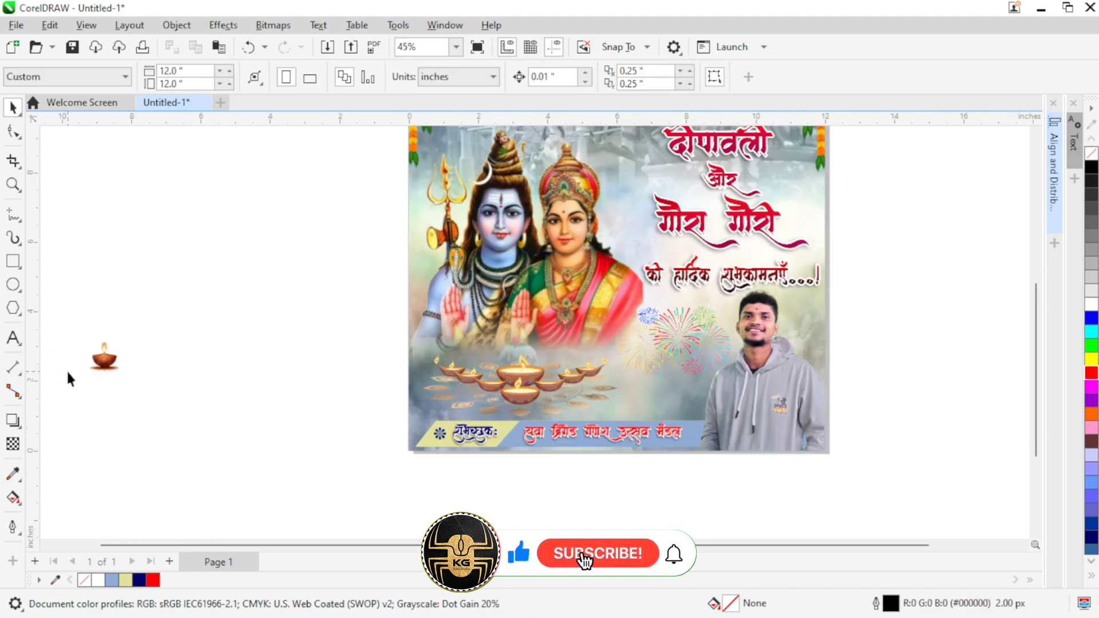
pyautogui.moveTo(111, 359); pyautogui.dragTo(813, 175)
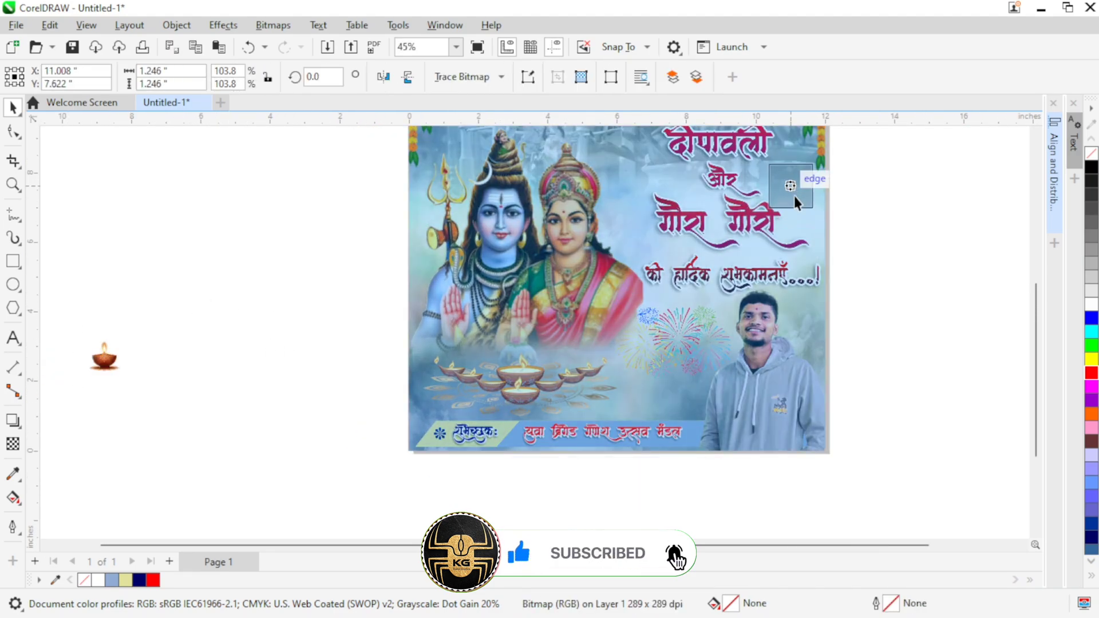
pyautogui.scroll(3, 864, 230)
pyautogui.moveTo(785, 316); pyautogui.dragTo(773, 308)
pyautogui.click(891, 297)
pyautogui.scroll(-1, 859, 340)
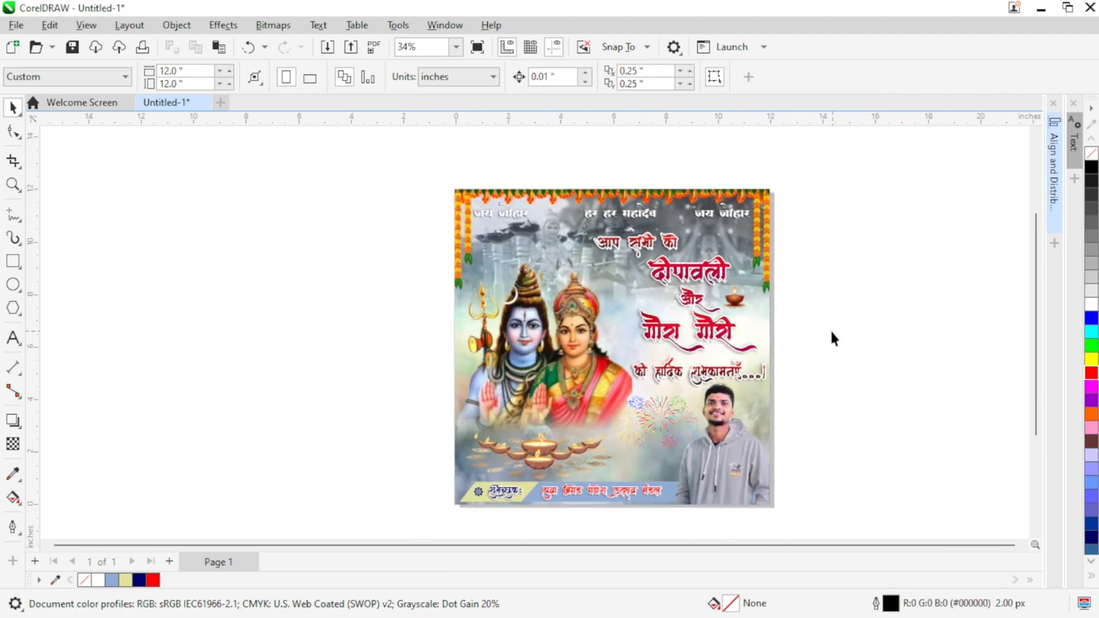
# Step: Draw a rectangle on the empty area beside the poster and set its size to 14 by 14 inches
pyautogui.click(14, 261)
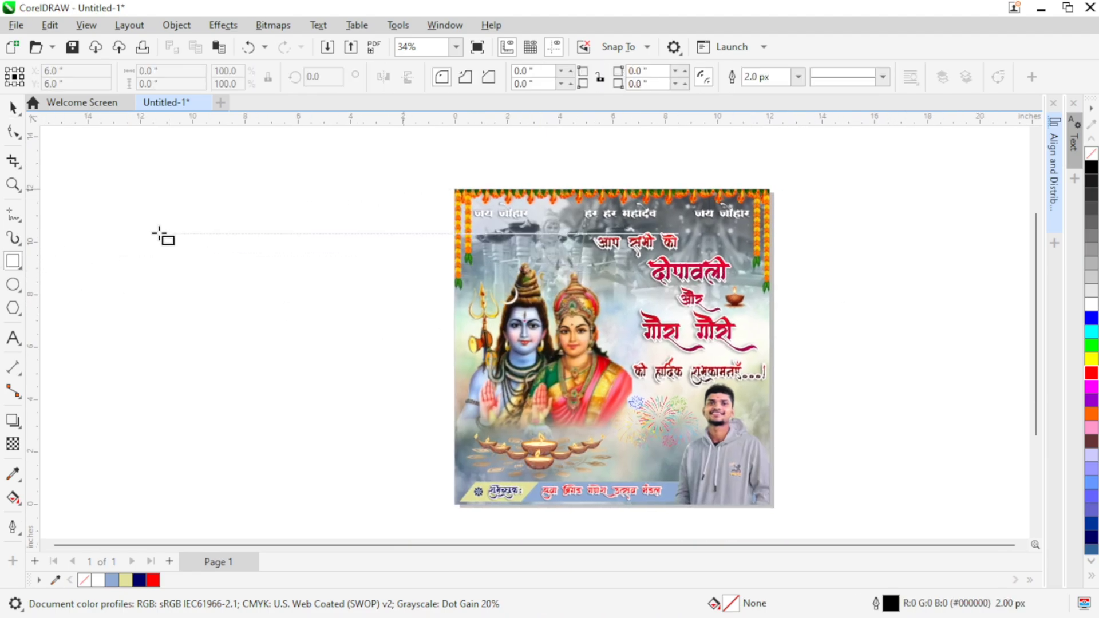
pyautogui.moveTo(133, 219)
pyautogui.mouseDown()
pyautogui.moveTo(338, 321)
pyautogui.moveTo(380, 384)
pyautogui.mouseUp()
pyautogui.moveTo(174, 84); pyautogui.dragTo(122, 105)
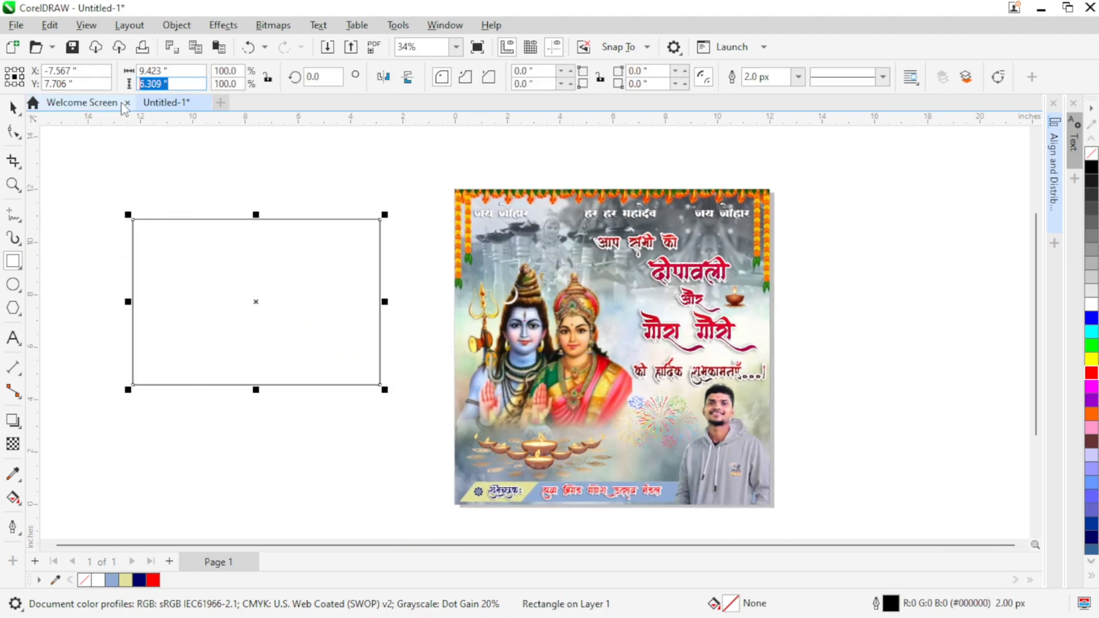
pyautogui.write('14')
pyautogui.moveTo(174, 72); pyautogui.dragTo(122, 82)
pyautogui.write('14')
pyautogui.press('Return')
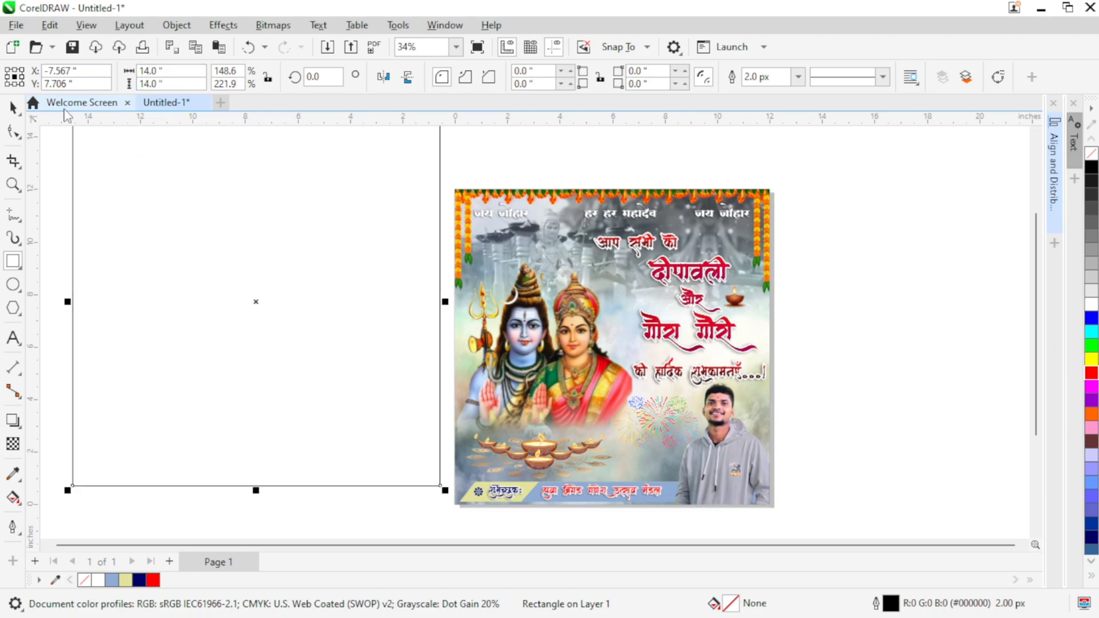
# Step: Give the new 14-inch rectangle the light blue #90ACD4 as both fill and outline colour
pyautogui.click(13, 108)
pyautogui.scroll(-1, 191, 239)
pyautogui.moveTo(211, 260); pyautogui.dragTo(332, 284)
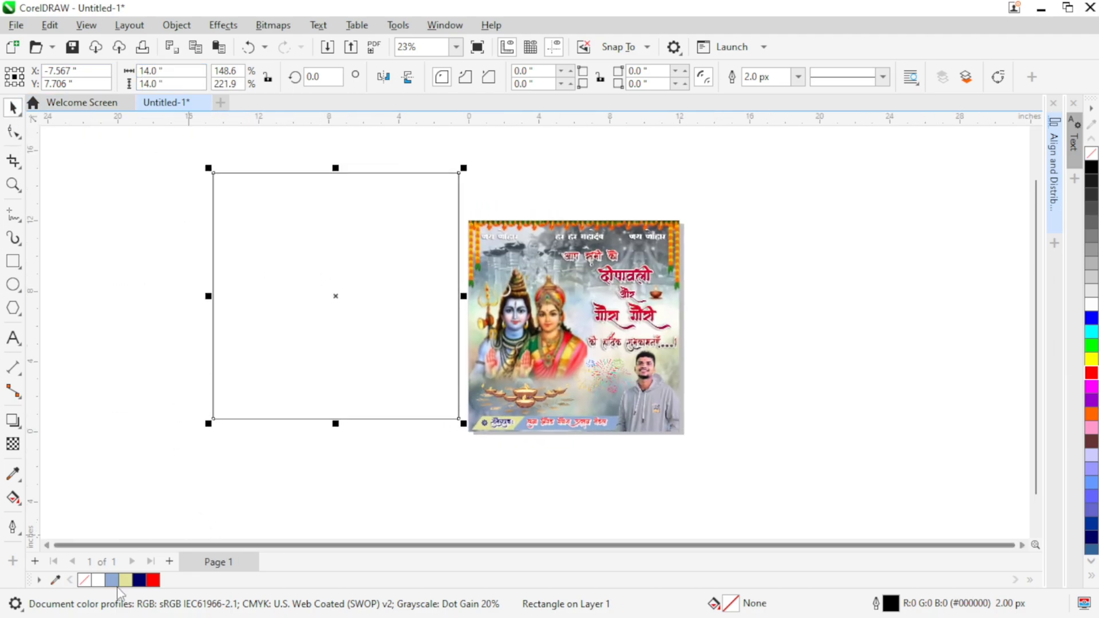
pyautogui.click(111, 581)
pyautogui.rightClick(111, 581)
pyautogui.scroll(1, 467, 340)
# Step: Align the blue rectangle with the poster background, centring it horizontally and vertically
pyautogui.hotkey('ctrl', 'shift', 'a')
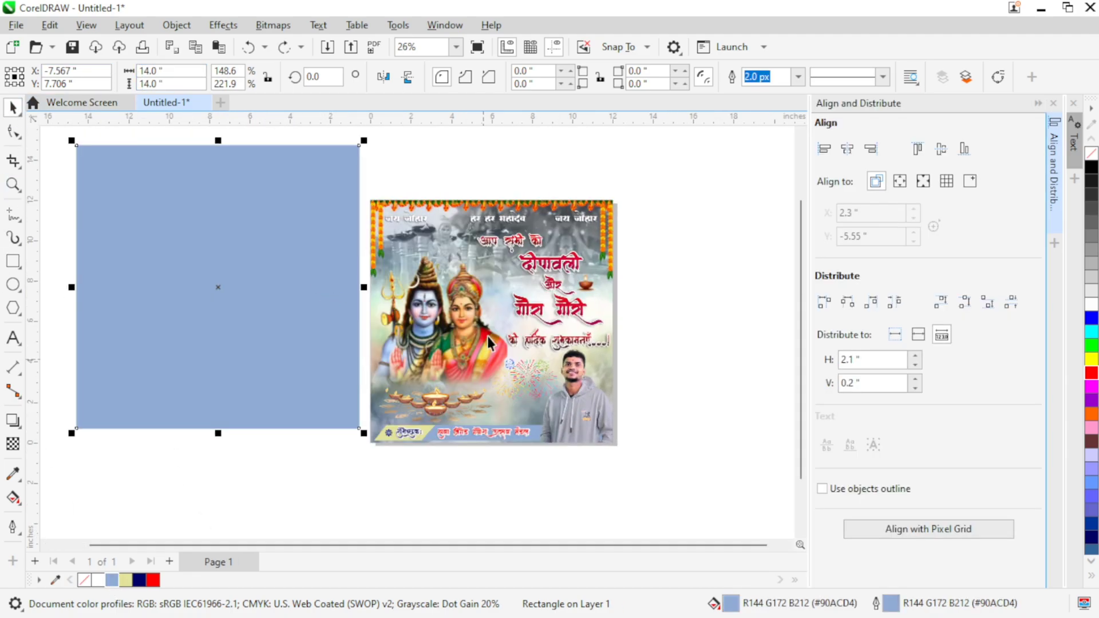
pyautogui.keyDown('shift'); pyautogui.click(568, 233); pyautogui.keyUp('shift')
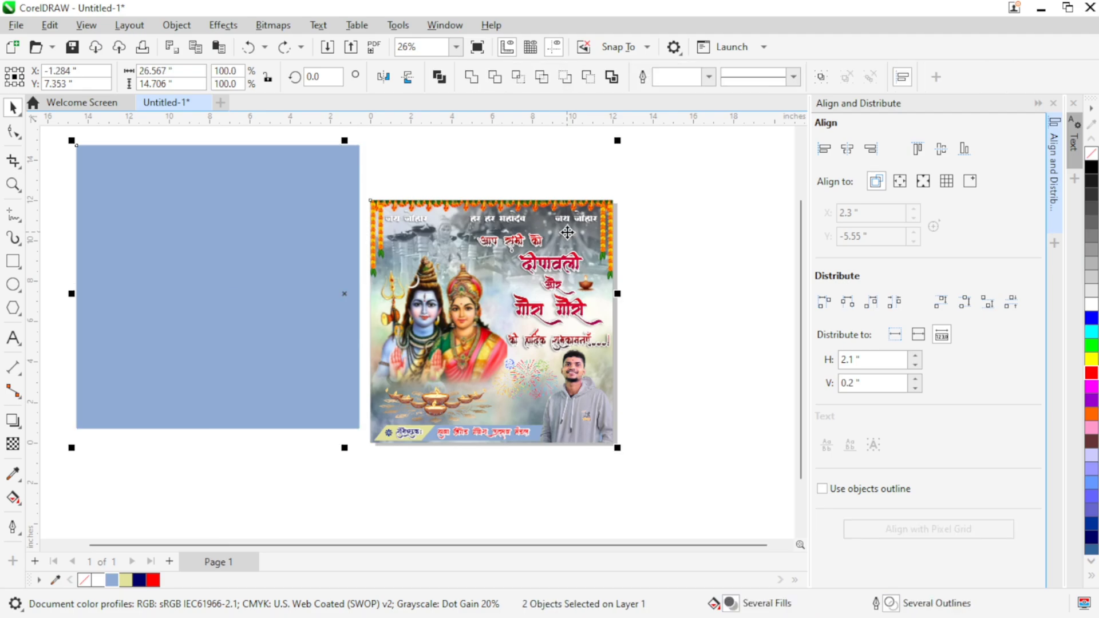
pyautogui.click(847, 149)
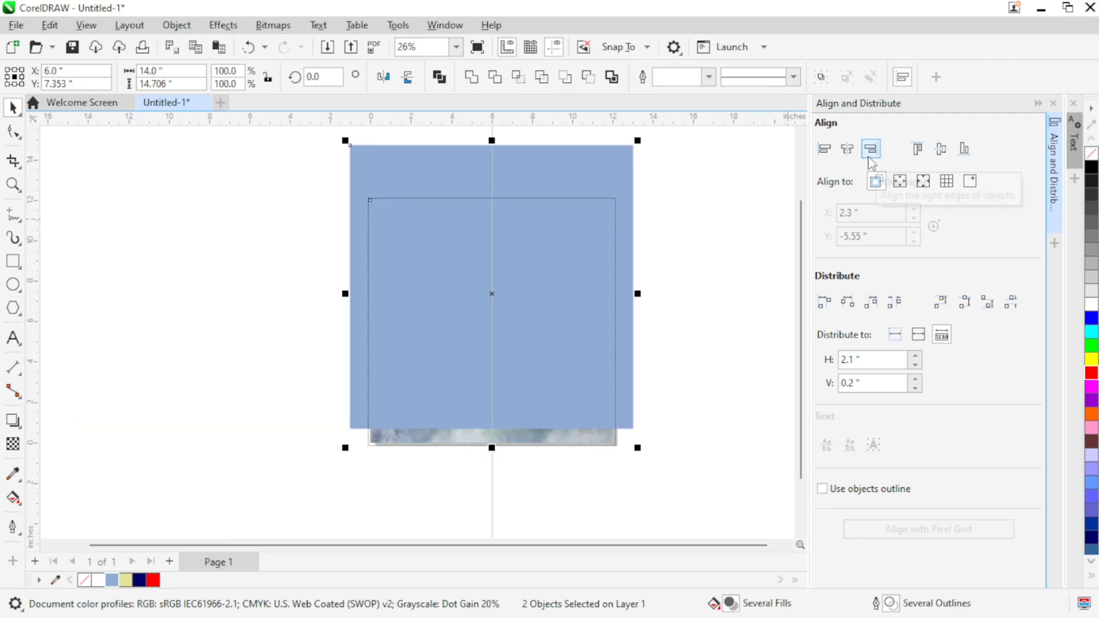
pyautogui.click(940, 153)
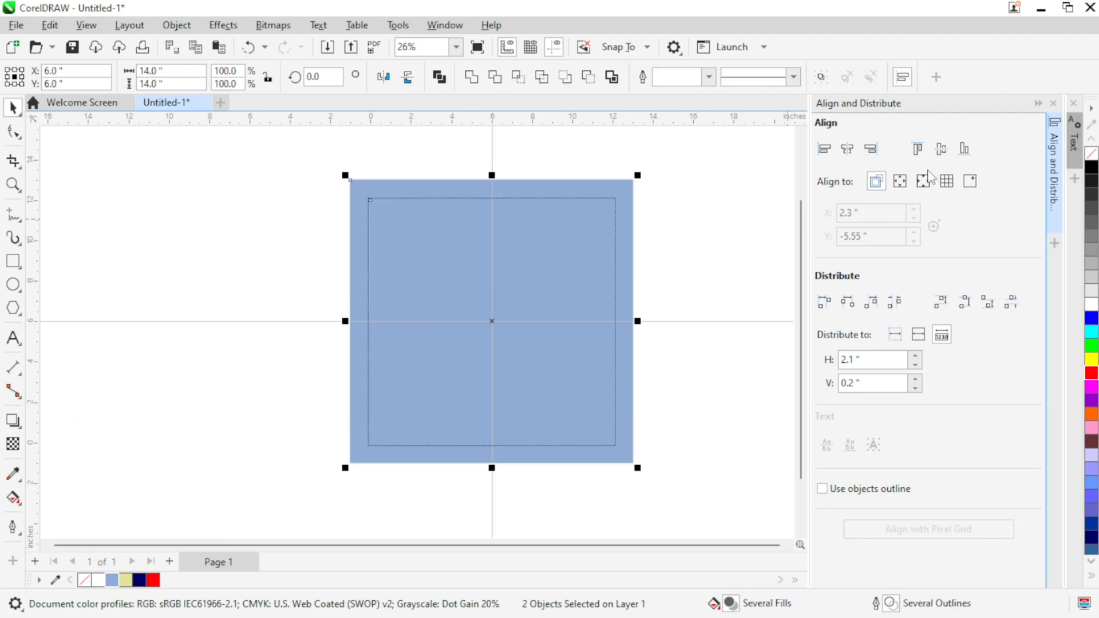
# Step: Send the 14-inch rectangle behind all poster elements and change its fill to white
pyautogui.click(601, 250)
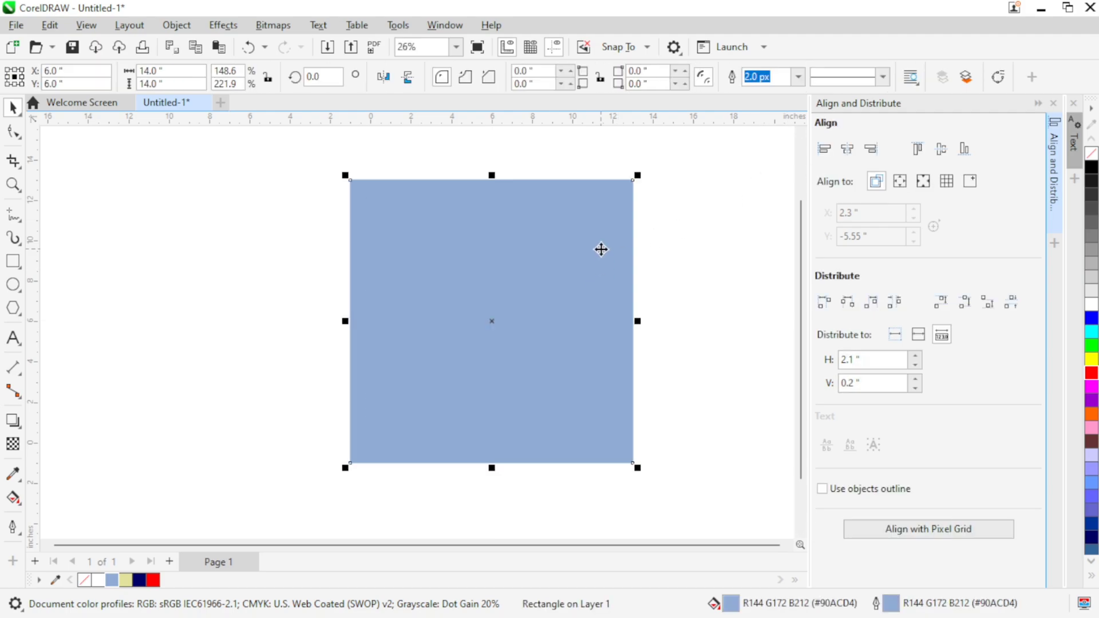
pyautogui.hotkey('shift', 'pagedown')
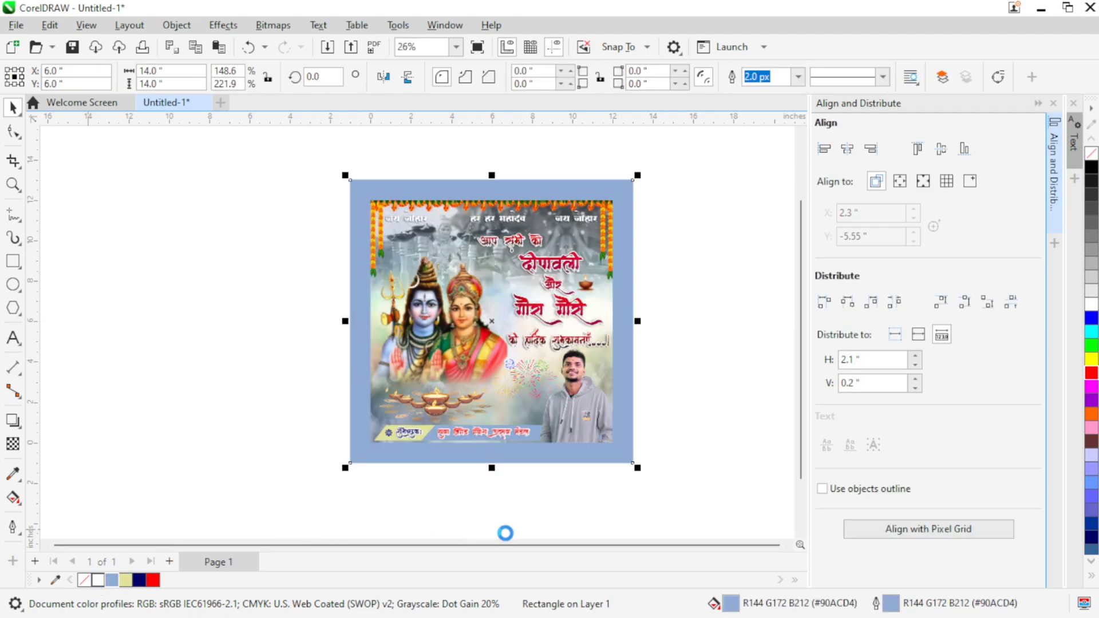
pyautogui.click(1038, 103)
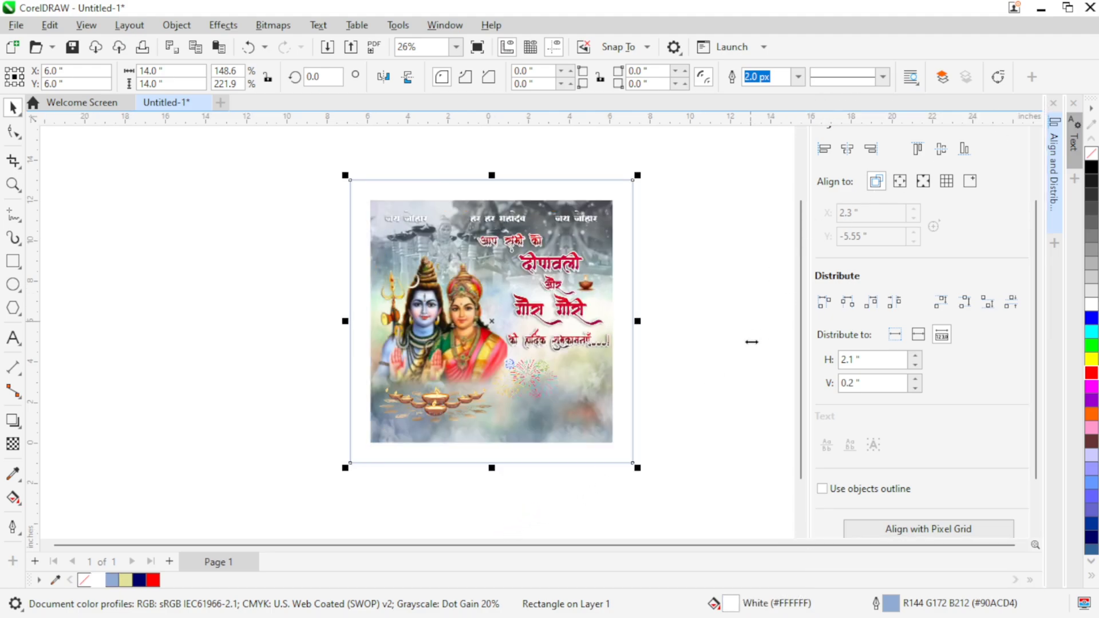
# Step: Increase the white rectangle's blue outline width to 55 px
pyautogui.scroll(1, 724, 454)
pyautogui.hscroll(2, 725, 453)
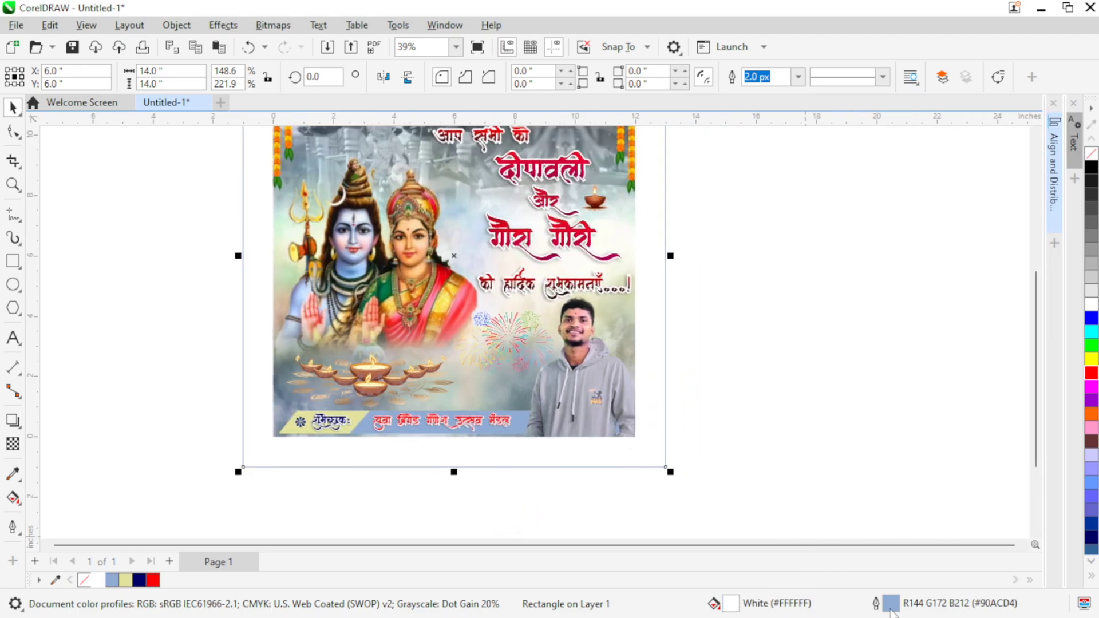
pyautogui.doubleClick(890, 607)
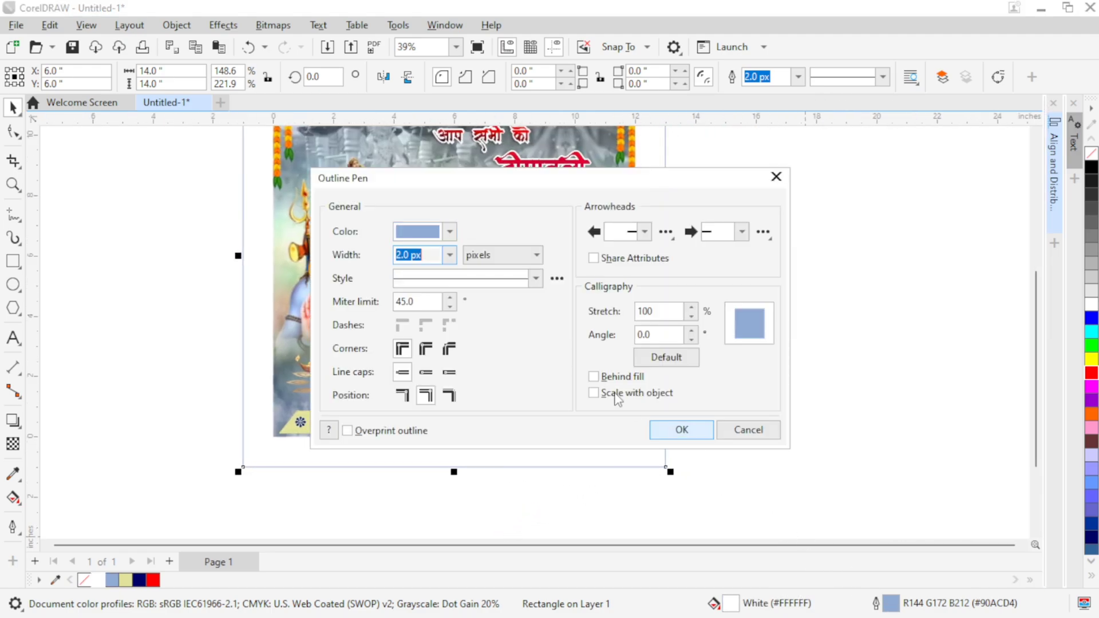
pyautogui.click(449, 257)
pyautogui.click(432, 380)
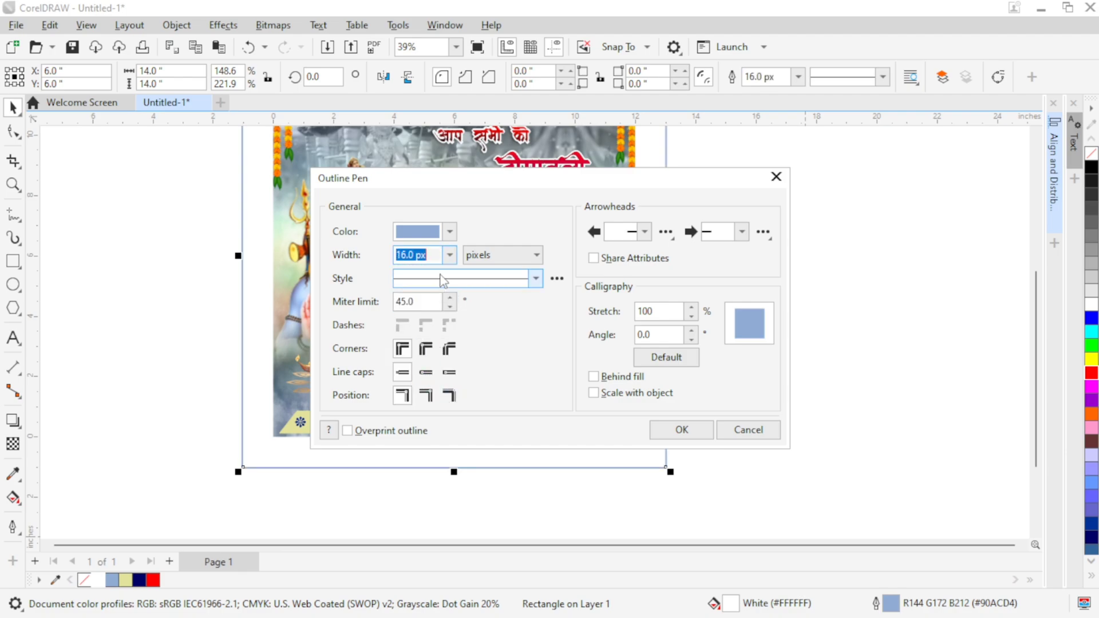
pyautogui.click(450, 254)
pyautogui.click(429, 401)
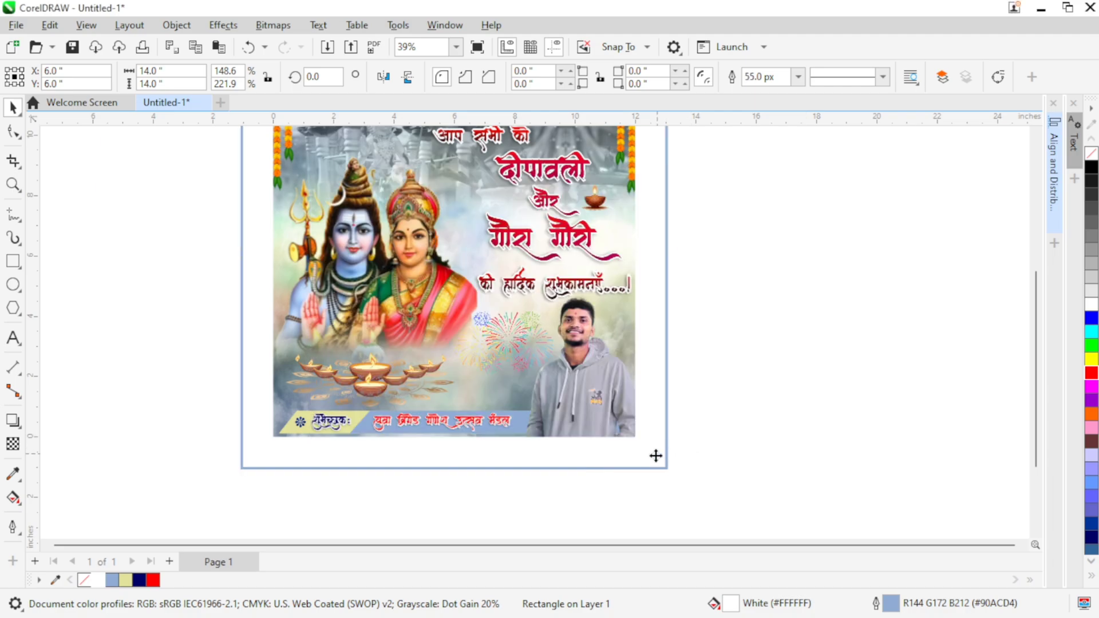
# Step: Shrink the outlined rectangle about its centre to about 12.1 by 12.1 inches, leaving a thin white gap and blue border around the poster
pyautogui.scroll(2, 647, 445)
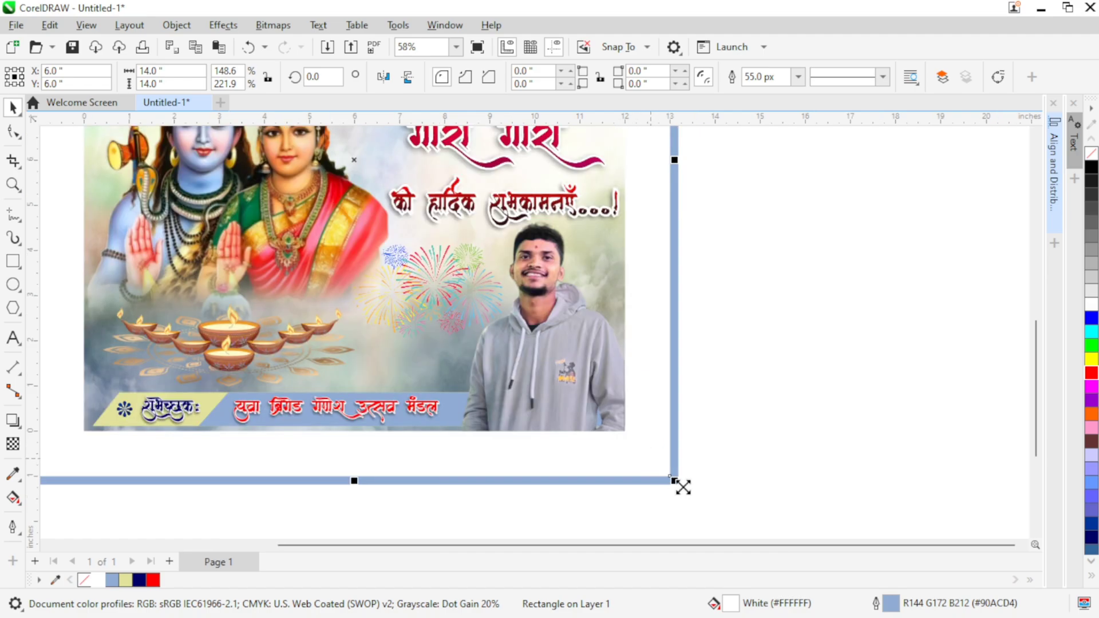
pyautogui.moveTo(683, 487); pyautogui.dragTo(640, 437)
pyautogui.scroll(3, 618, 435)
pyautogui.scroll(3, 643, 442)
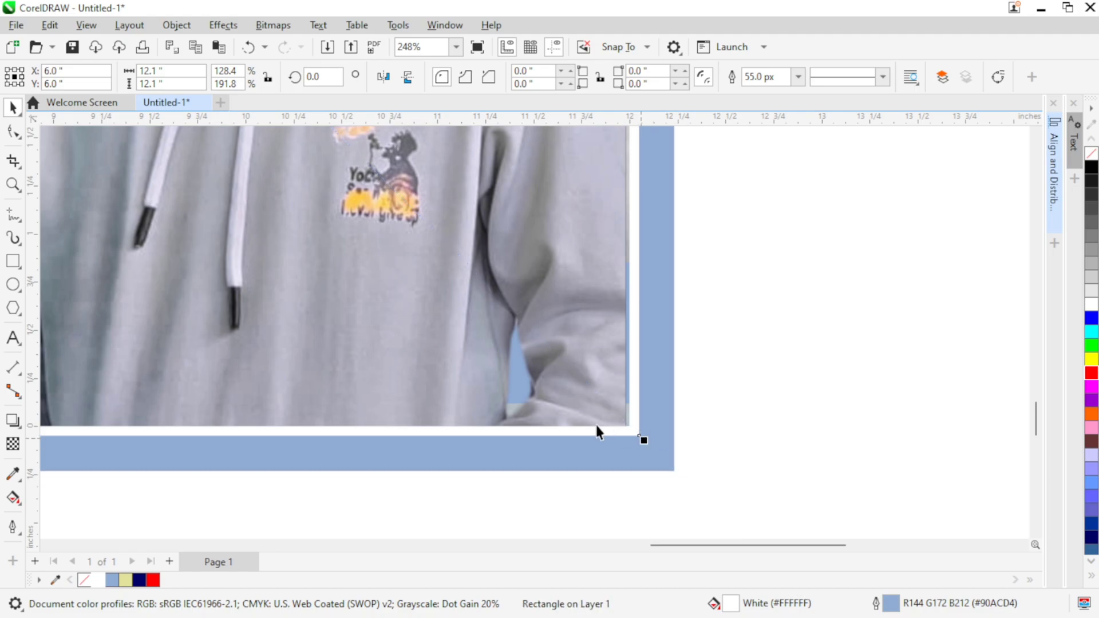
pyautogui.scroll(-4, 567, 402)
pyautogui.moveTo(402, 307); pyautogui.dragTo(547, 371)
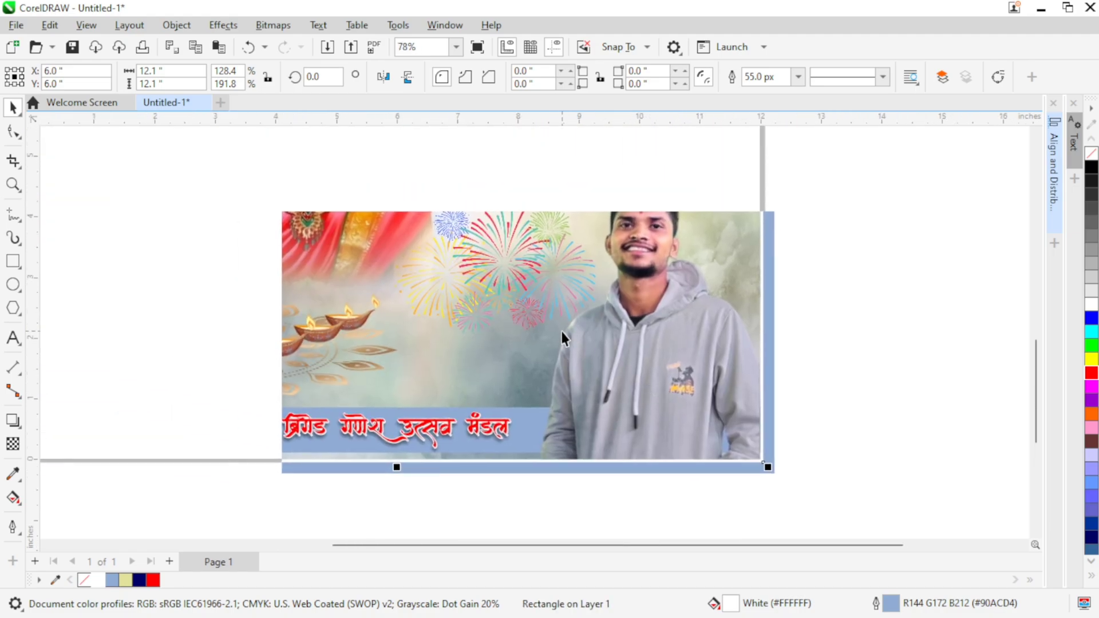
pyautogui.scroll(-2, 551, 328)
pyautogui.scroll(-1, 530, 304)
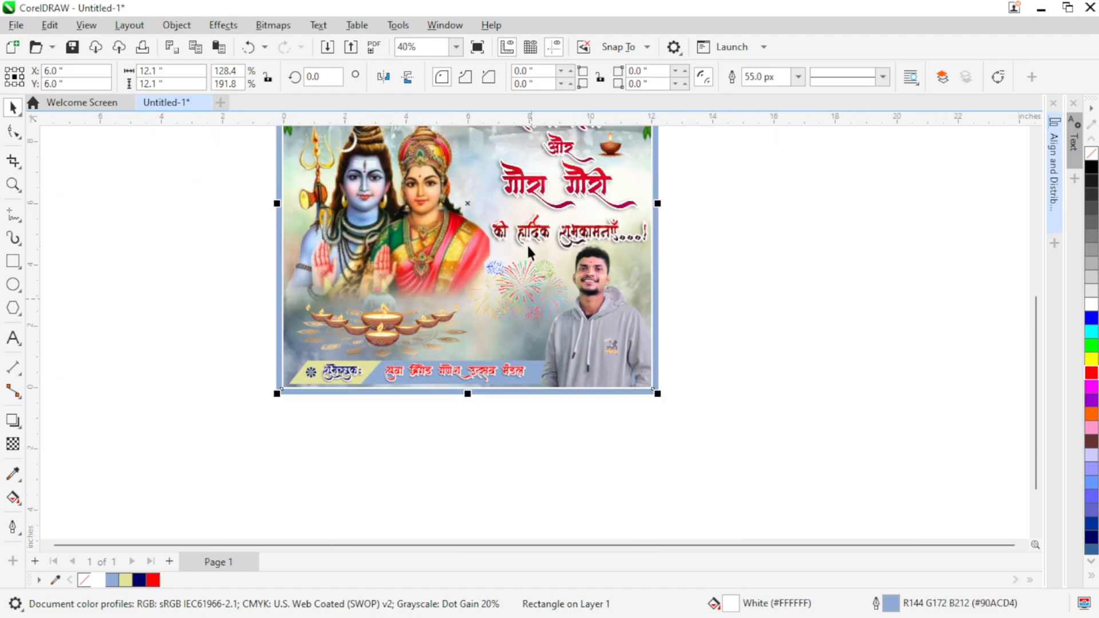
pyautogui.moveTo(527, 243); pyautogui.dragTo(557, 318)
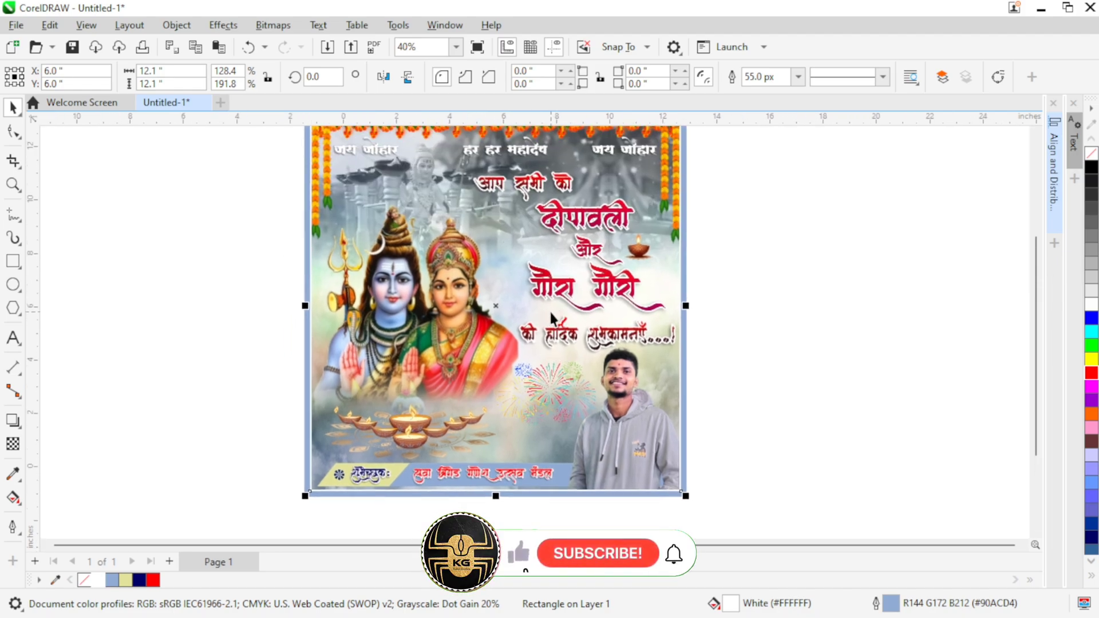
pyautogui.scroll(-1, 557, 318)
pyautogui.click(747, 265)
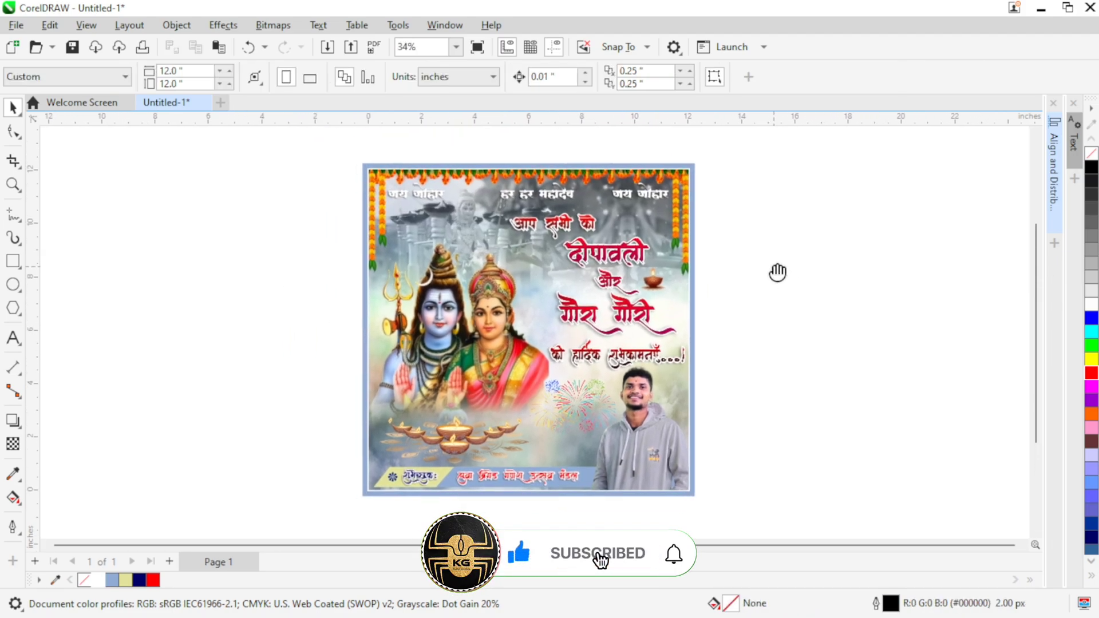